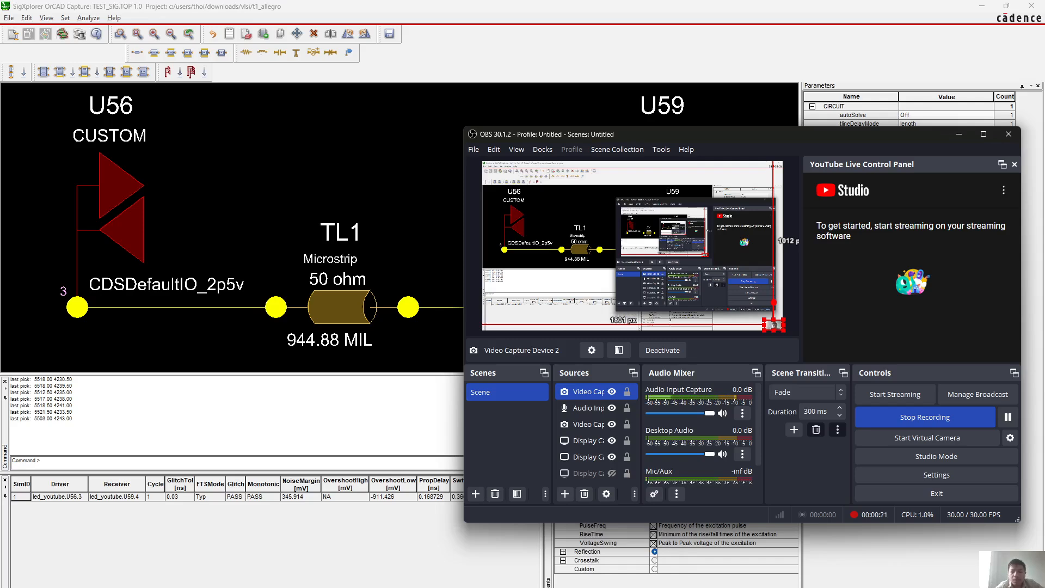
Launch Sigrity Topology Workbench 2023 and clear the OBS recording window out of the way
key(super)
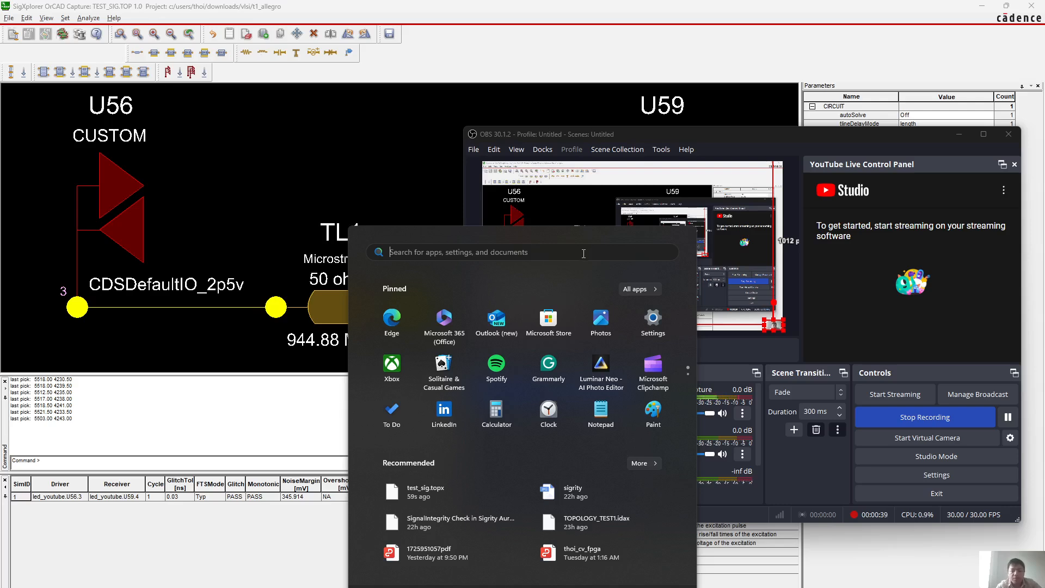
text(to)
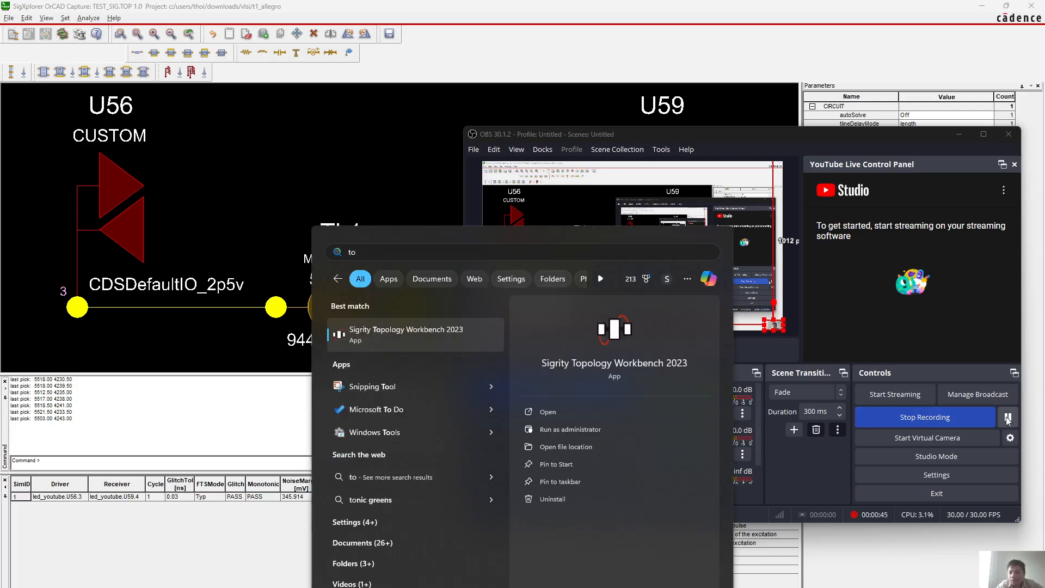
key(Return)
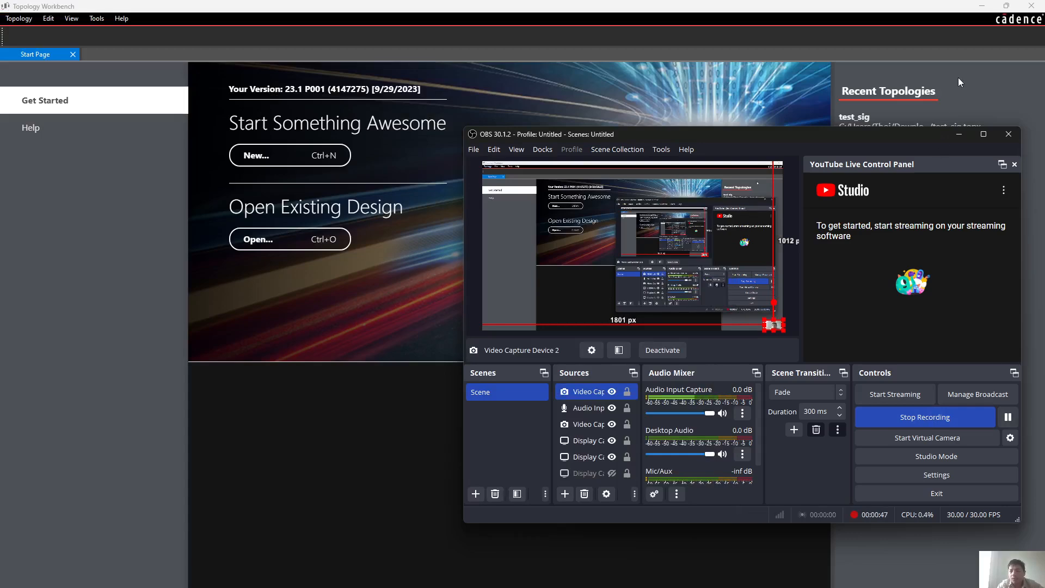
click(958, 134)
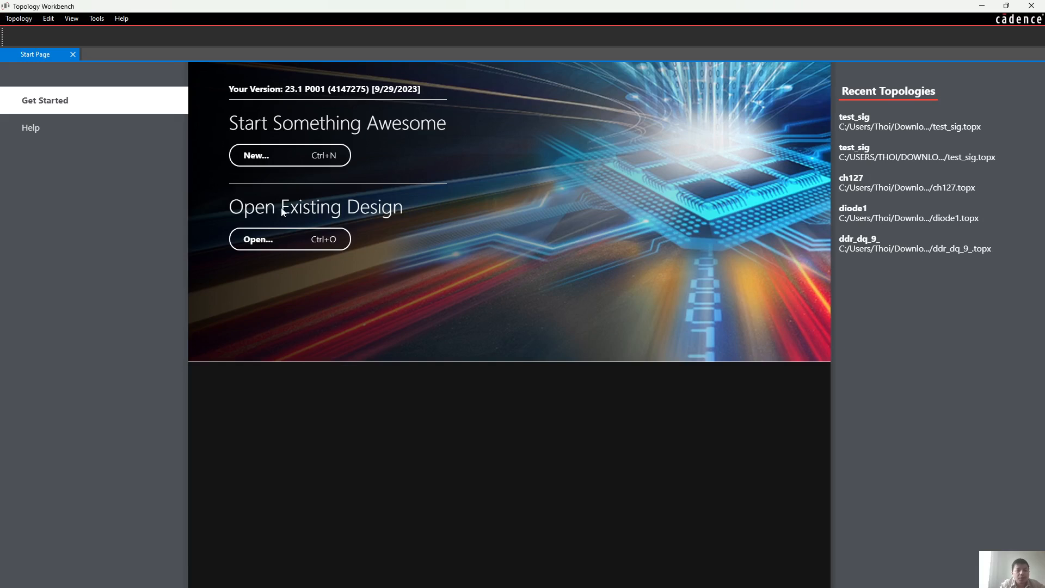
Open the existing topology test_sig.topx from the test_sig folder inside T1_ALLEGRO\allegroN
click(278, 236)
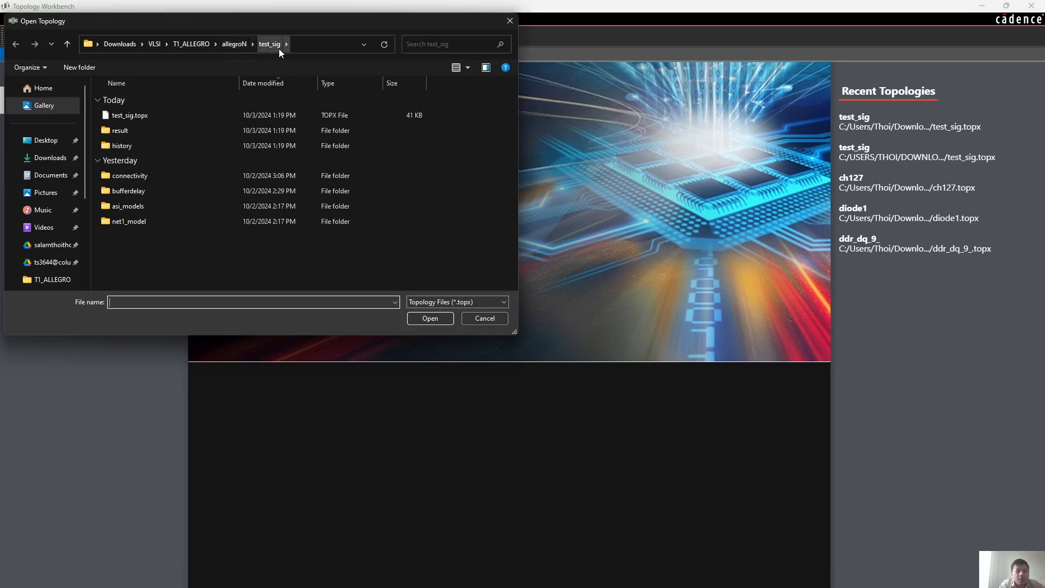
click(233, 45)
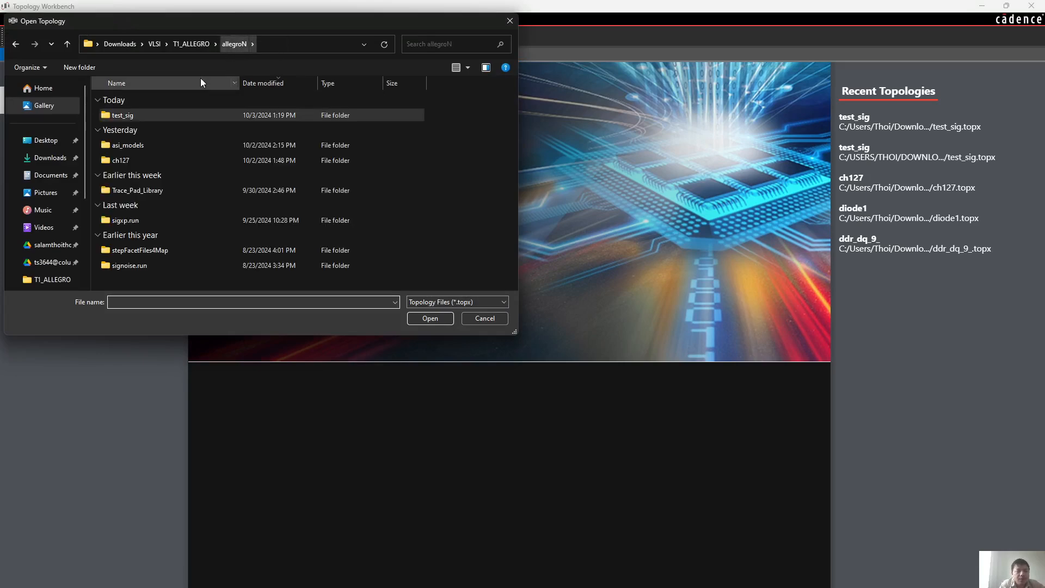
double_click(149, 114)
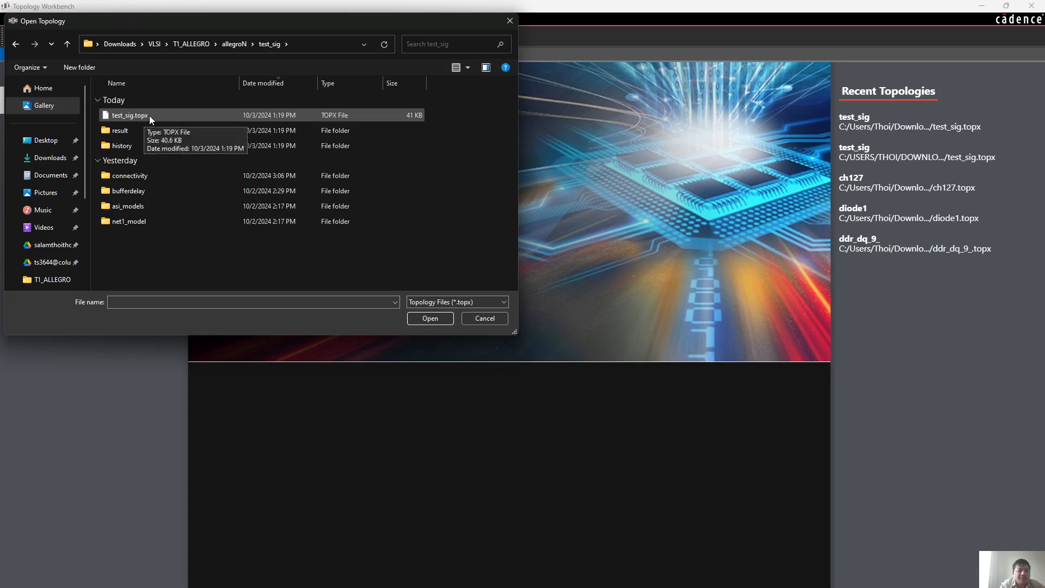
click(238, 43)
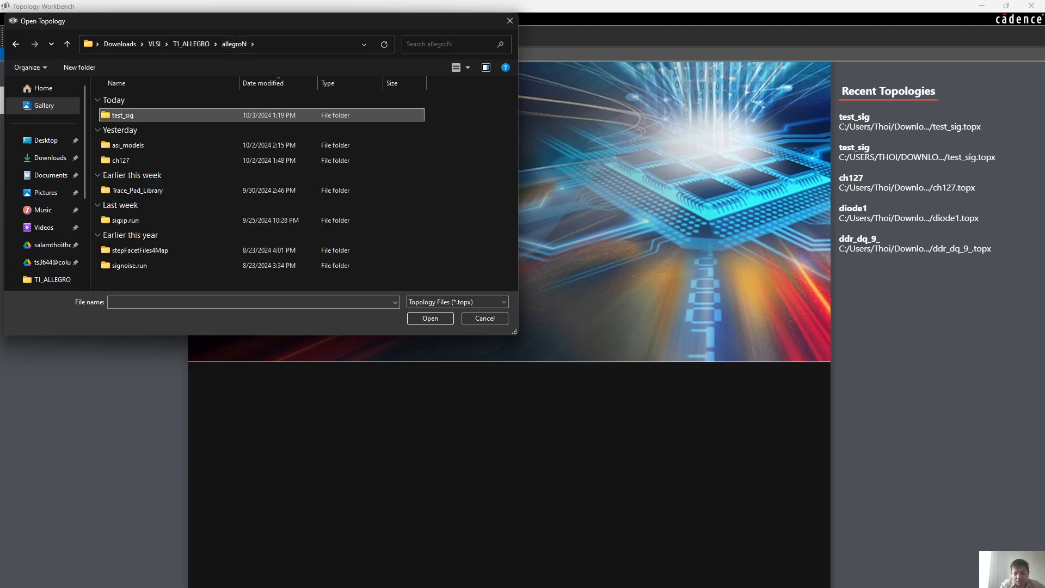
click(778, 581)
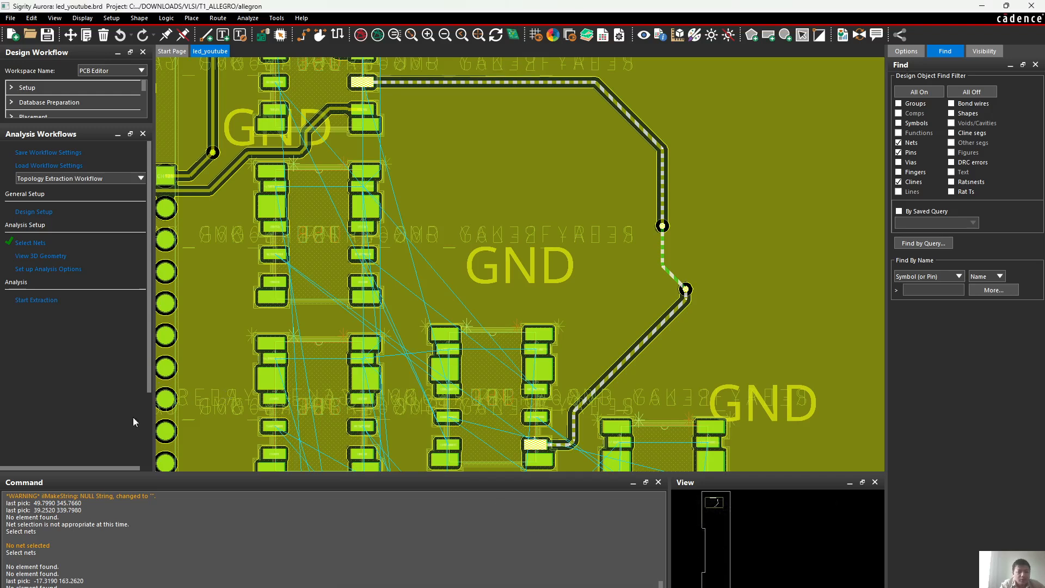
click(982, 6)
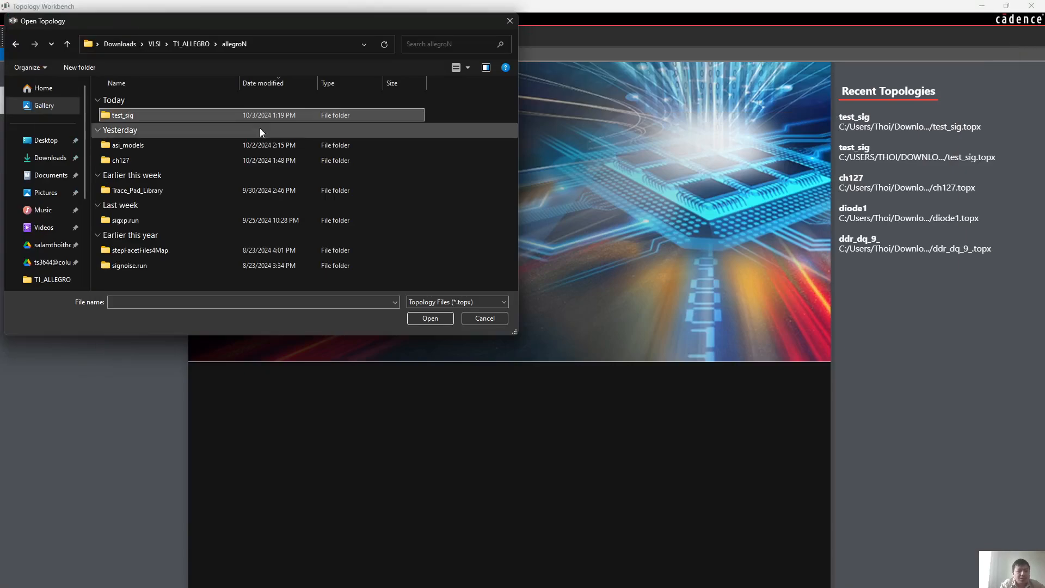
double_click(130, 114)
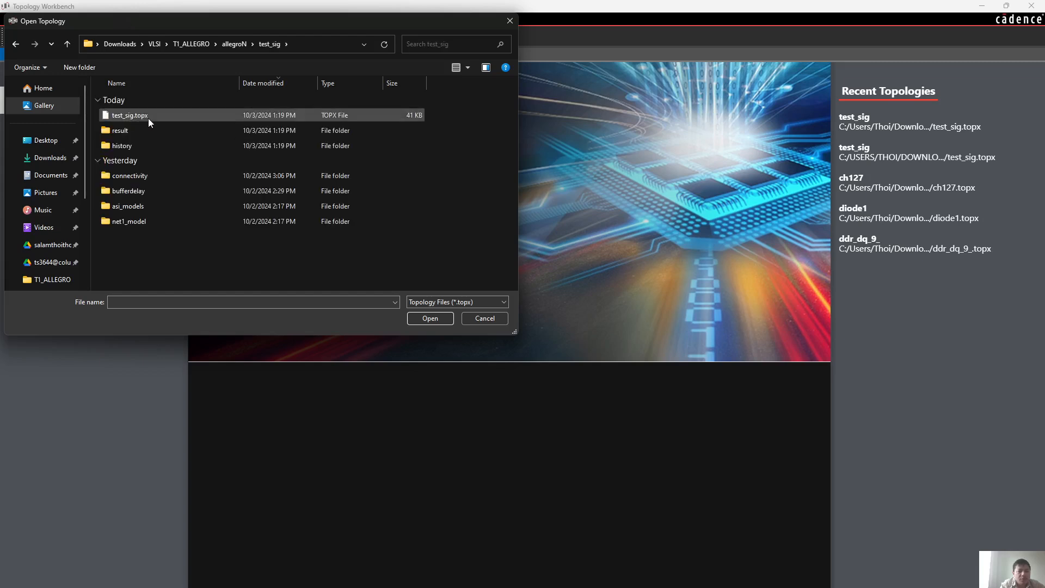
double_click(145, 117)
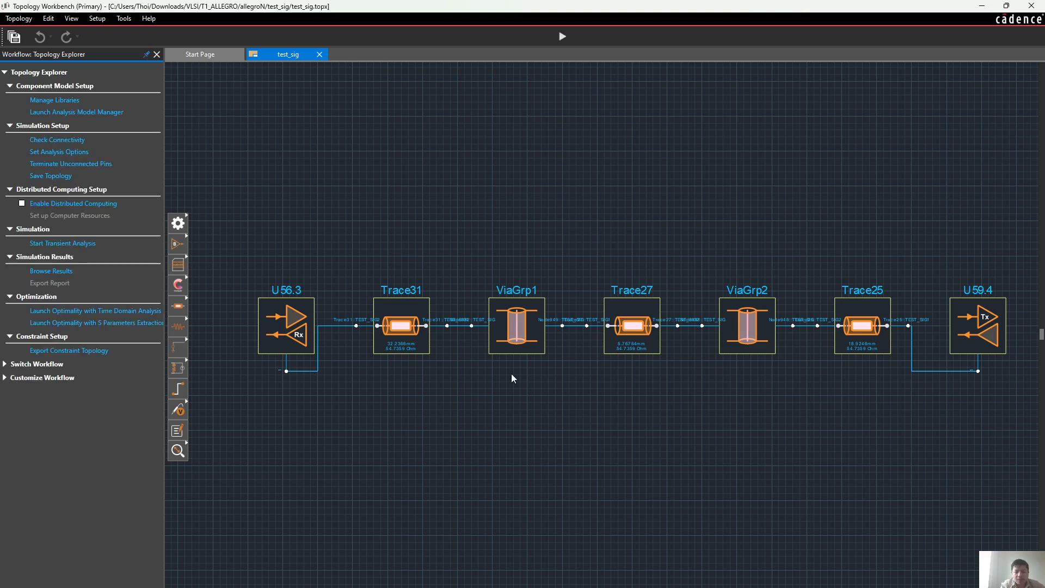
Switch to the led_youtube board in Sigrity Aurora and check the test_sig net between U56 and U59 in the OrCAD Capture schematic
mouse_move(688, 587)
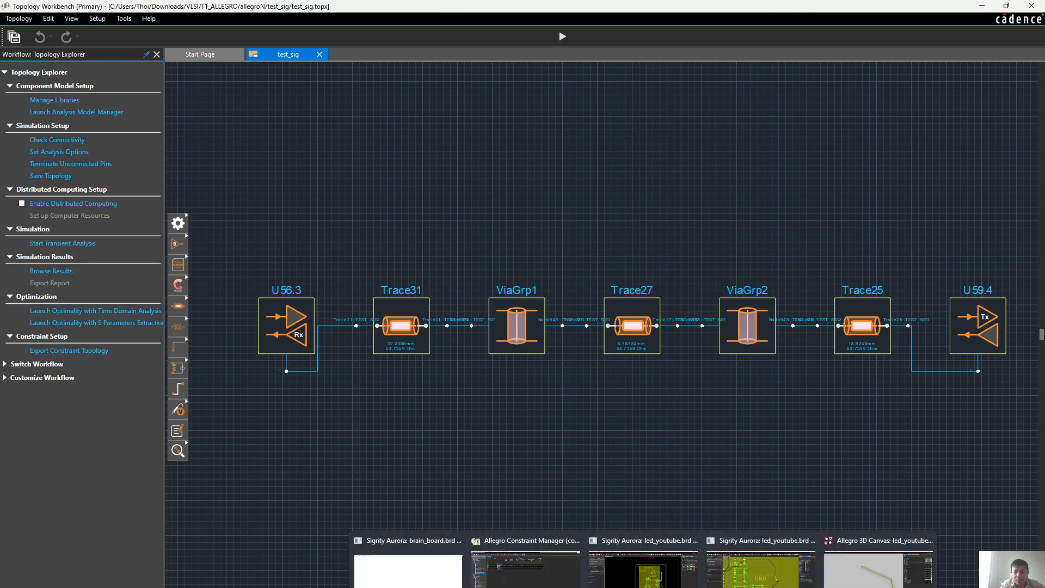
click(761, 569)
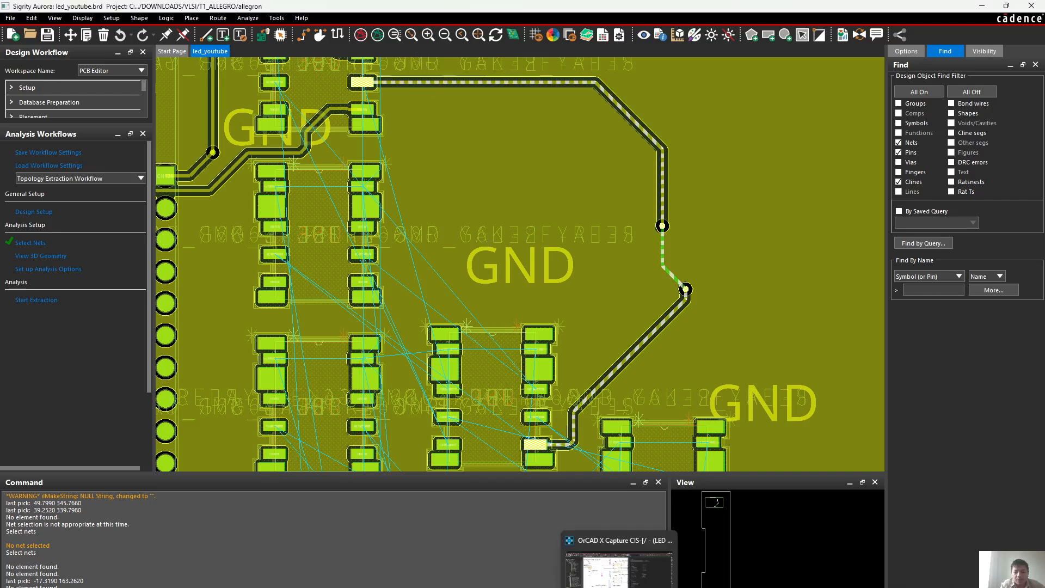
click(628, 571)
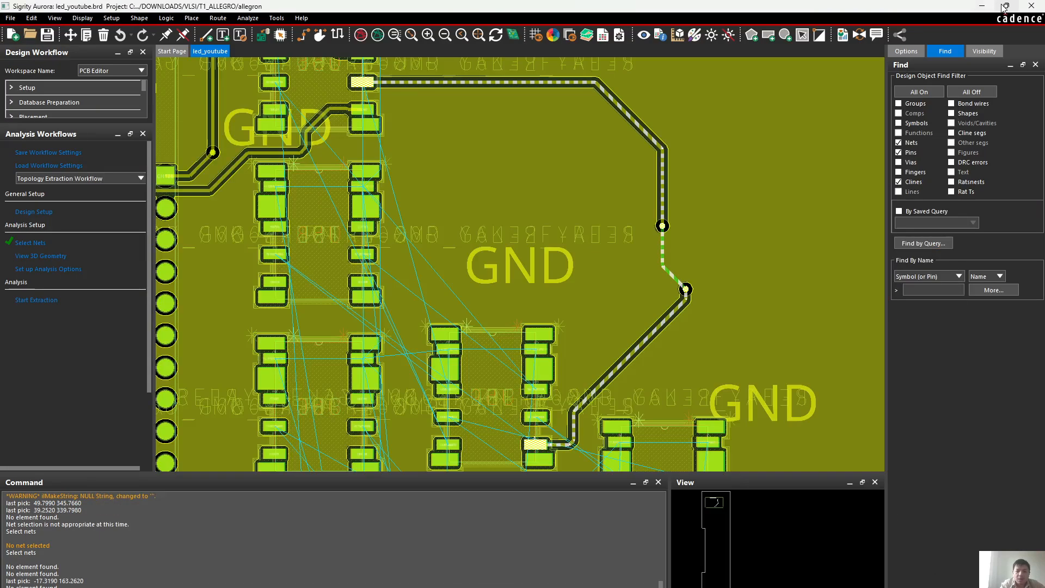
click(996, 6)
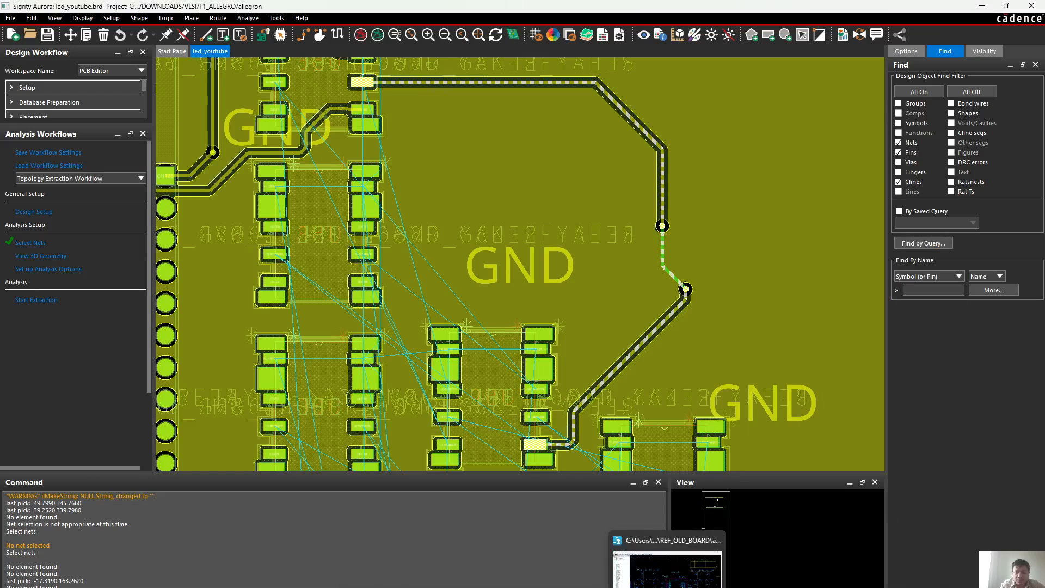
Examine the routed net's traces and vias in the Allegro 3D Canvas and close that window
mouse_move(643, 587)
click(878, 568)
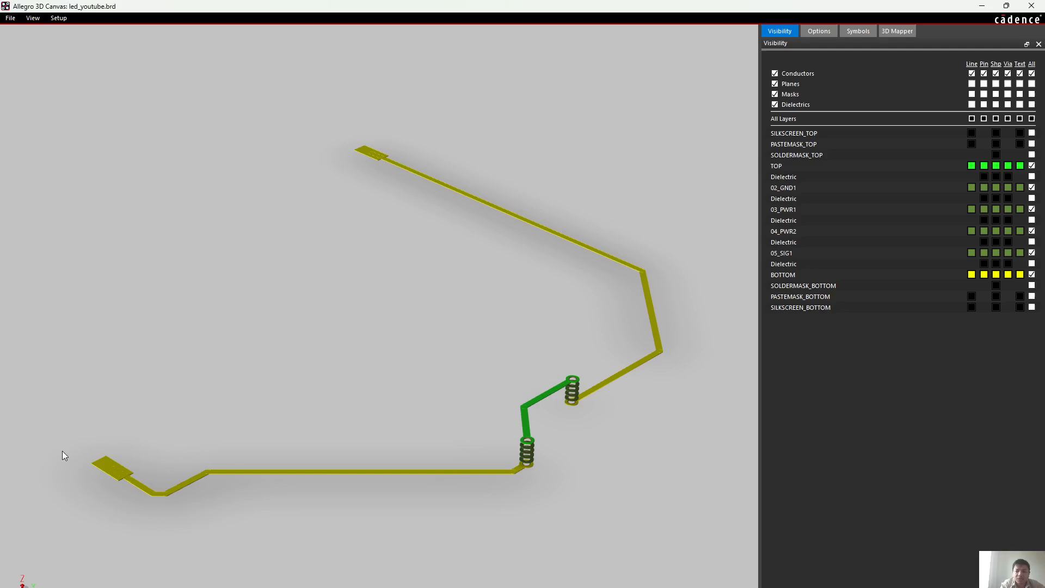
click(1031, 6)
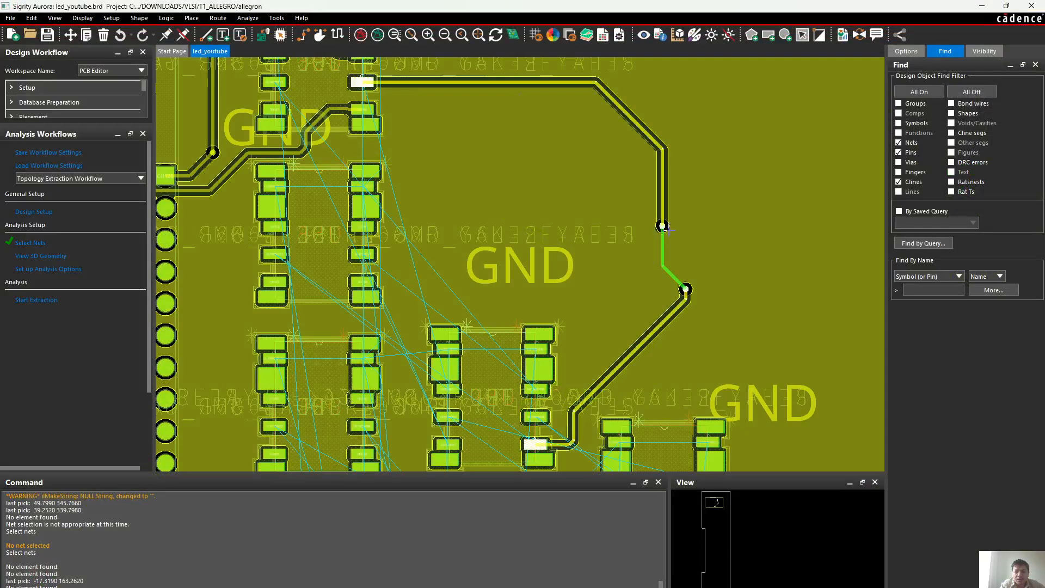
Pick the routed net at its lower via on the led_youtube board and switch back to Topology Workbench
click(686, 295)
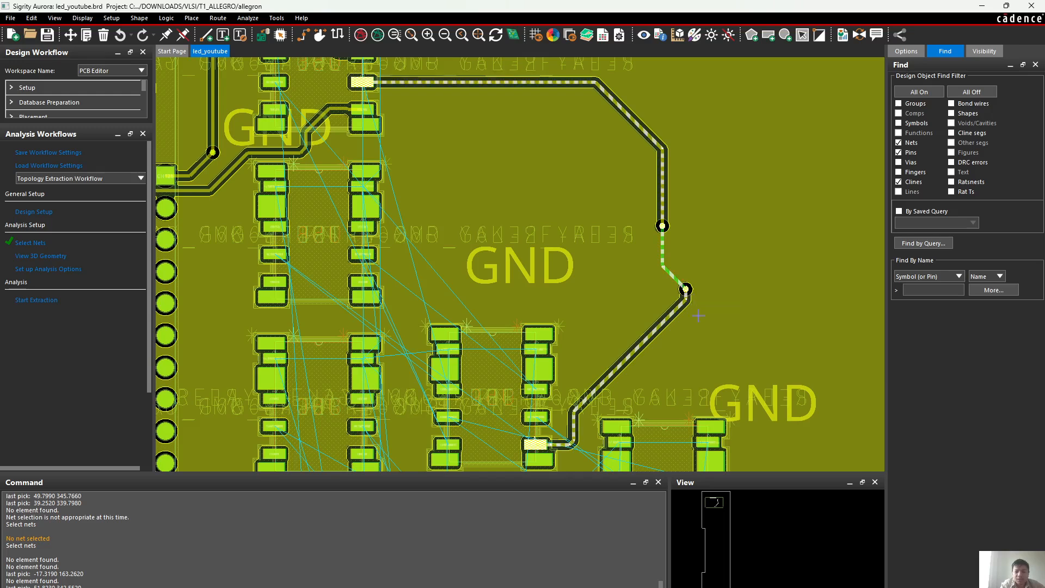
mouse_move(618, 587)
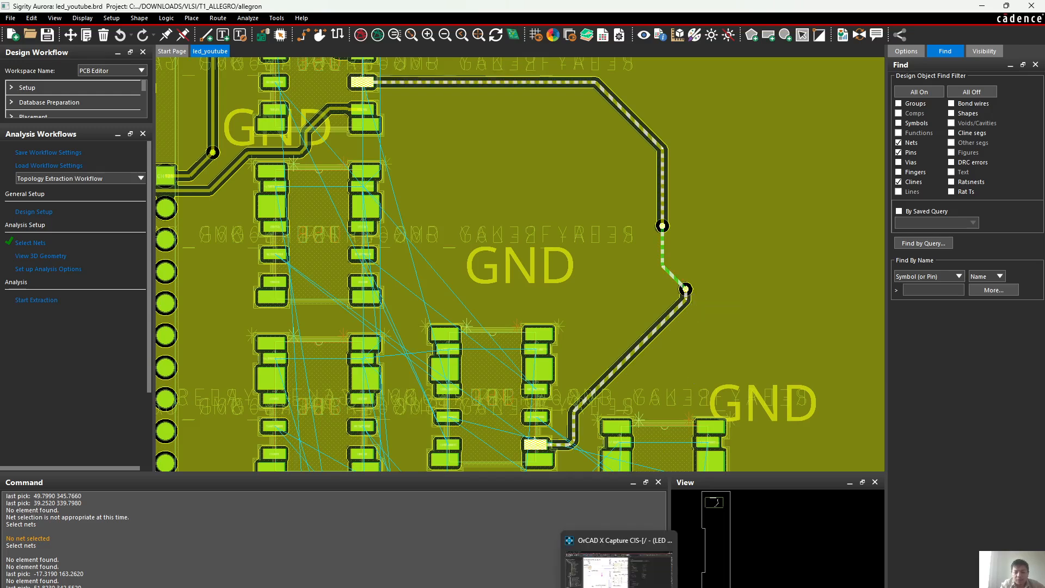
click(764, 586)
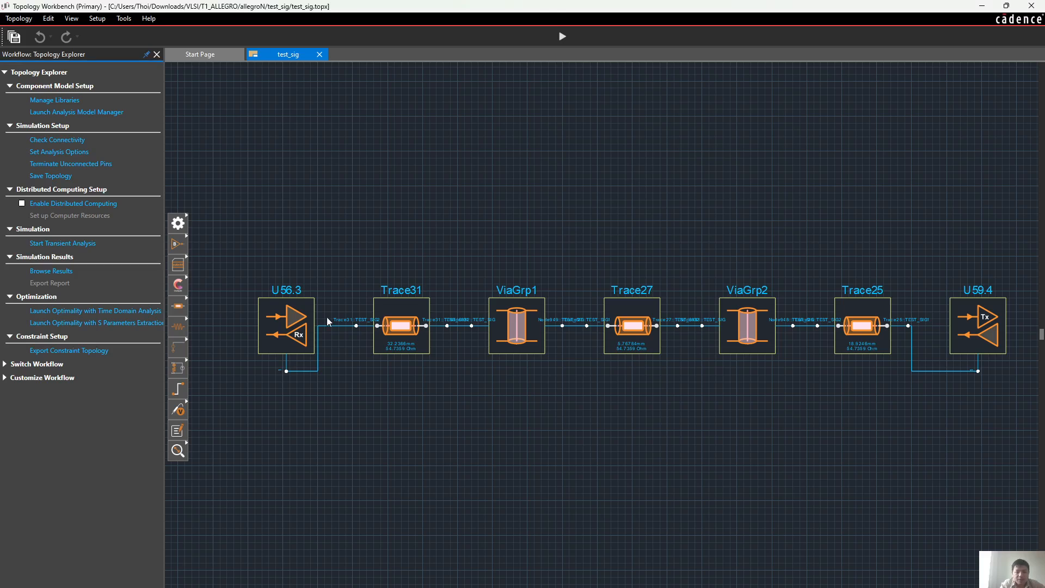
click(285, 247)
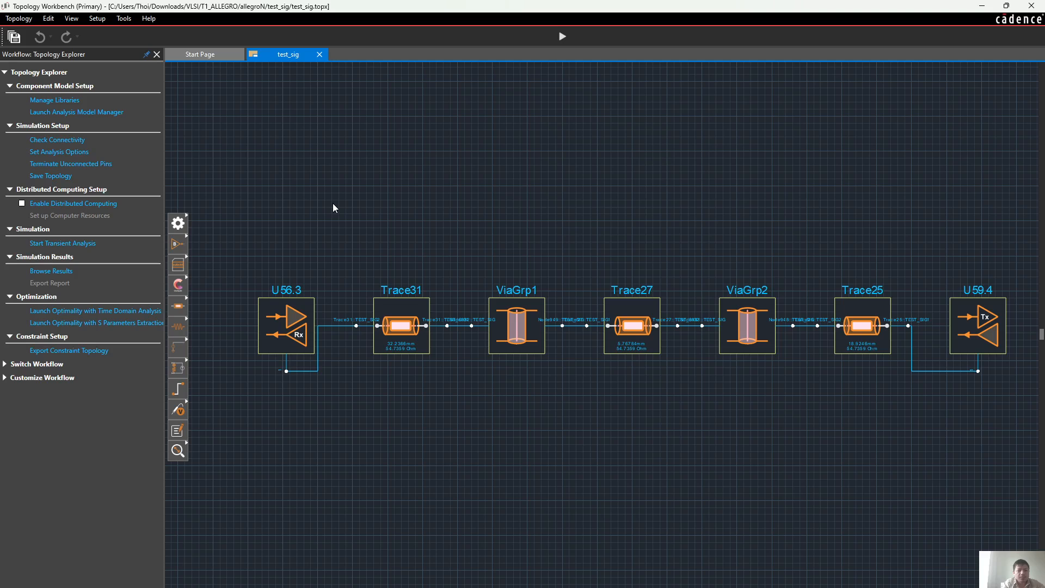
click(209, 55)
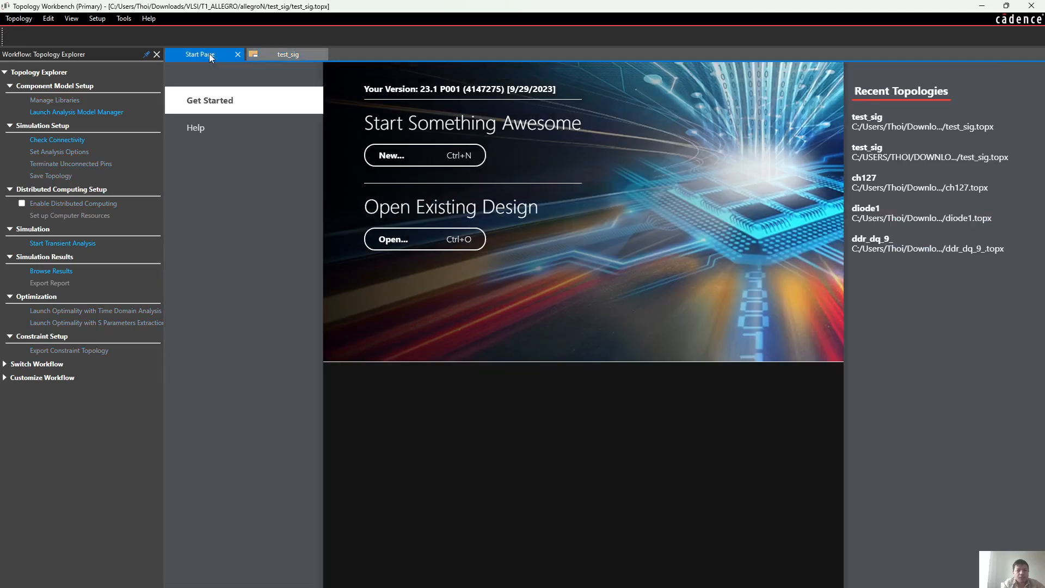
click(289, 54)
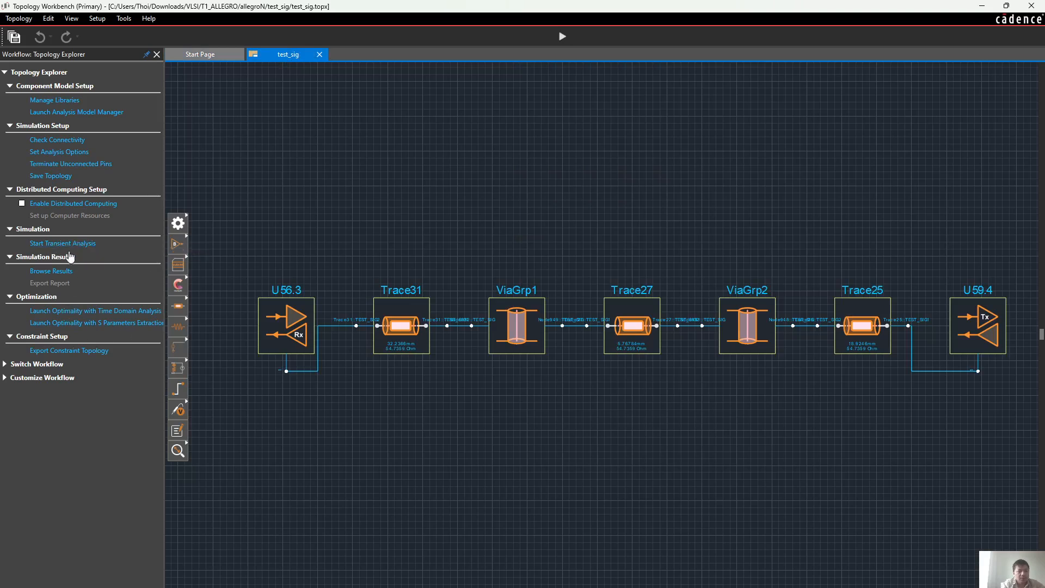
Browse the simulation results and plot the transient analysis 11\Tran_Typ_Typ as a waveform
click(51, 271)
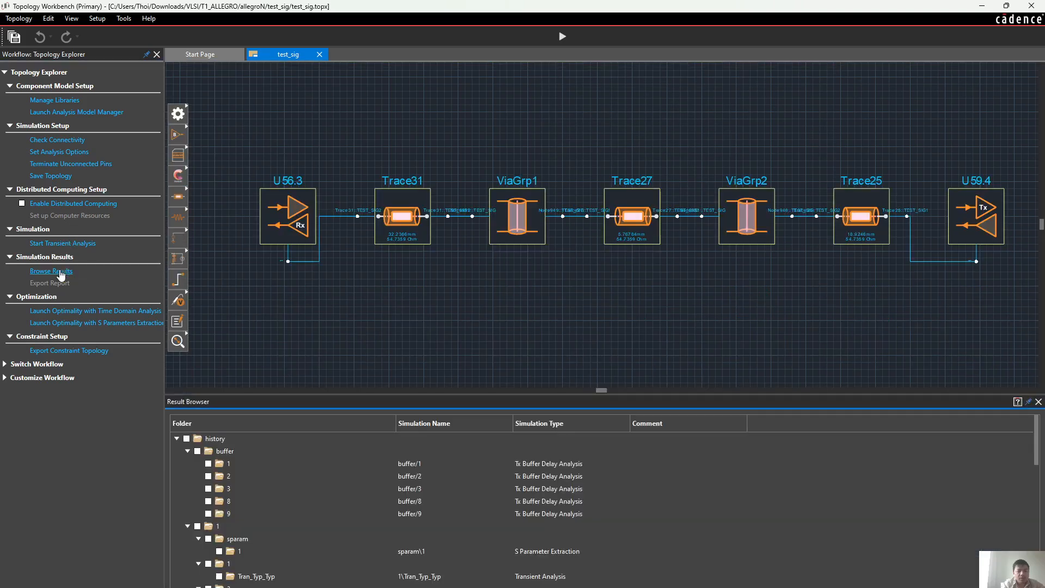
scroll(287, 491, down, 7)
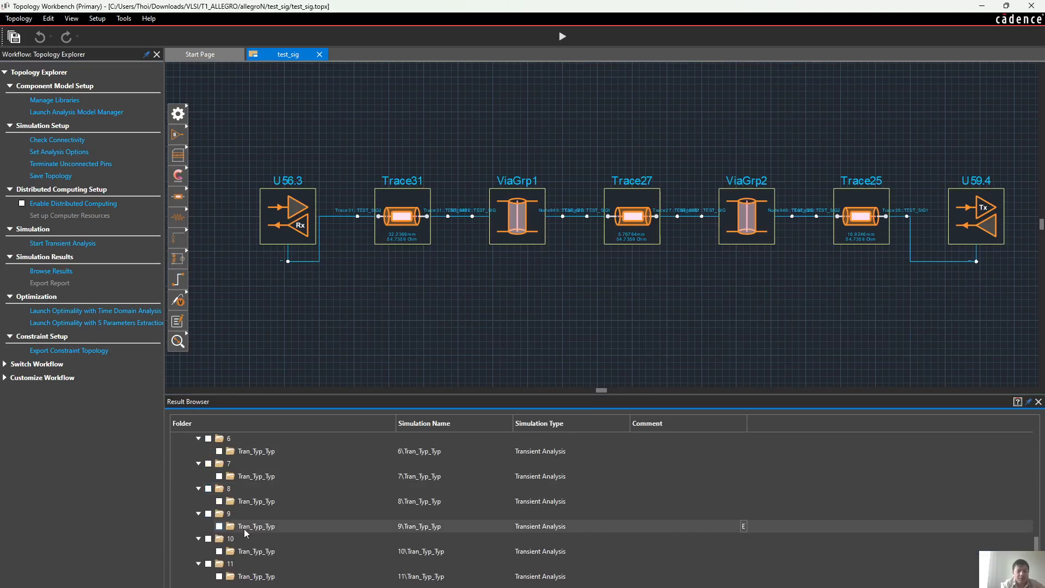
click(219, 576)
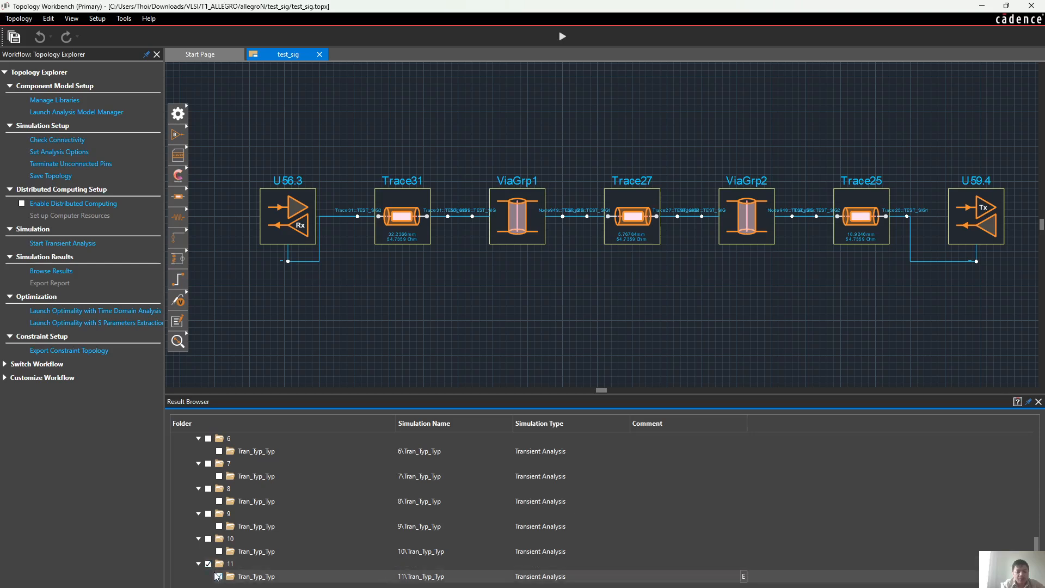
double_click(229, 563)
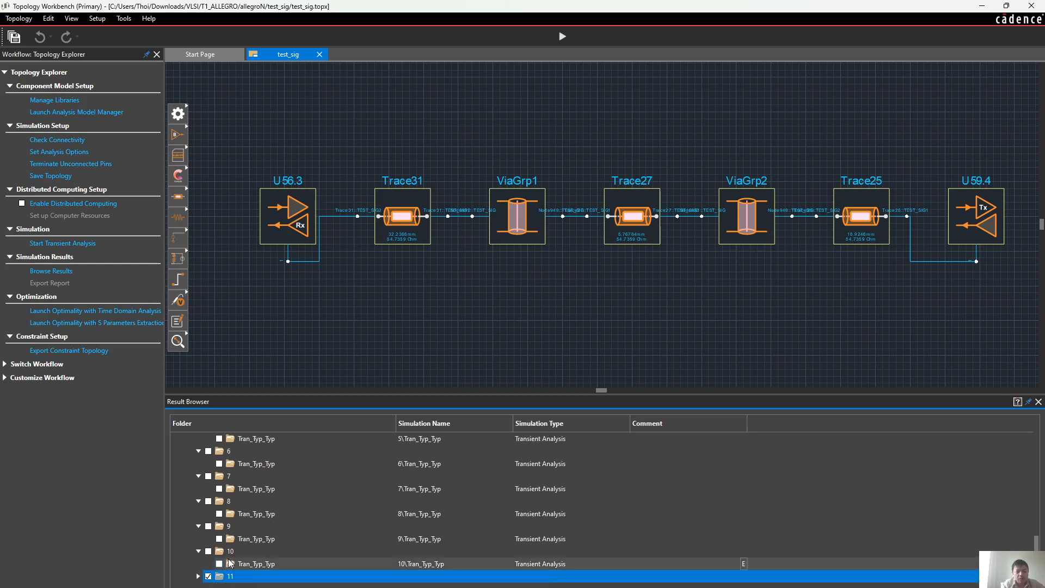
scroll(233, 582, down, 1)
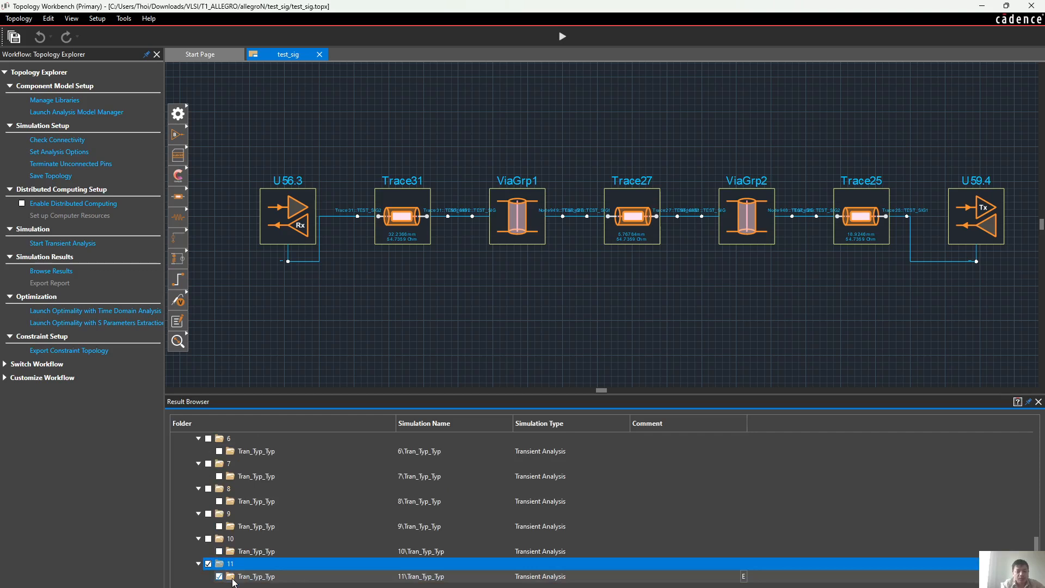
click(249, 582)
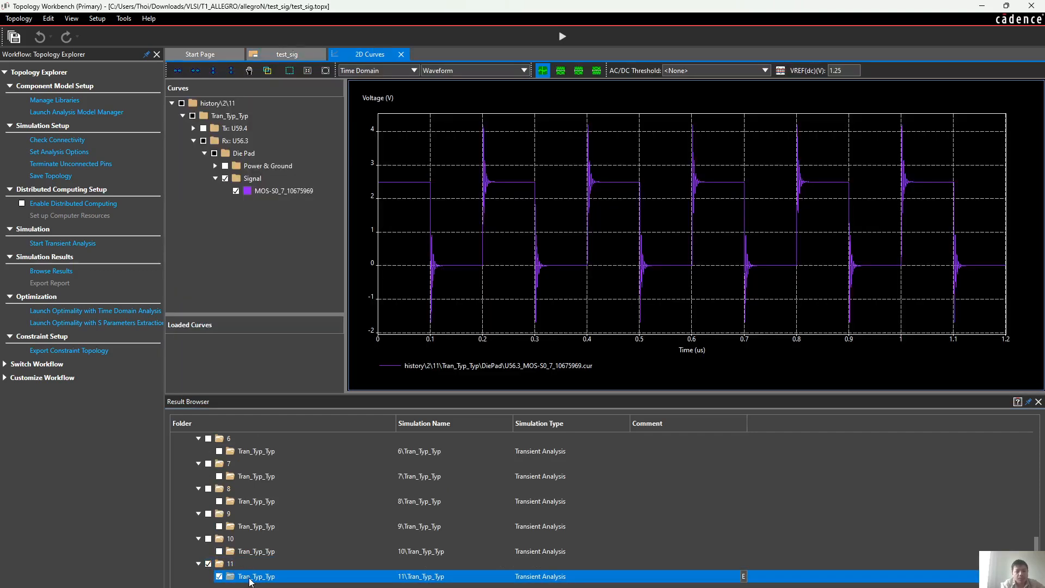
Open the file location of the 11\Tran_Typ_Typ result and trace its path from the history folder through subfolders 2 and 11
right_click(250, 581)
click(256, 583)
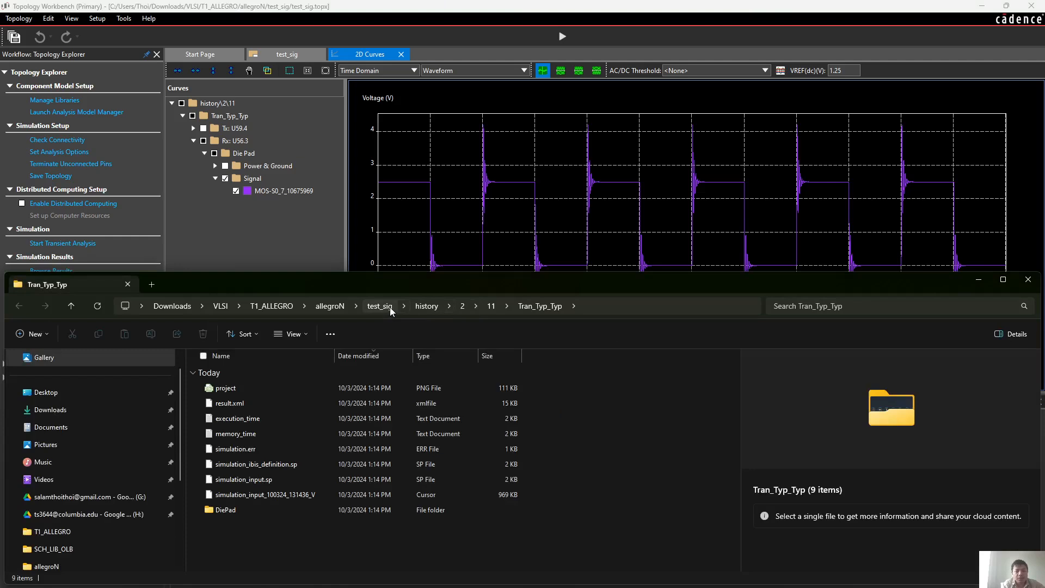
click(429, 307)
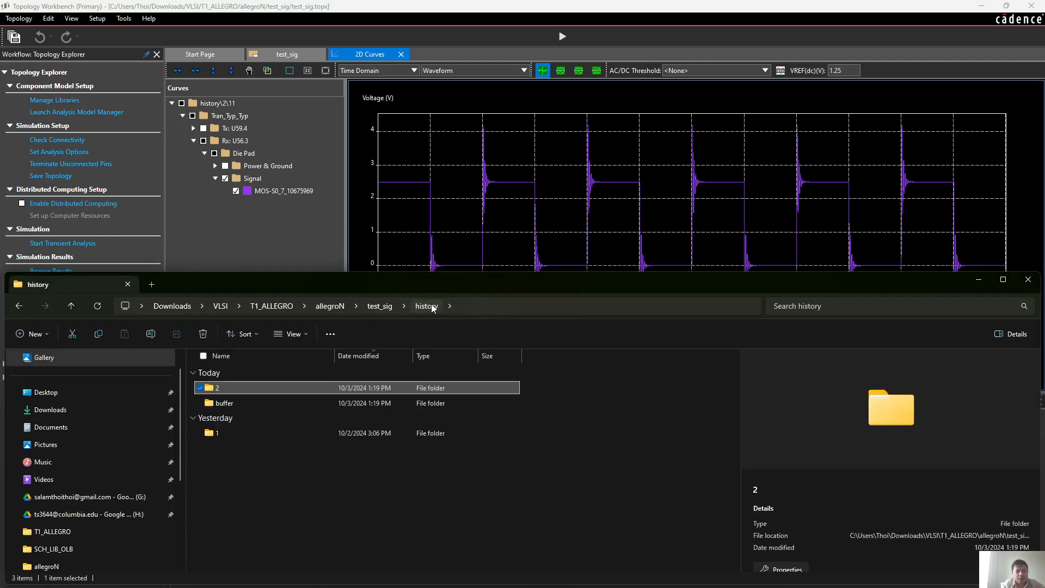
double_click(297, 387)
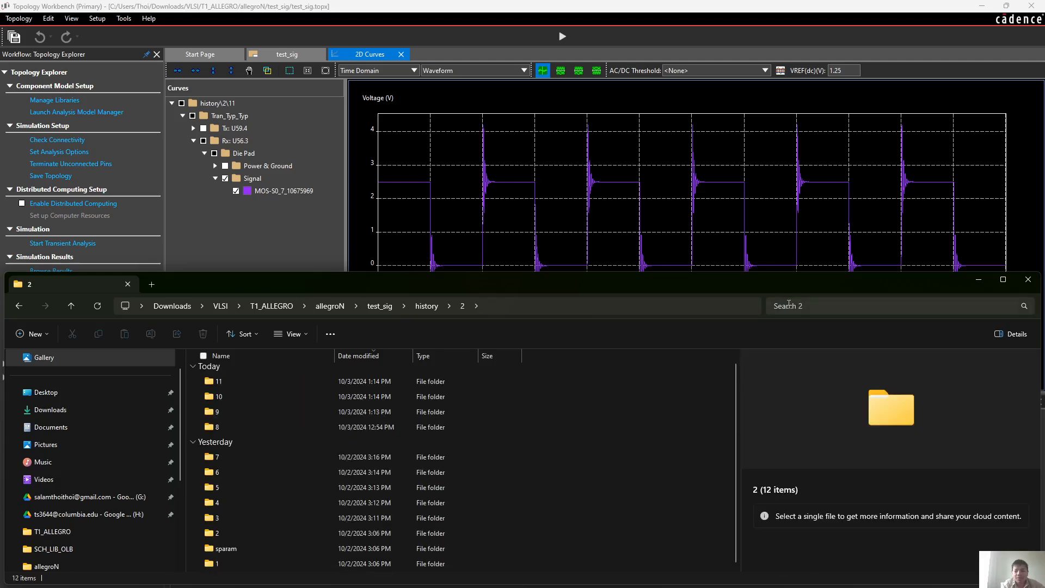
click(300, 382)
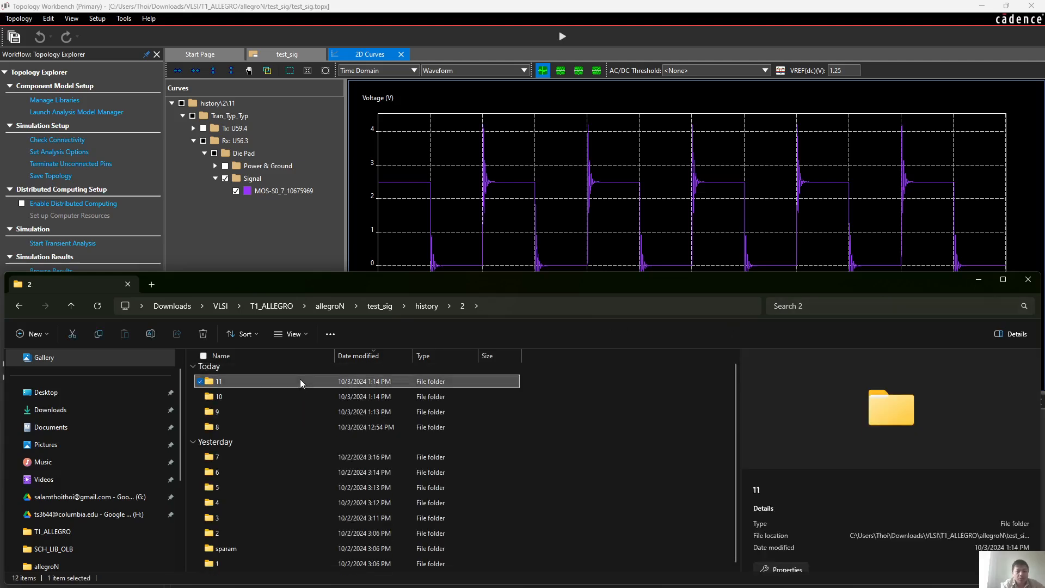
double_click(300, 382)
double_click(289, 392)
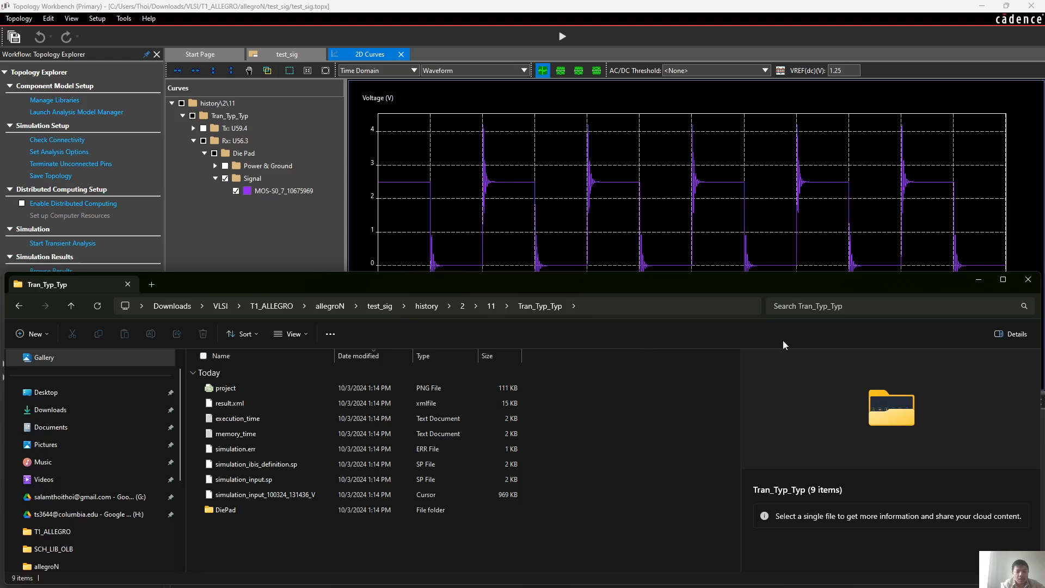
Add the Tx U59.4 die pad signal to the waveform plot and compare it with the Rx U56.3 signal by hiding and reshowing the latter
click(979, 278)
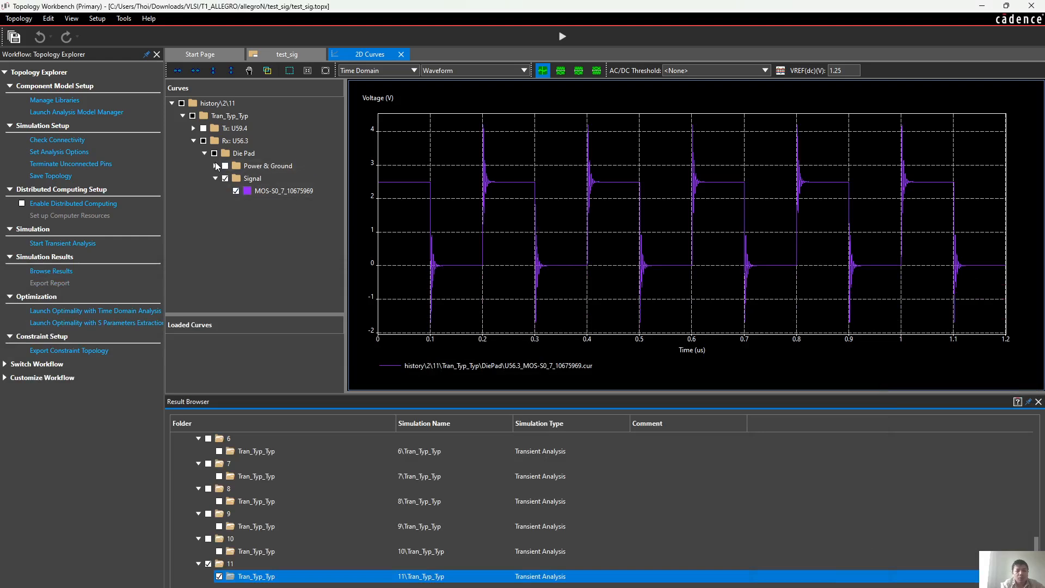
click(194, 127)
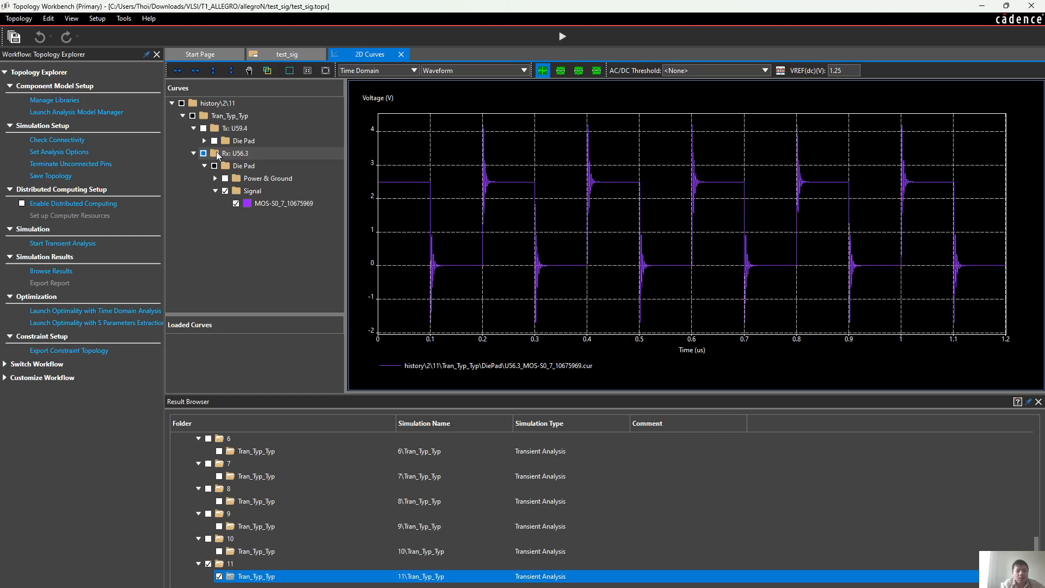
click(204, 140)
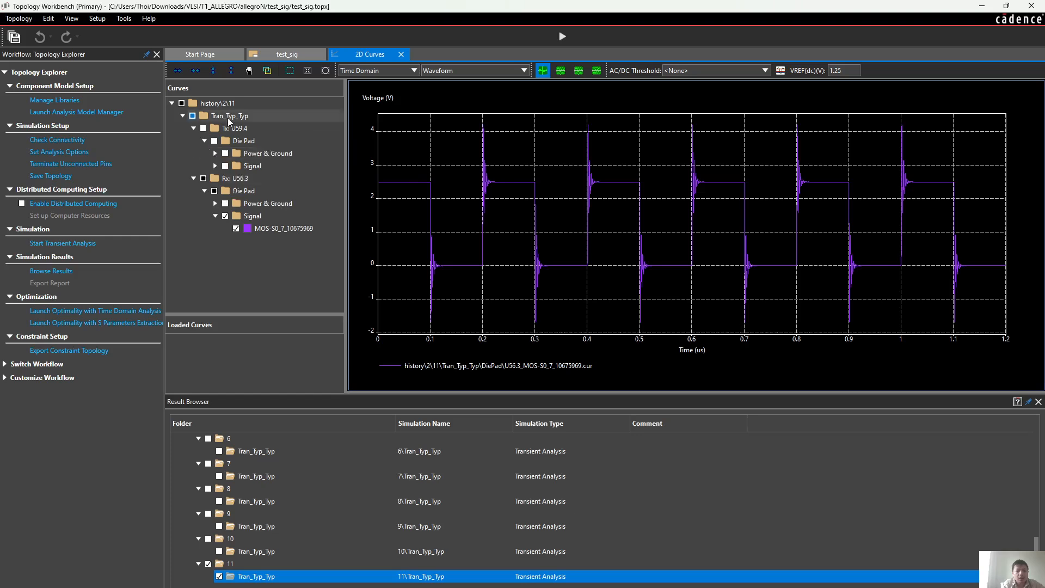
click(215, 166)
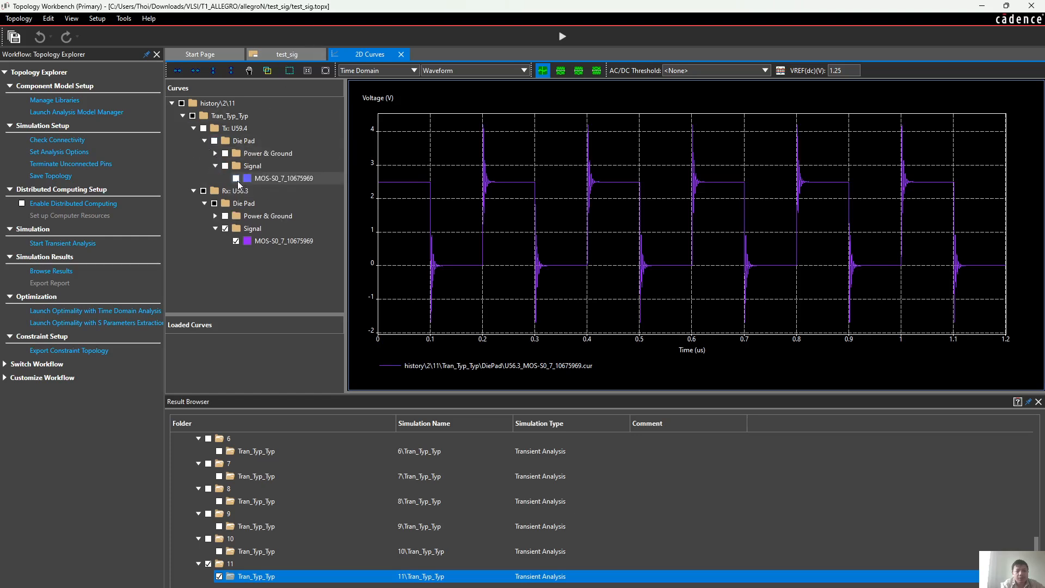
click(237, 179)
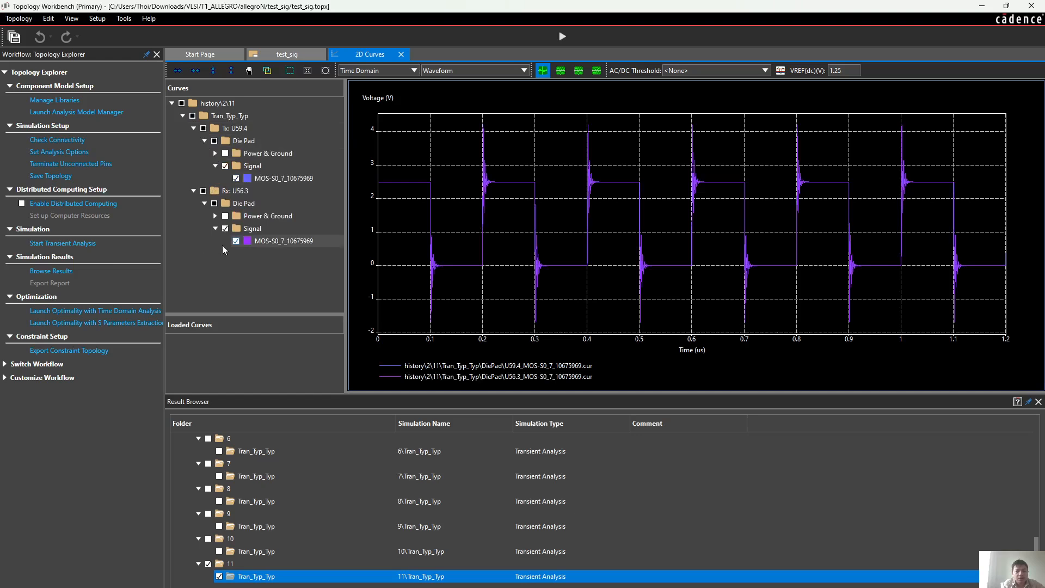
click(236, 241)
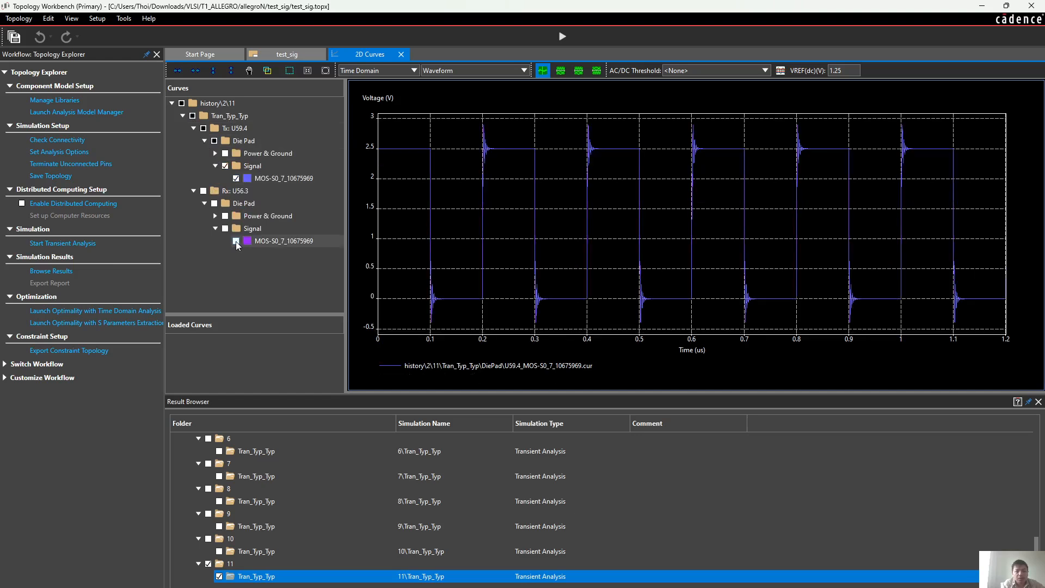
click(236, 240)
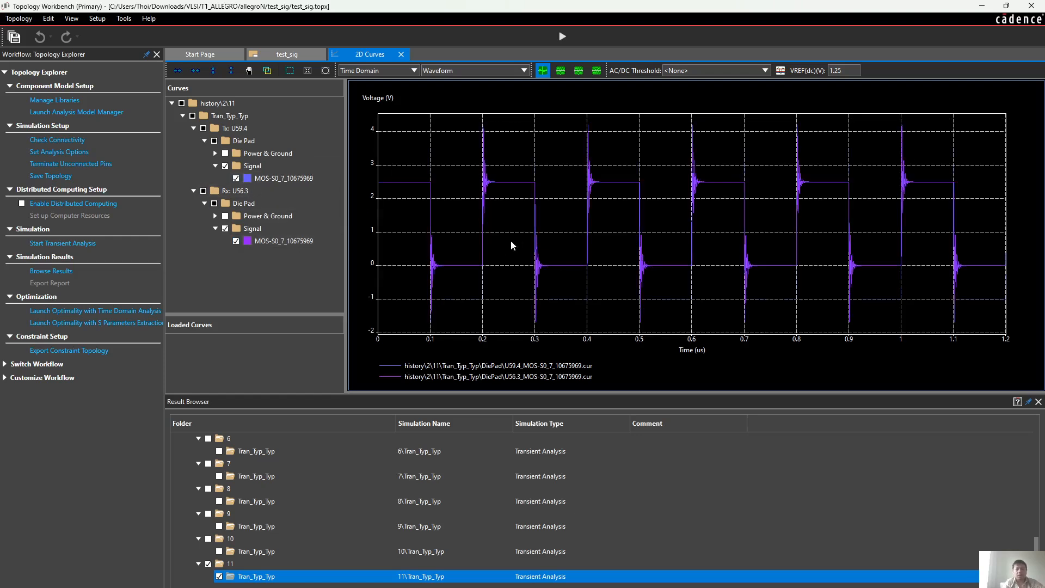
Inspect the IBIS file and pin model assignments of block U56.3 in the test_sig topology, closing them without changes
click(295, 54)
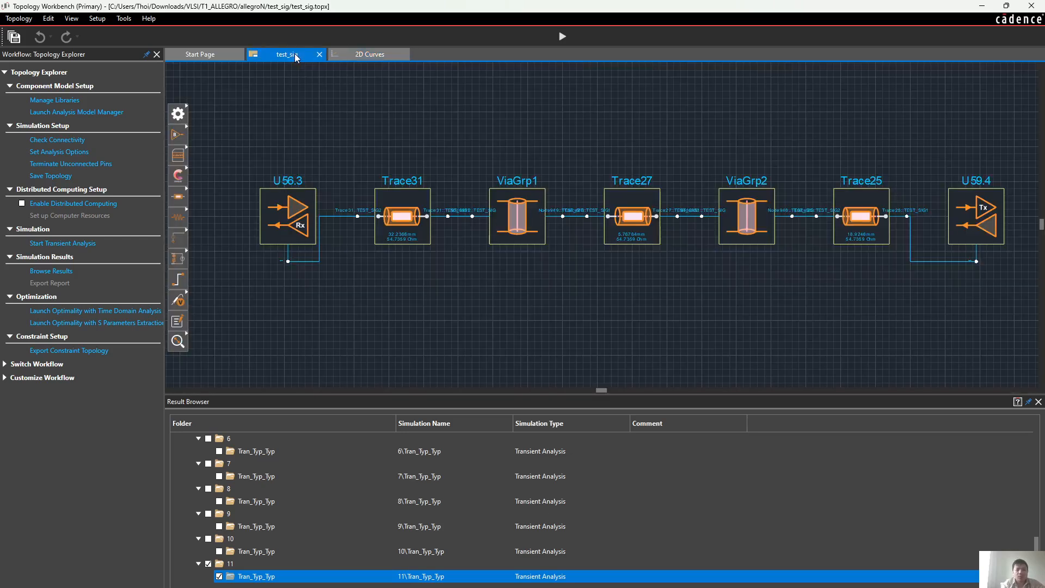
double_click(291, 227)
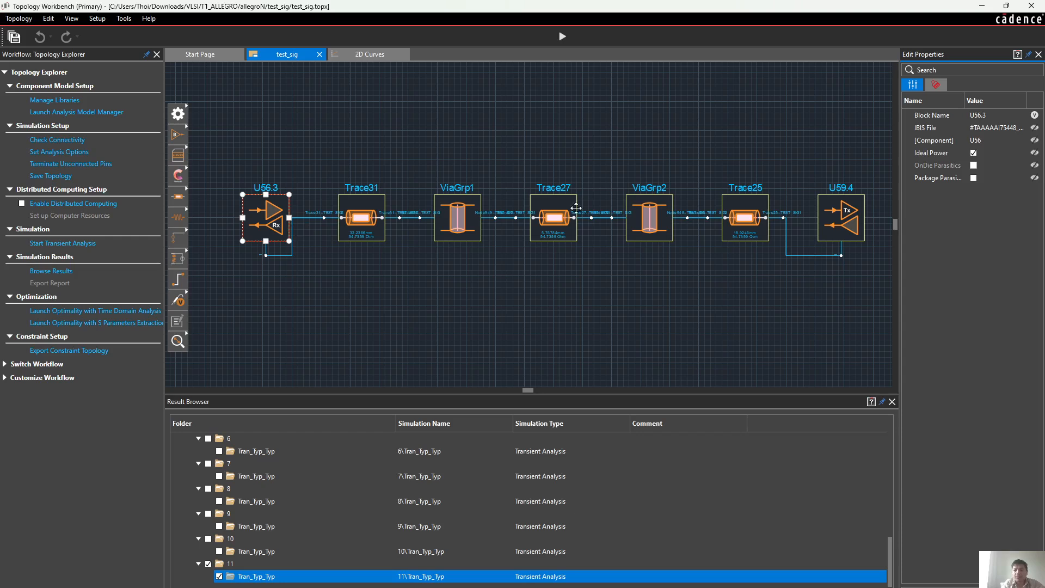
click(1006, 129)
click(1020, 129)
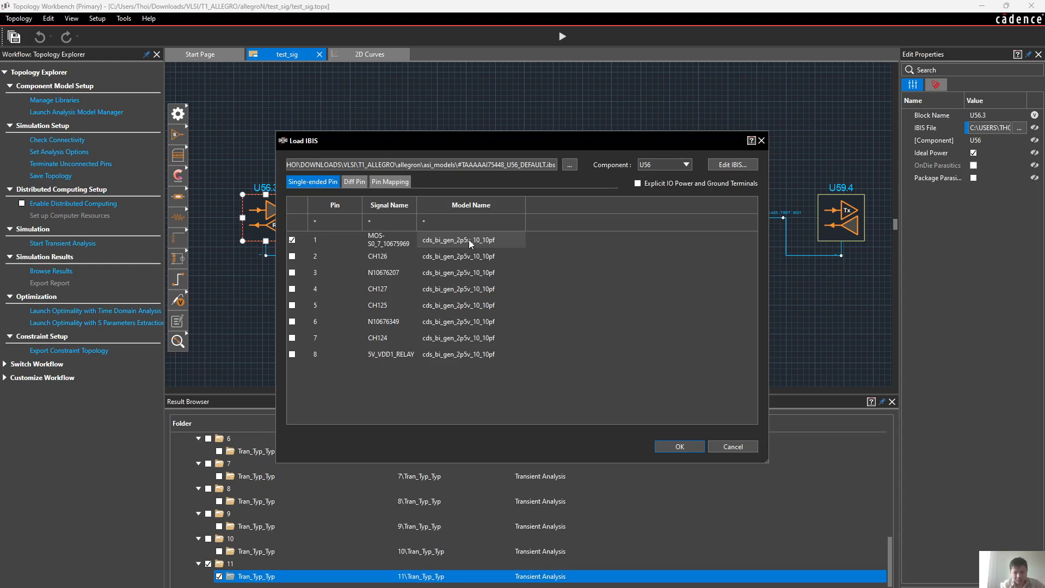
click(761, 141)
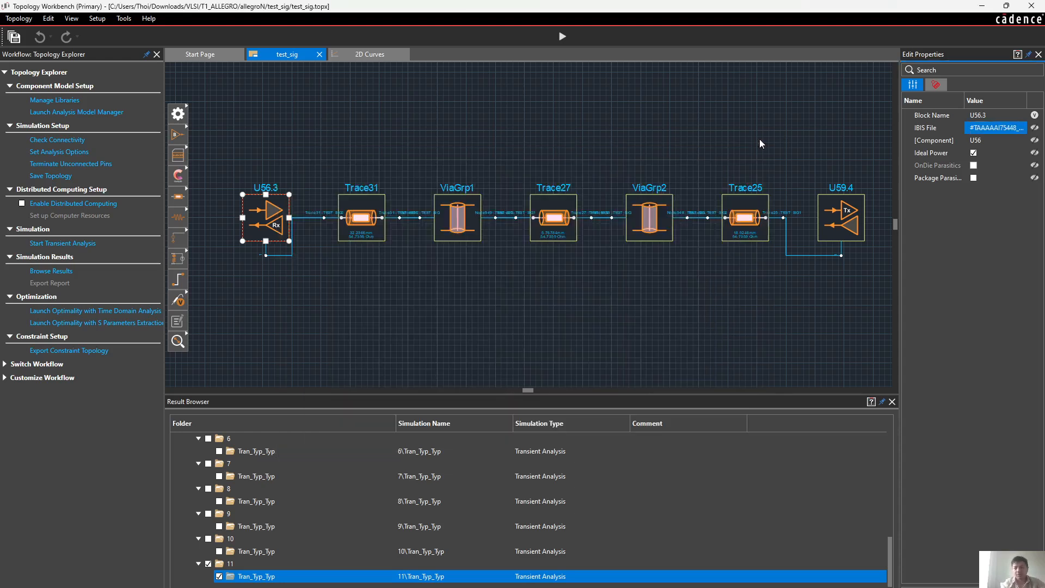
Switch to the Introduction to IBIS document in the browser, examine the input and output structure model figures, and return to Topology Workbench
mouse_move(524, 587)
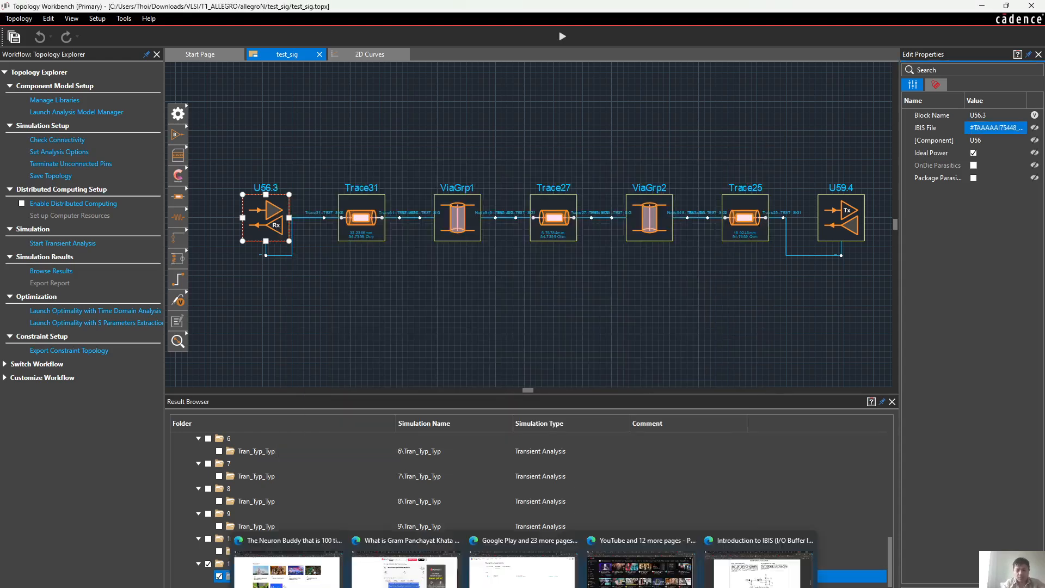
click(759, 569)
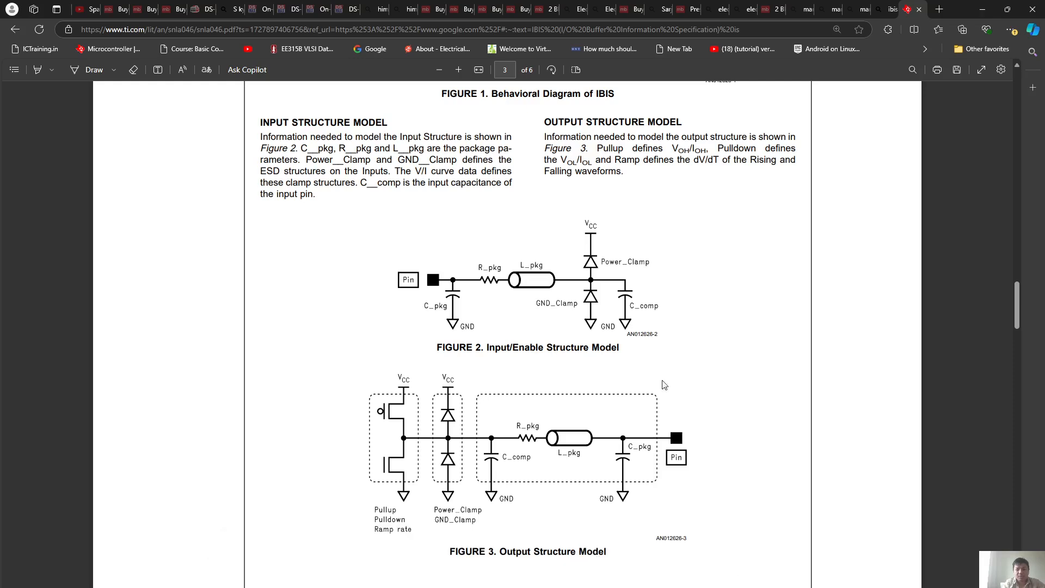
scroll(661, 366, up, 1)
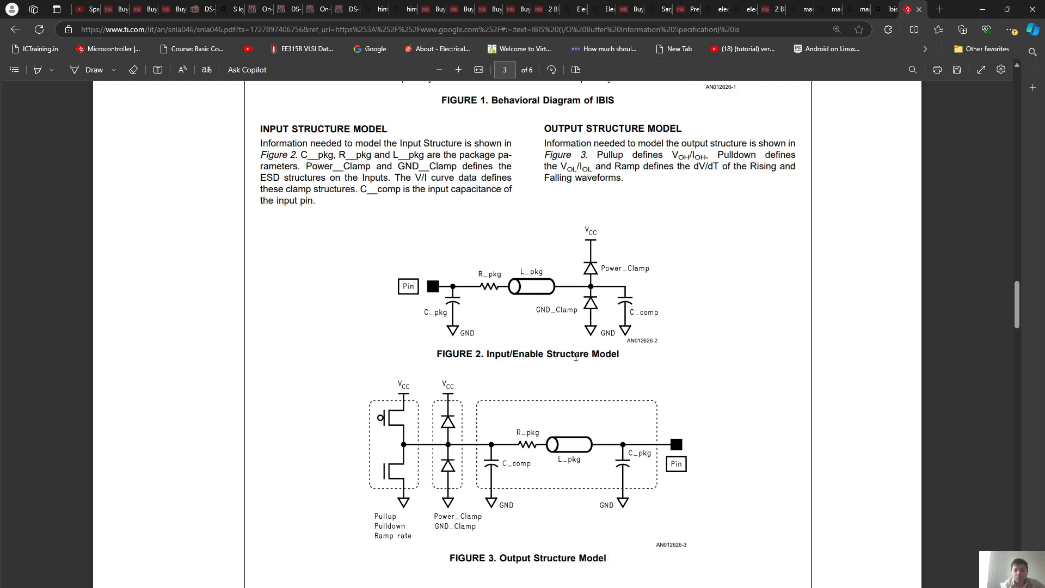
click(984, 10)
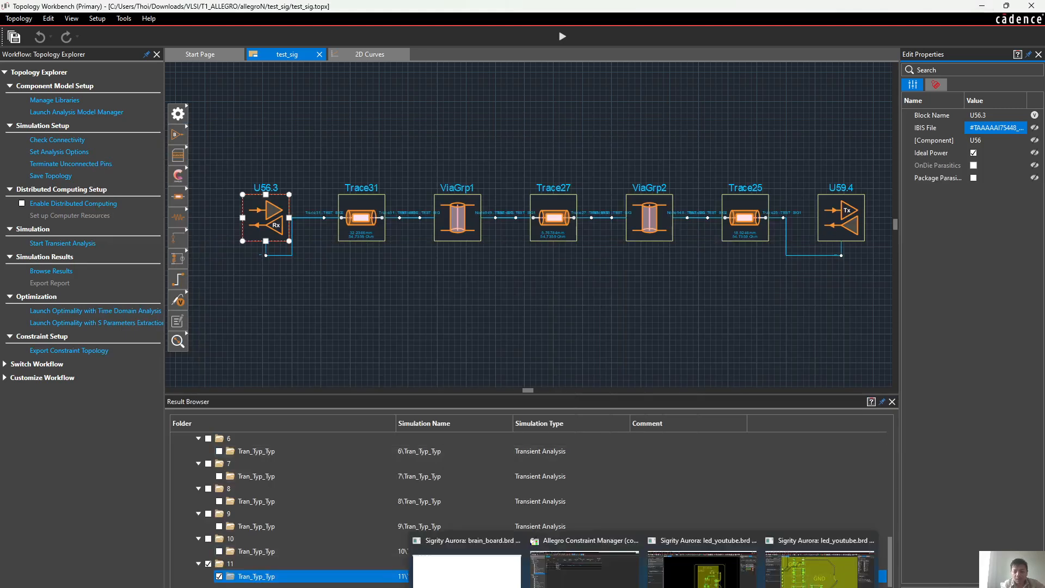
Switch to the led_youtube board in Sigrity Aurora and open the model assignments from the Design Setup Workflow
click(643, 587)
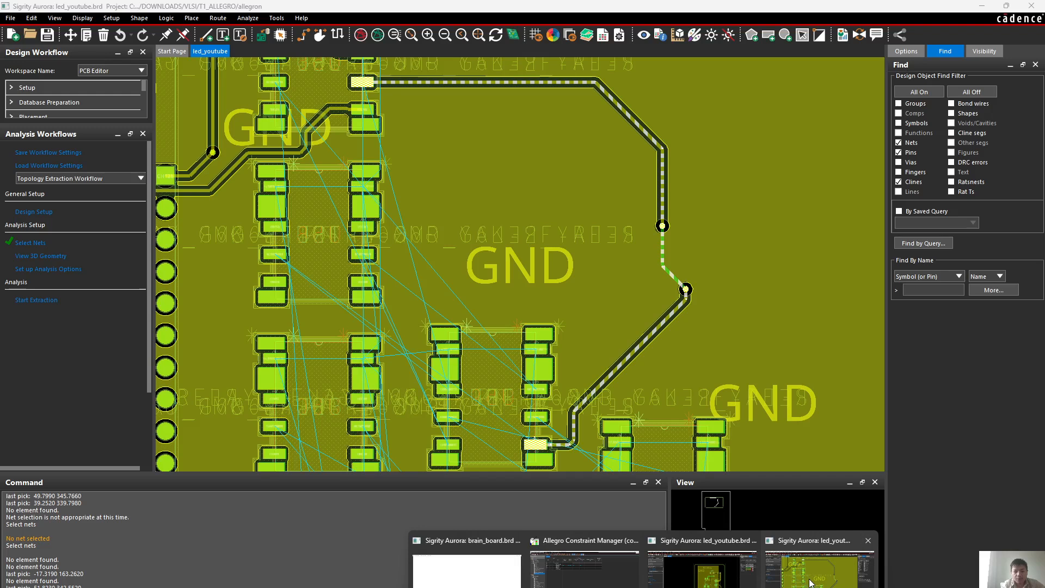
click(810, 582)
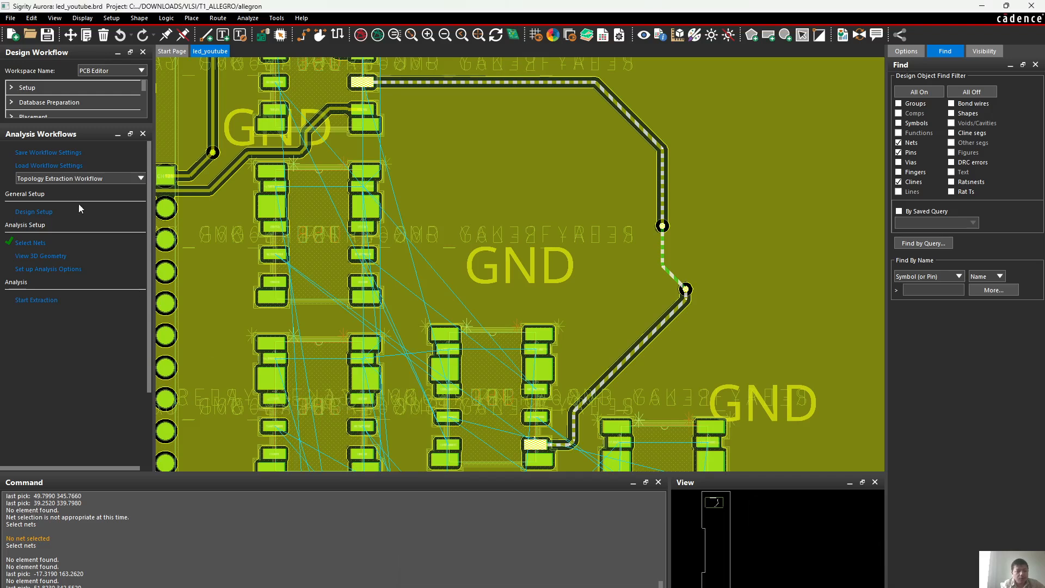
click(48, 212)
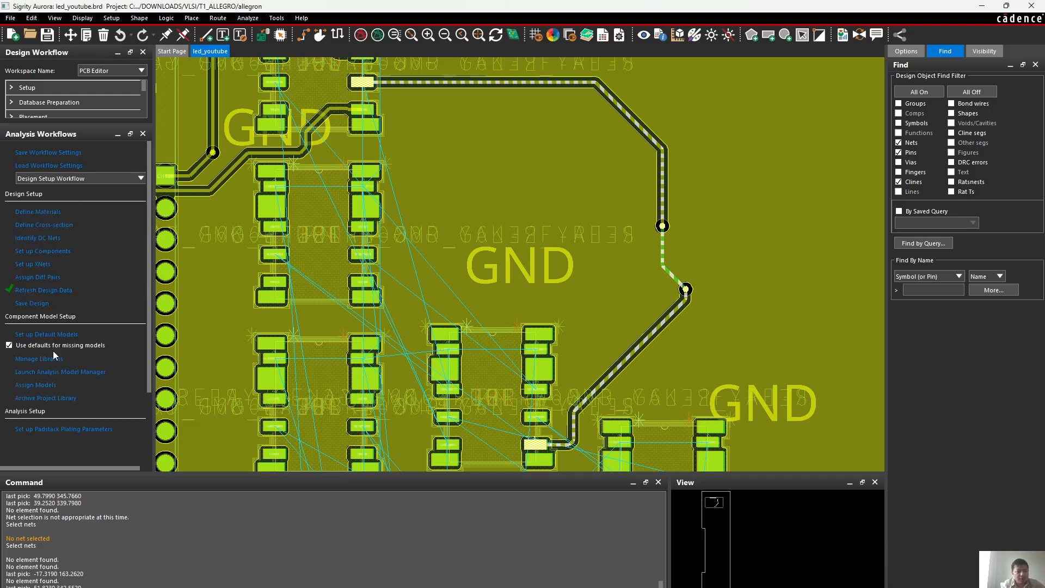
click(52, 386)
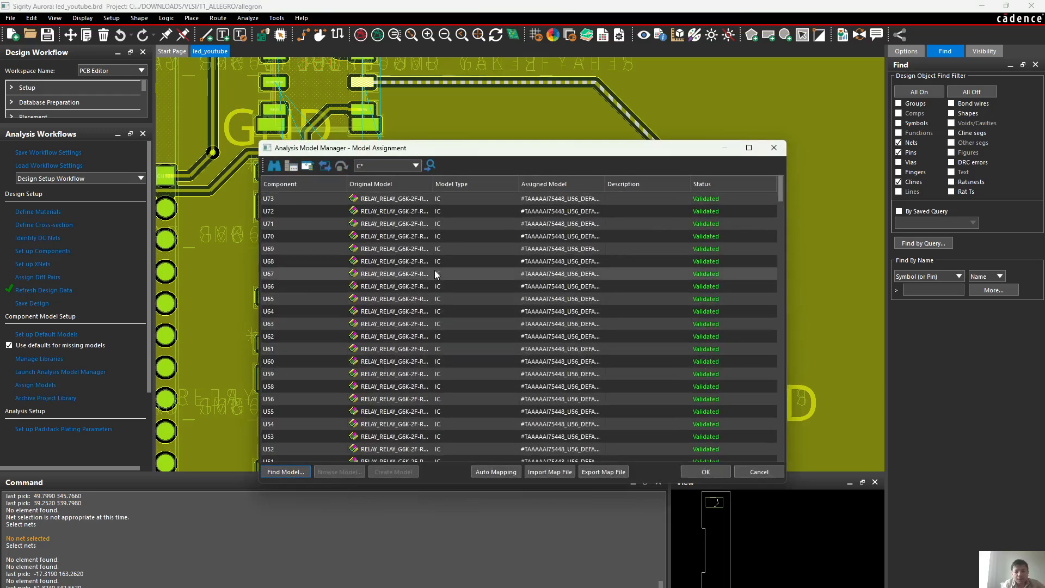
Inspect component U66's pin data in the IBIS Device Model Editor, close the model dialogs, and return to Topology Workbench
click(560, 286)
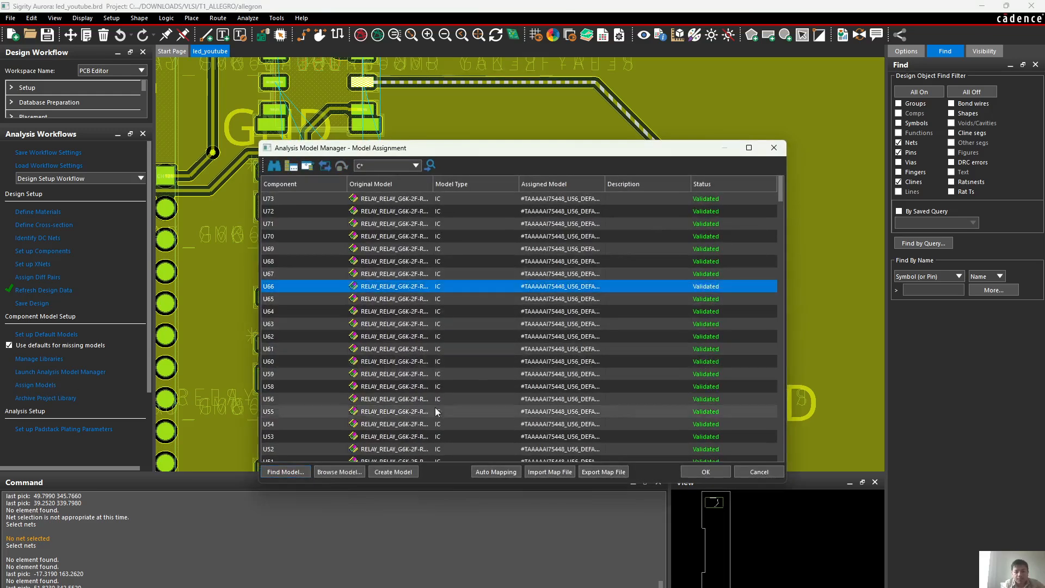
click(400, 472)
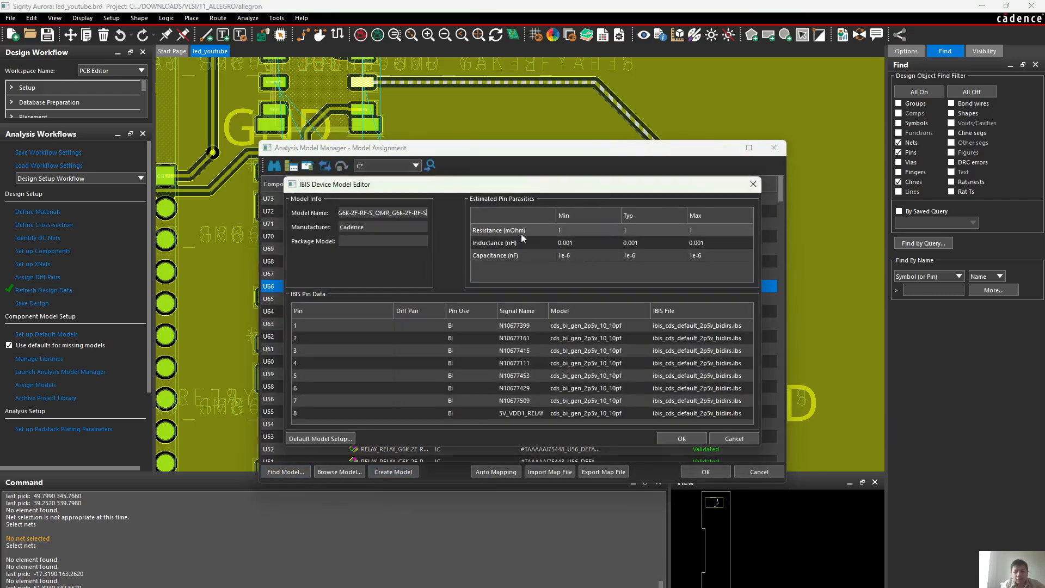
click(753, 185)
click(773, 148)
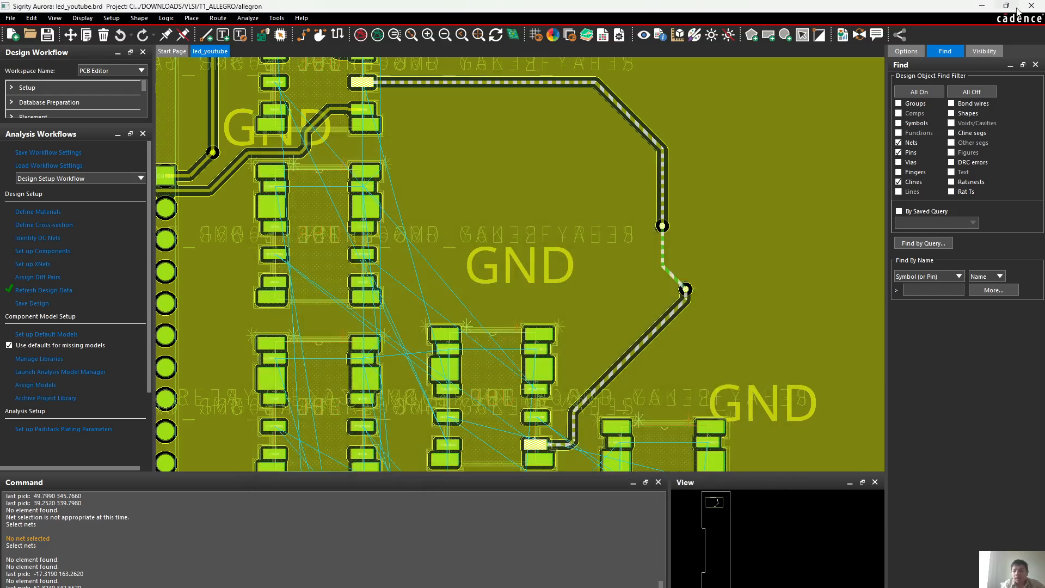
click(980, 6)
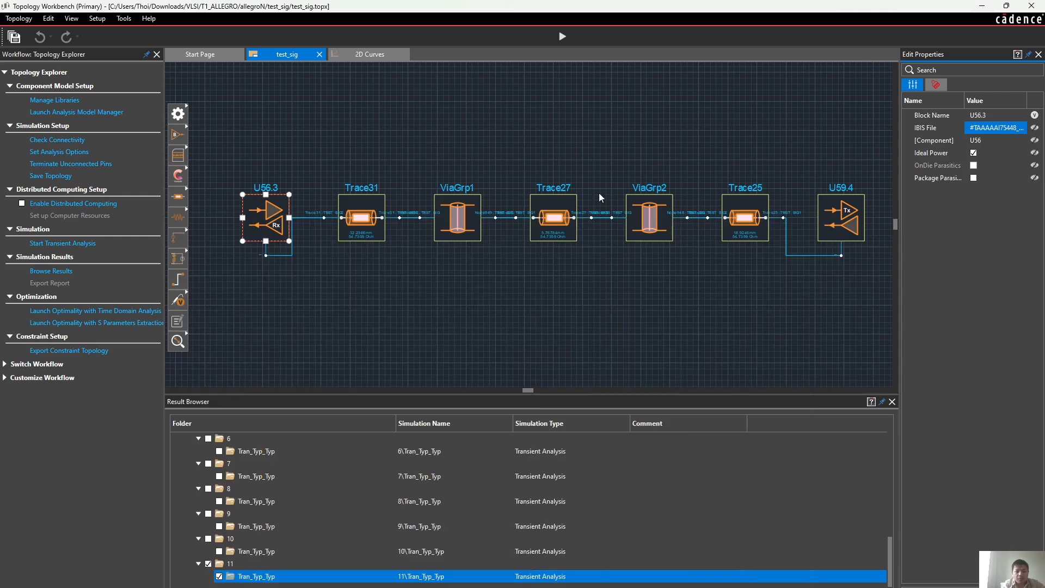
Review the result files saved in the history\2\11\Tran_Typ_Typ folder in File Explorer and return to the topology
click(472, 271)
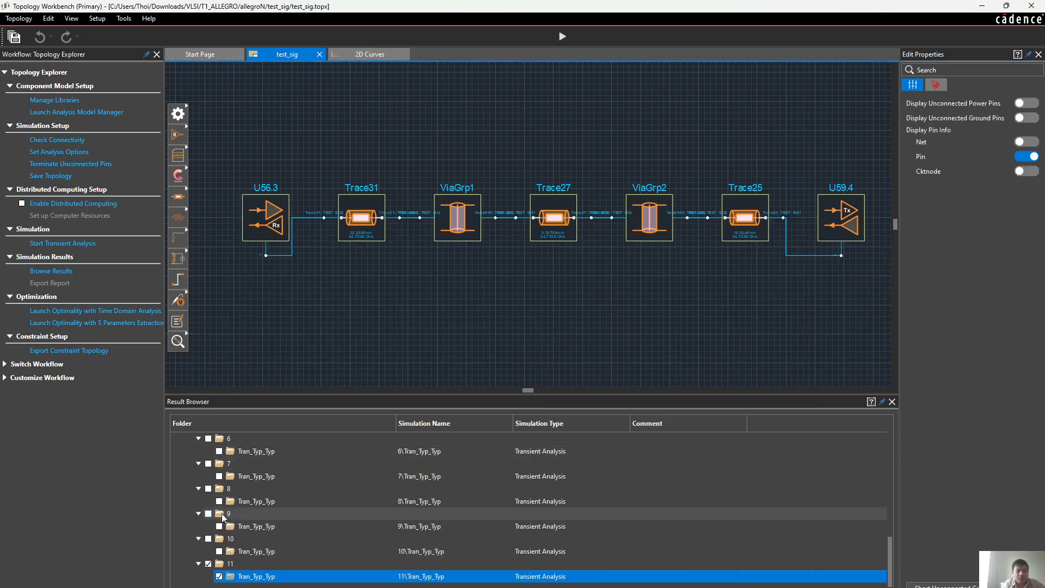
mouse_move(476, 587)
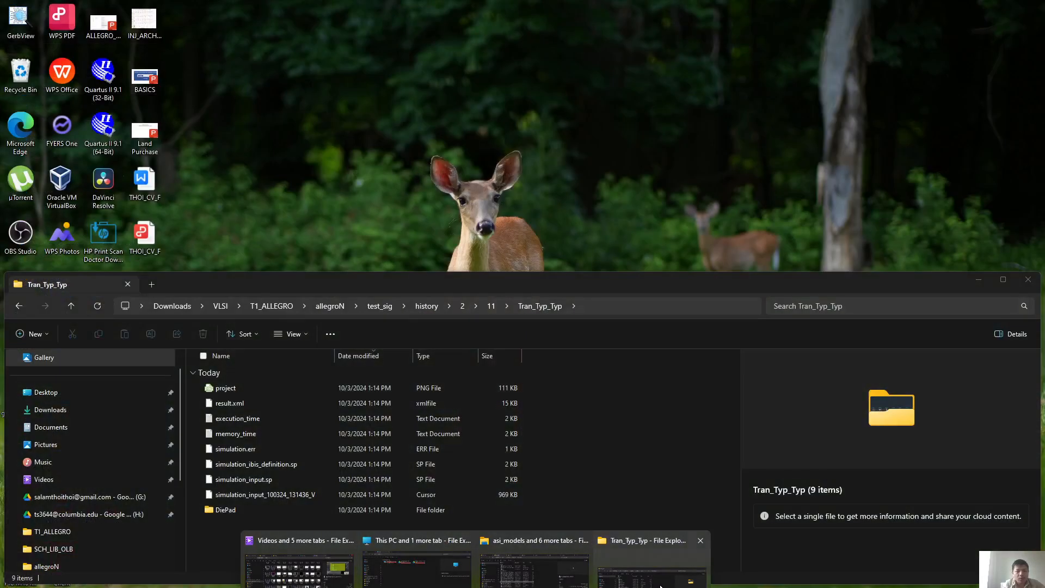
click(659, 586)
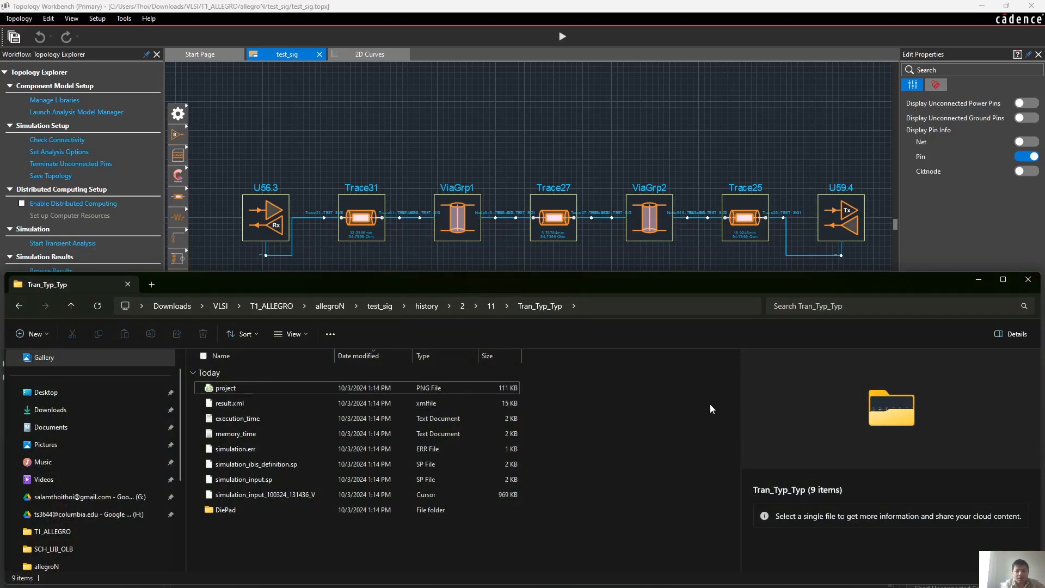
click(978, 278)
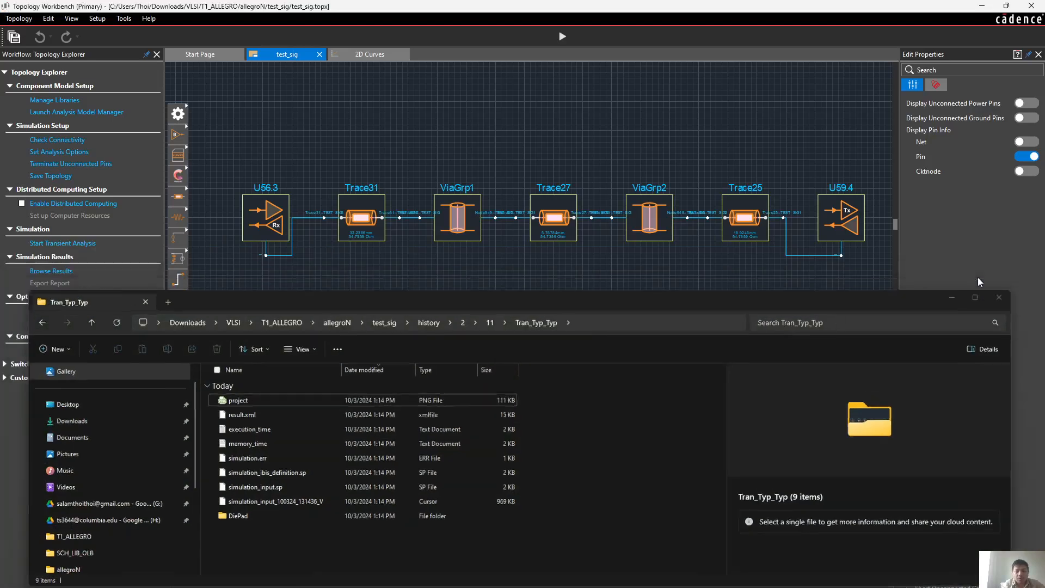
click(219, 576)
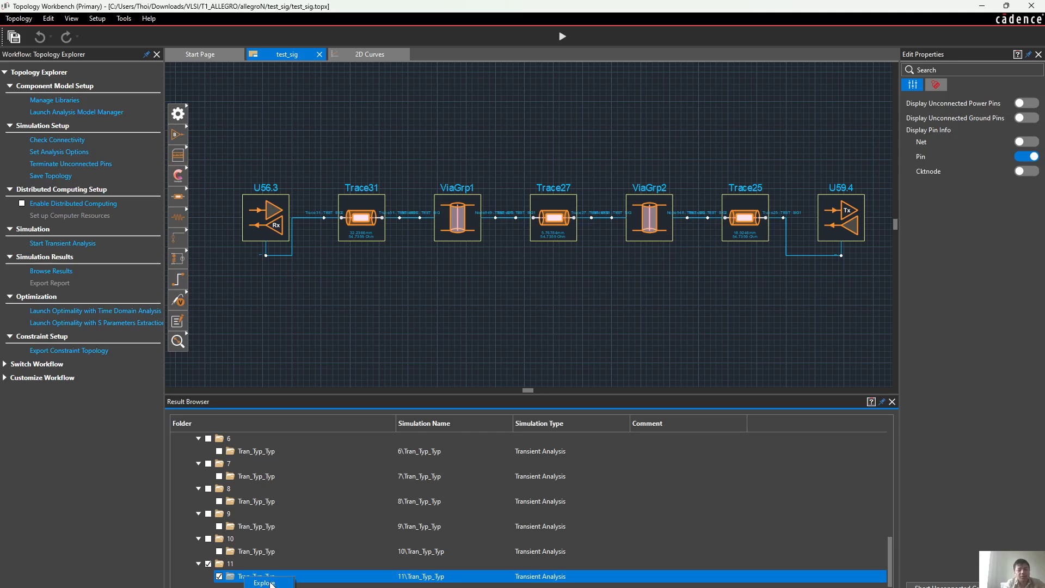
click(402, 343)
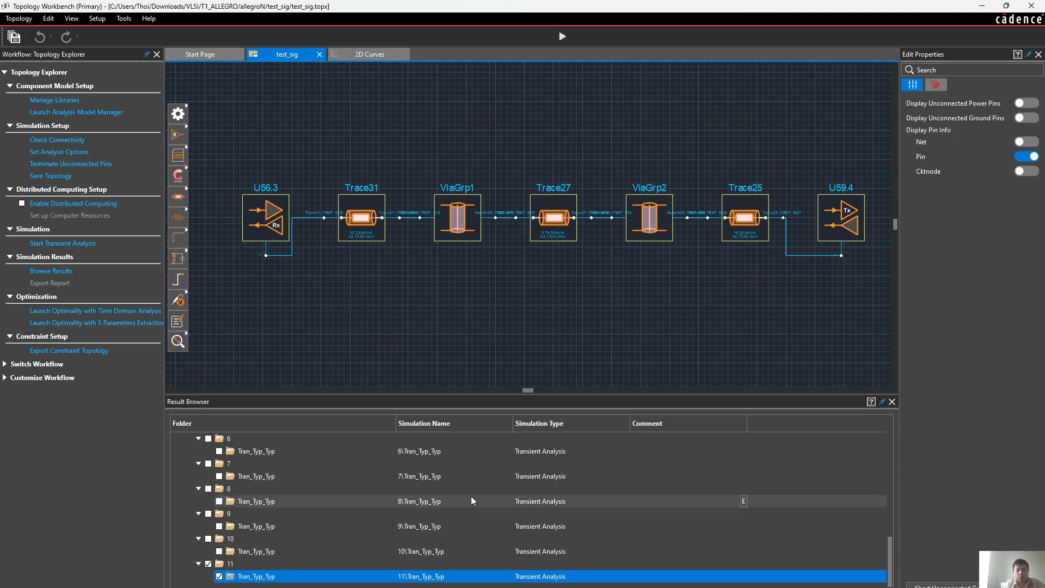
mouse_move(475, 587)
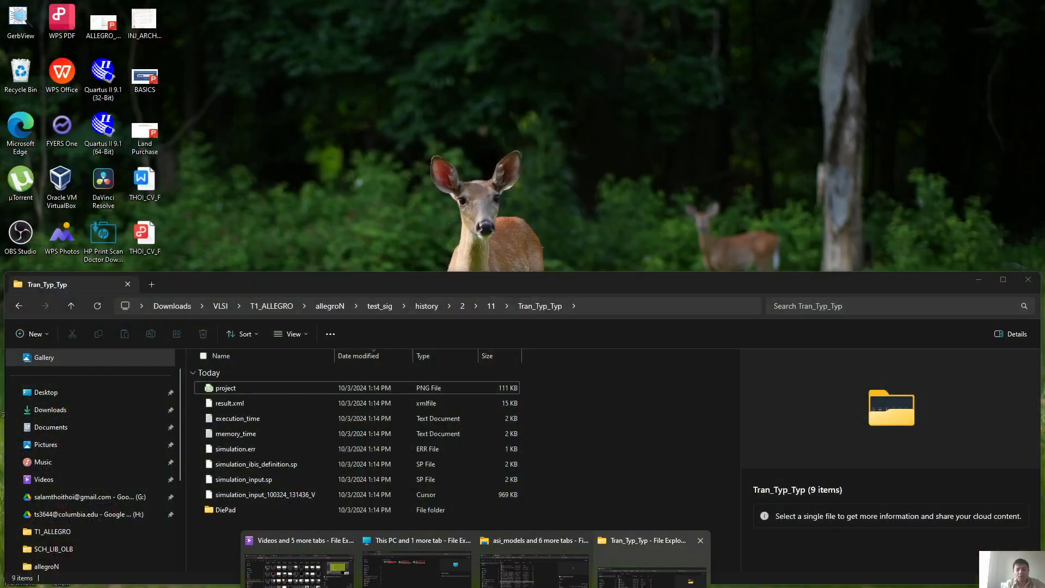
click(652, 566)
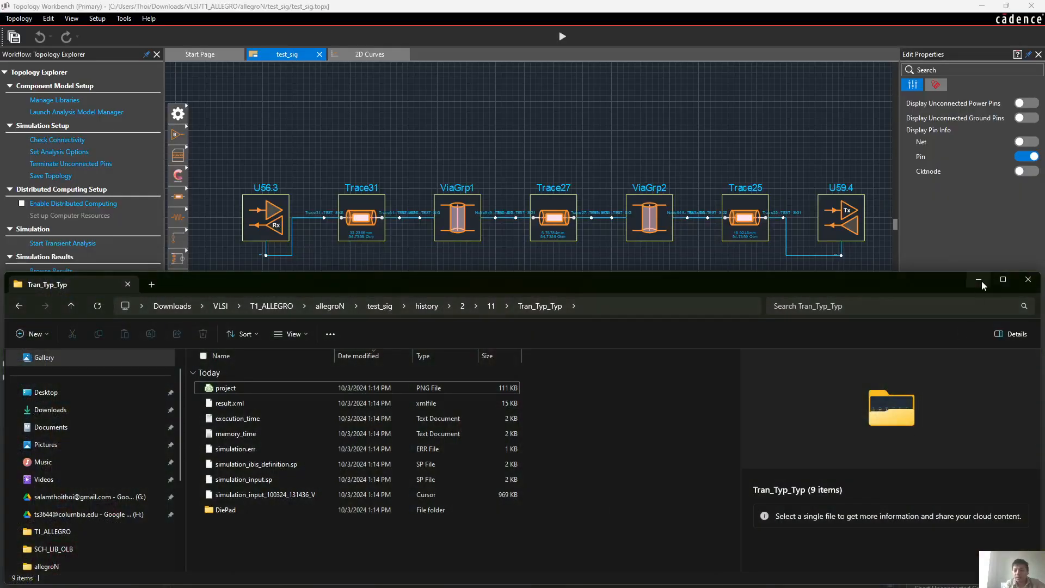
click(979, 281)
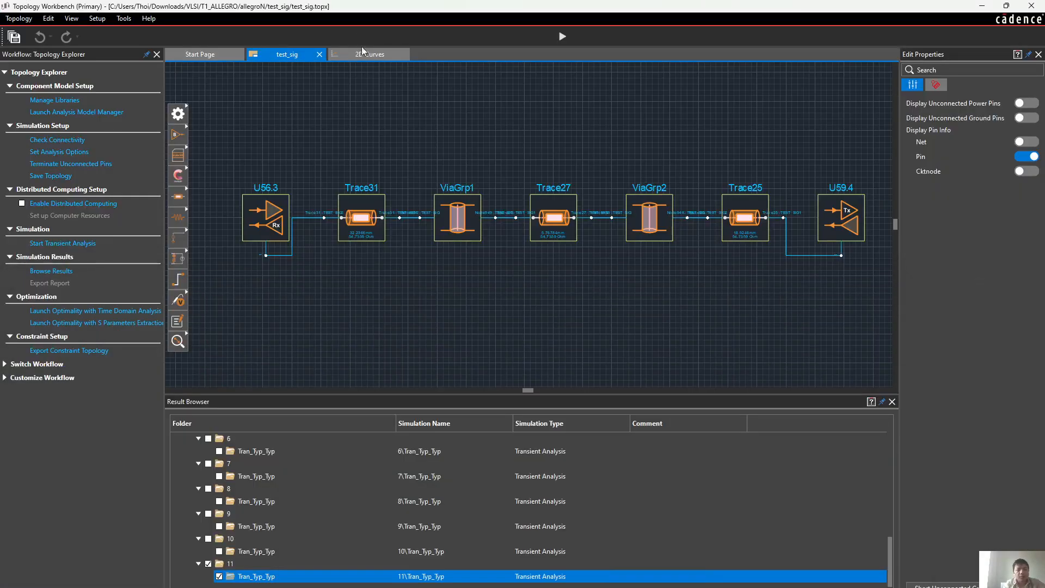
Display the plotted Tx and Rx signals in 2D Curves as an eye diagram, first together with the waveform and finally alone
click(364, 52)
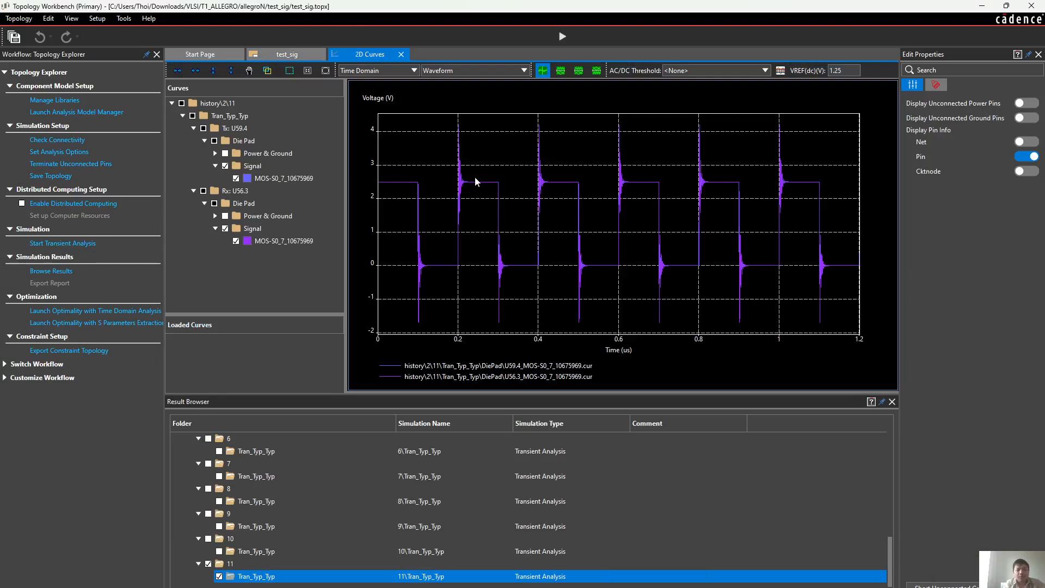
click(584, 71)
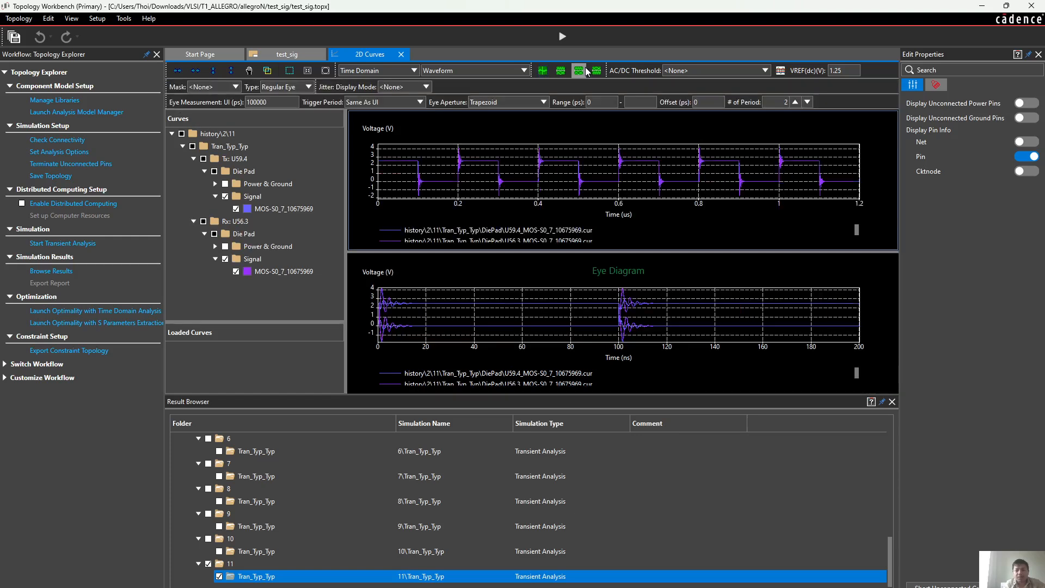
click(561, 70)
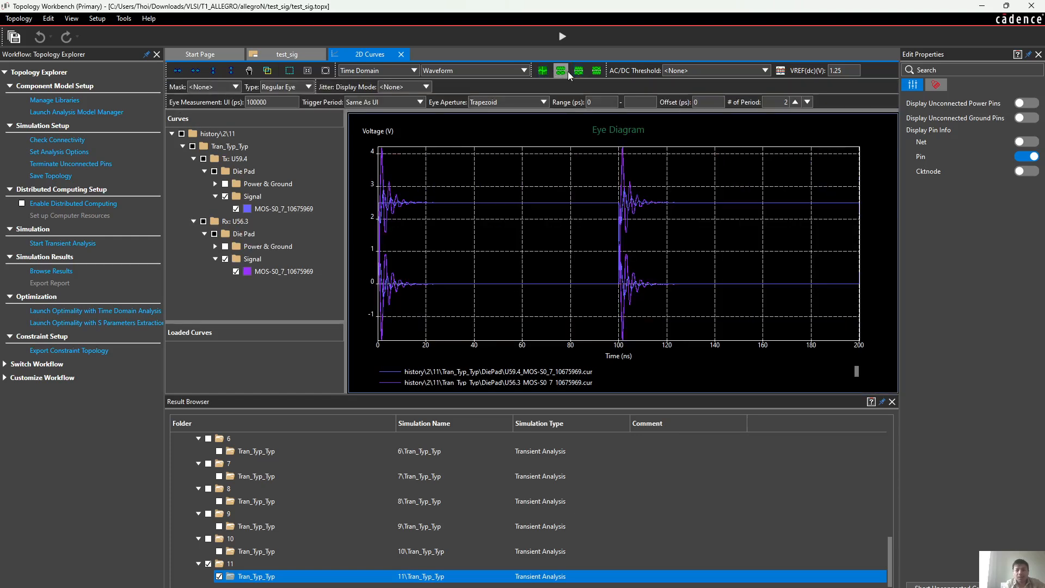
Display the waveform together with the eye diagram and load the Tran_Typ_Typ transient results of simulation 10 into the curves
click(580, 71)
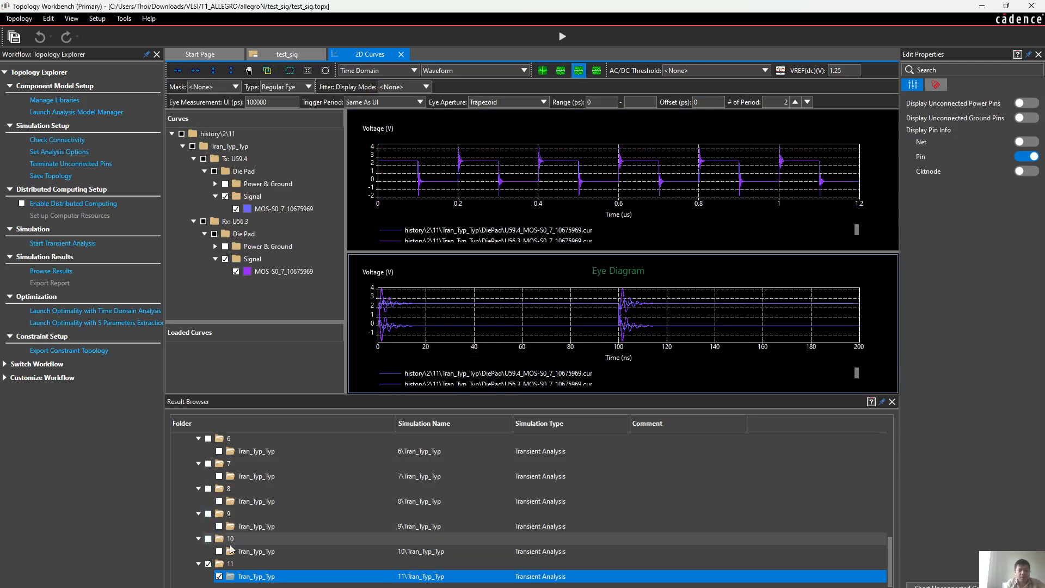
double_click(230, 544)
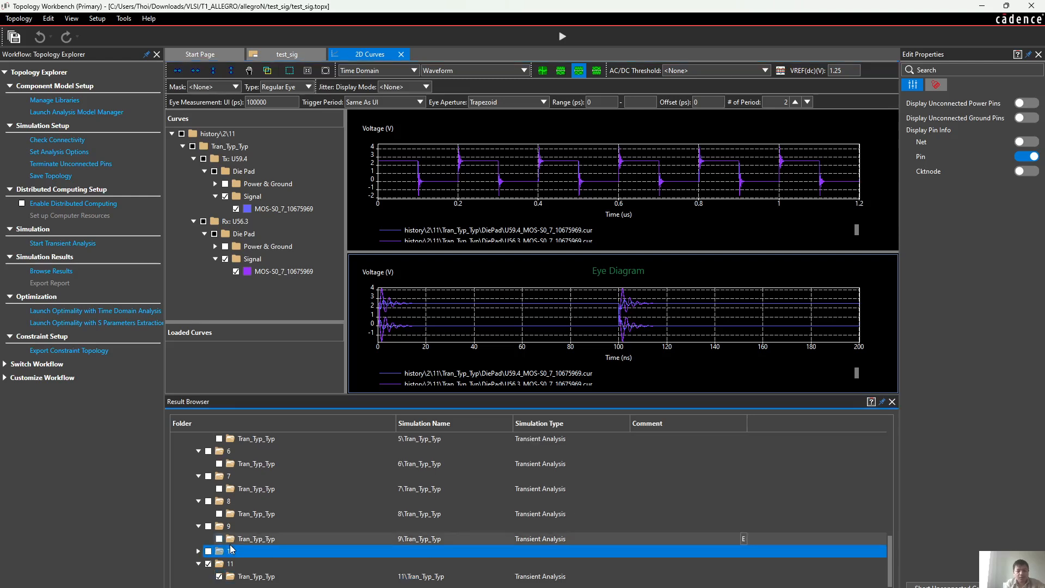
click(209, 551)
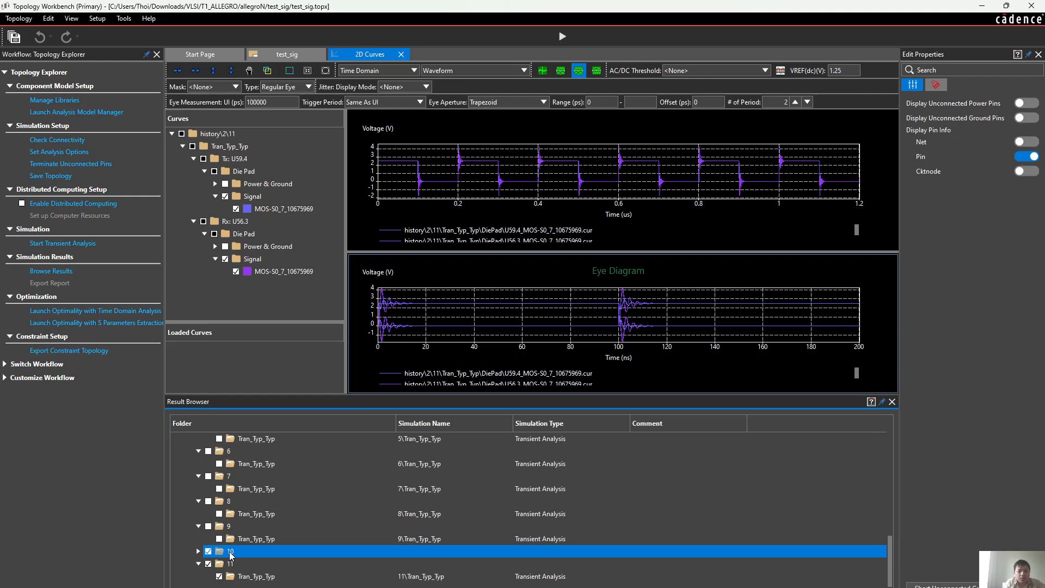
double_click(230, 553)
right_click(231, 552)
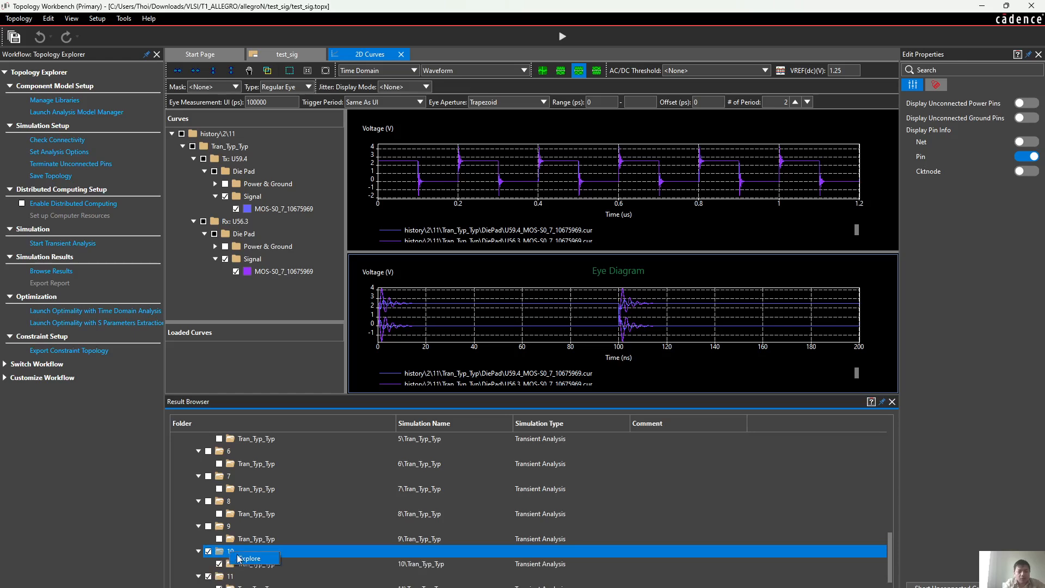
click(297, 565)
double_click(268, 561)
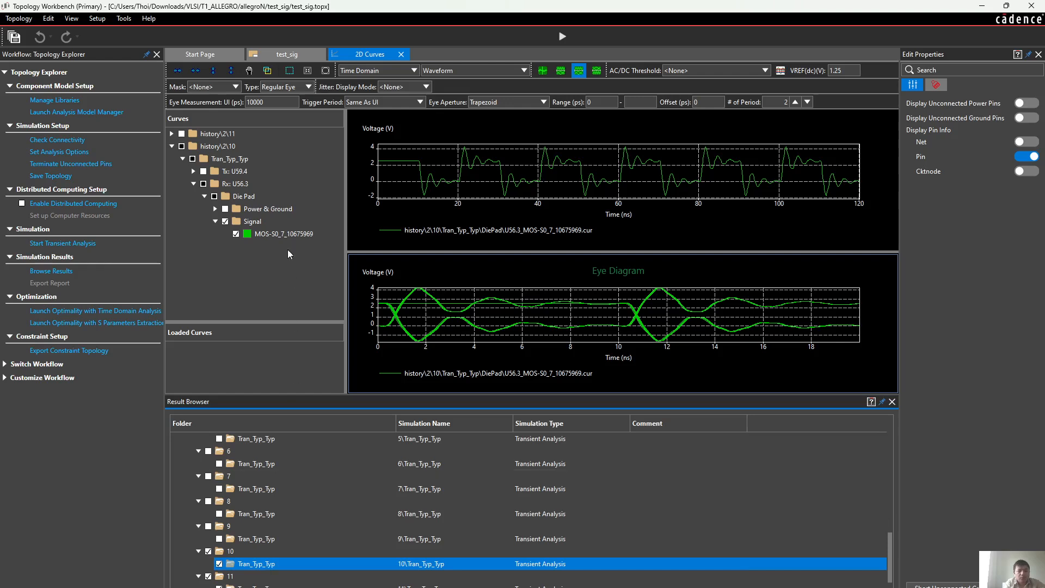
Overlay simulation 11's Rx U56.3 die-pad signal MOS-S0_7_10675969 on the plotted simulation 10 Rx curve
click(172, 133)
click(182, 146)
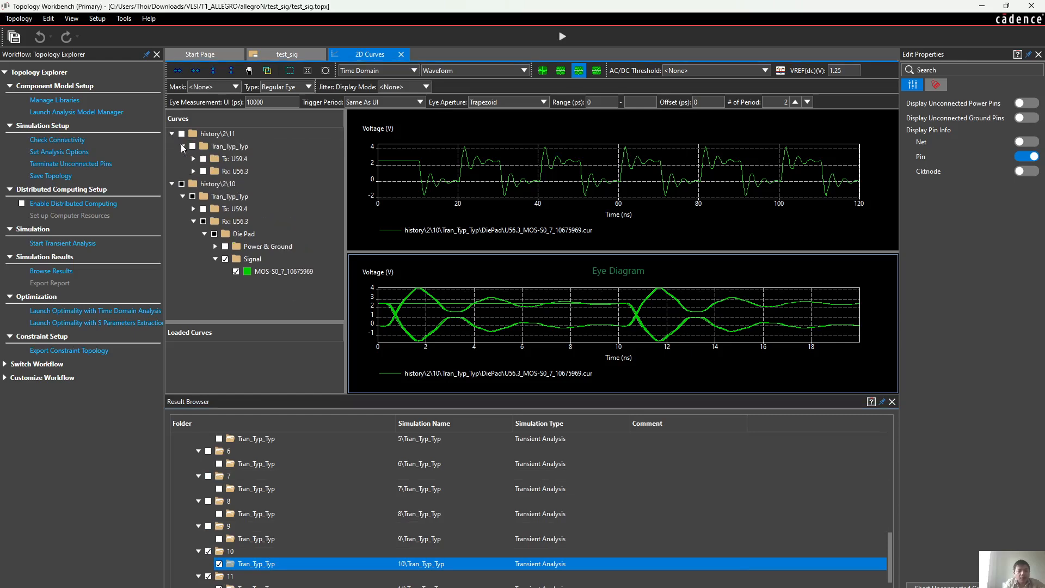
click(193, 171)
click(205, 183)
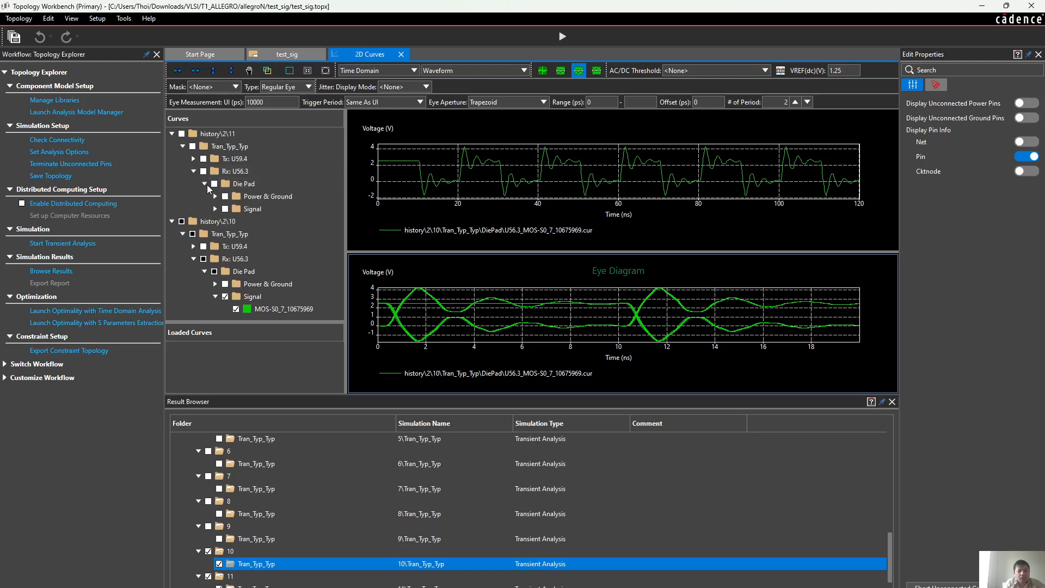
click(215, 209)
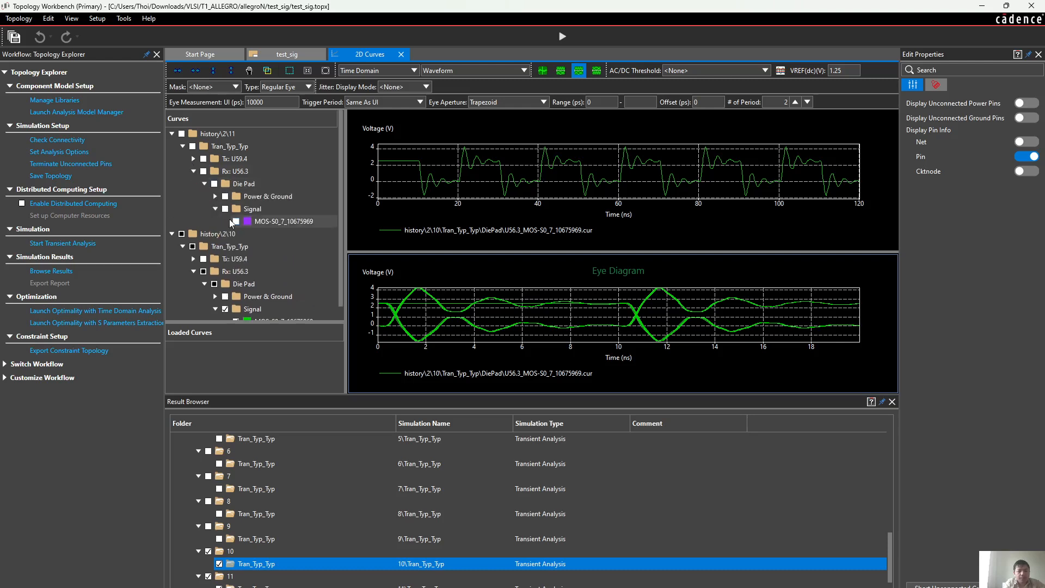
click(235, 221)
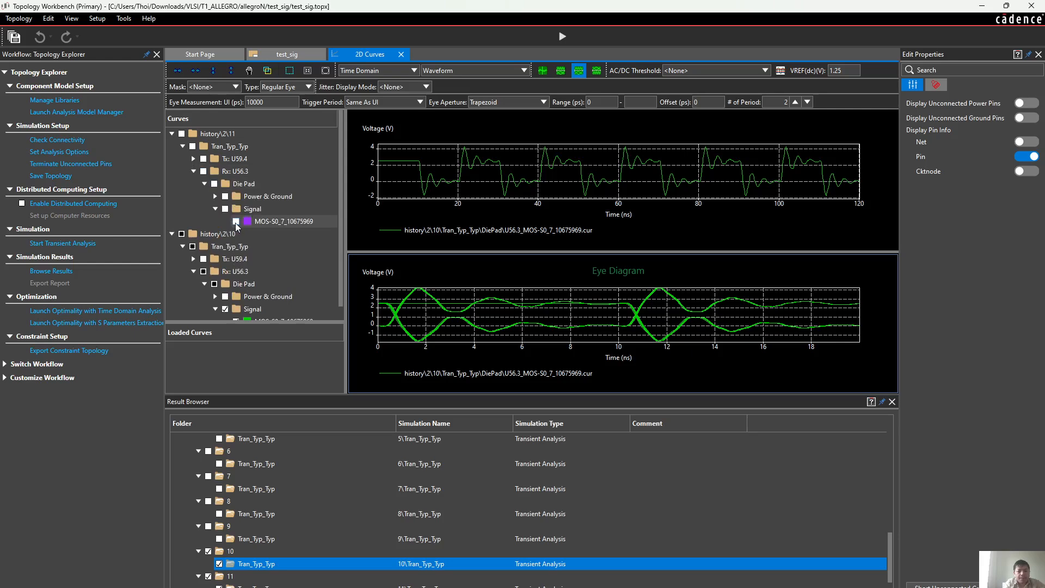
click(236, 221)
click(236, 221)
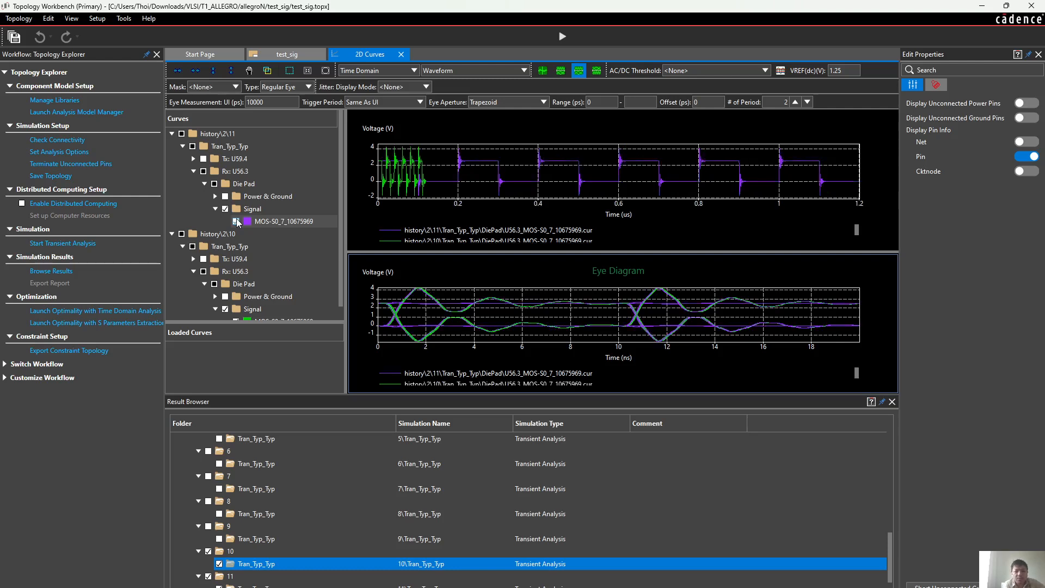
Hide simulation 10's Rx U56.3 signal and display the remaining simulation 11 curve as a waveform only
scroll(231, 308, down, 1)
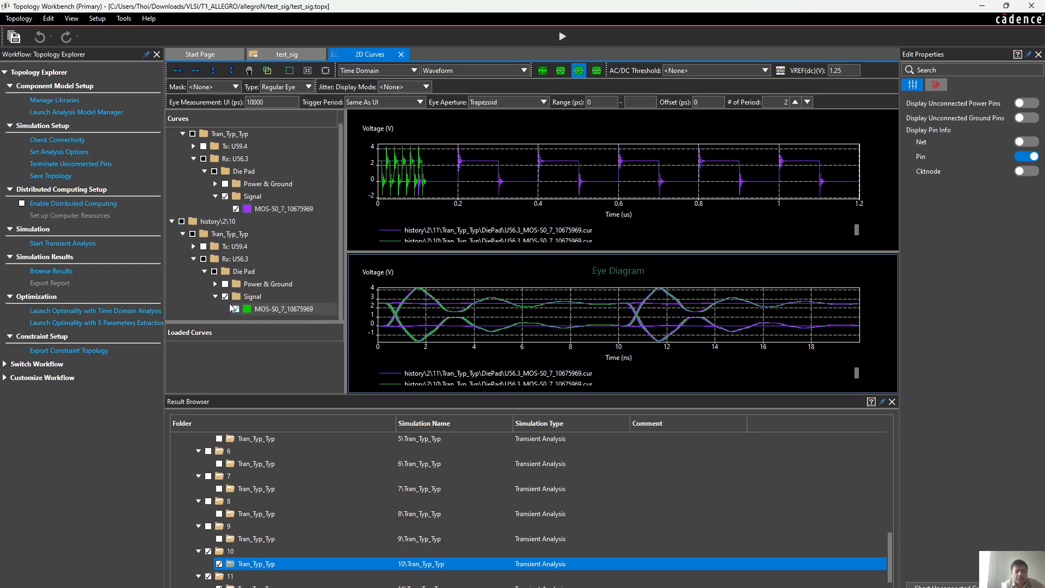
click(235, 309)
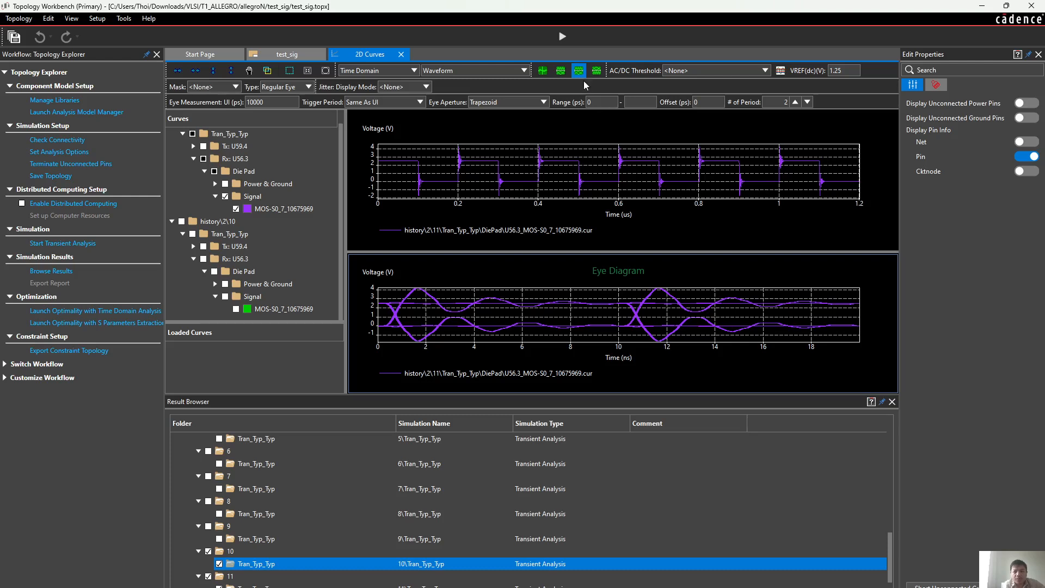
click(543, 70)
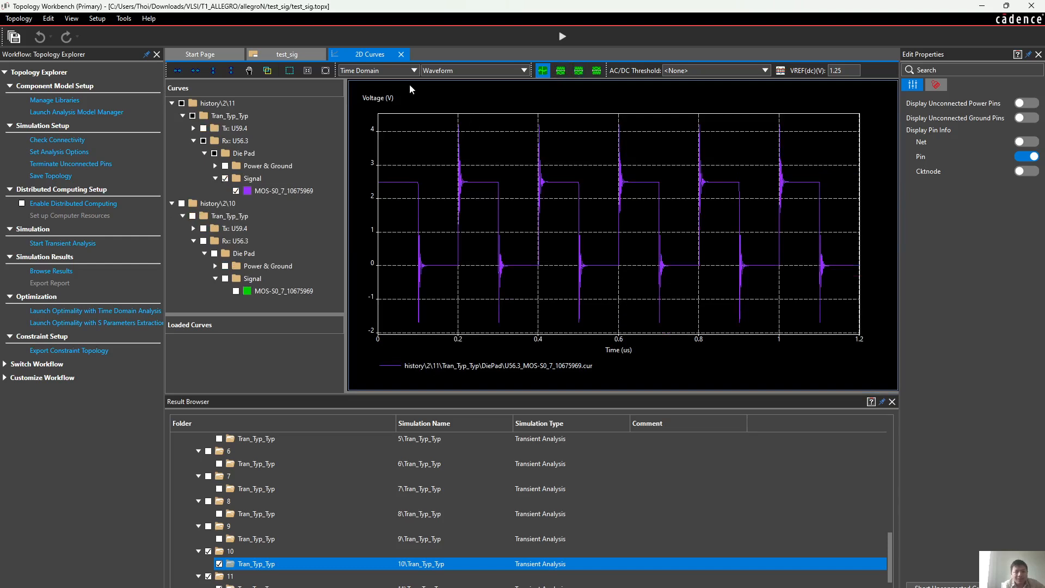
Add a Voltage difference measurement with horizontal and vertical lines at the Rx waveform's rising edge near 200 ns
click(288, 72)
drag(447, 149, 476, 303)
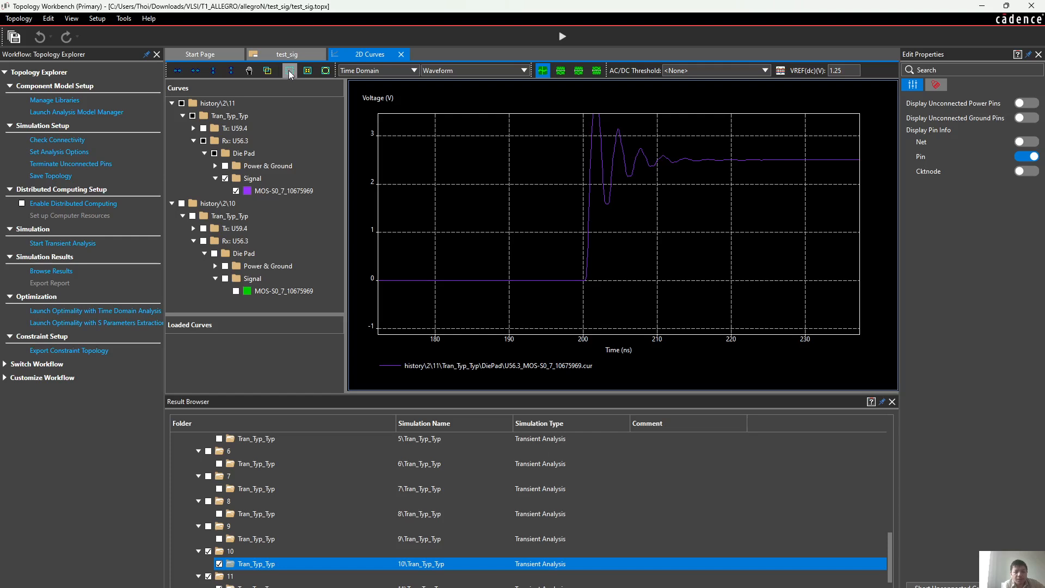
click(327, 71)
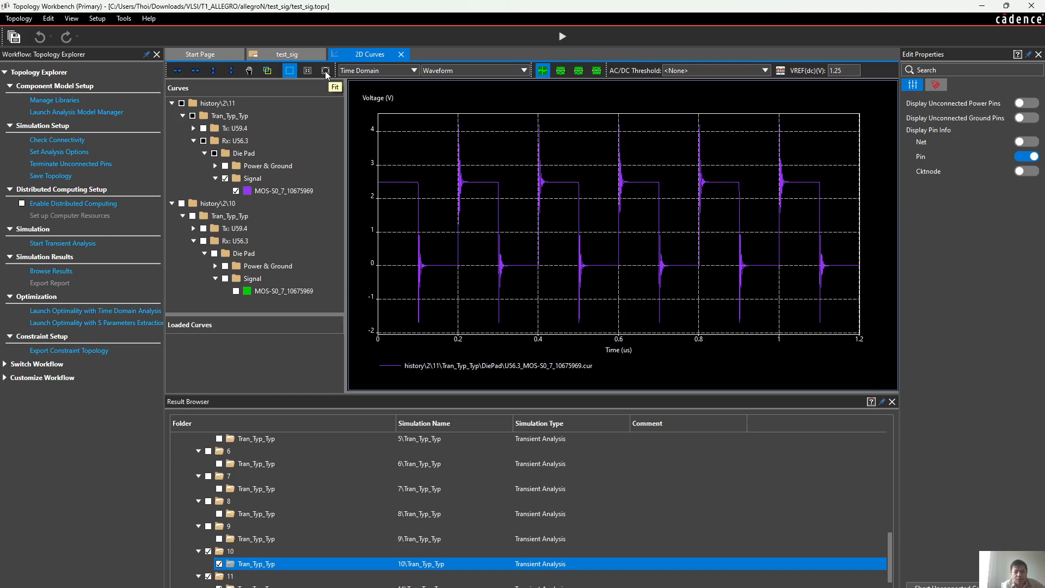
drag(445, 157, 471, 298)
mouse_move(535, 280)
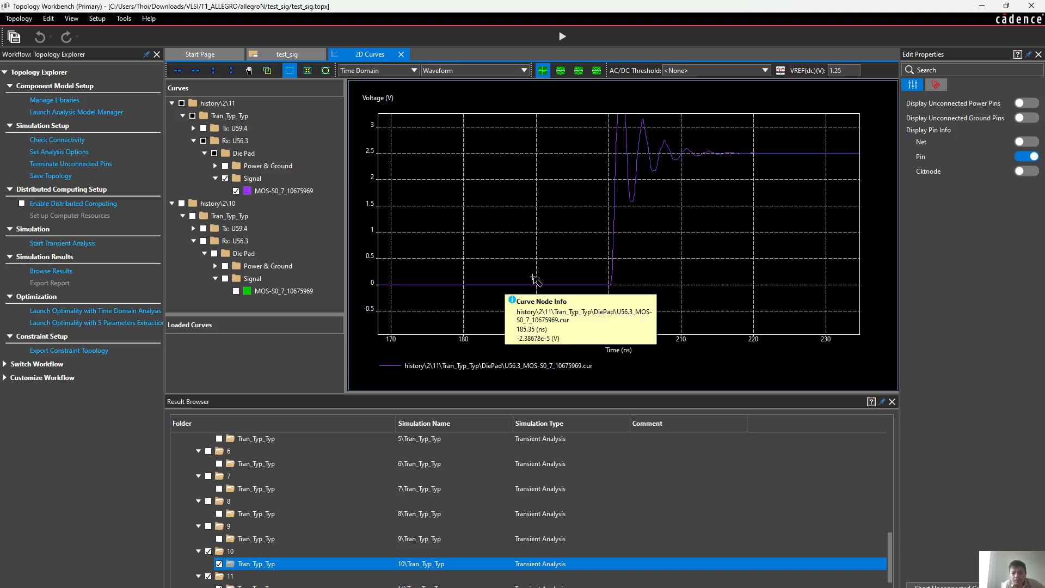
right_click(508, 199)
mouse_move(539, 209)
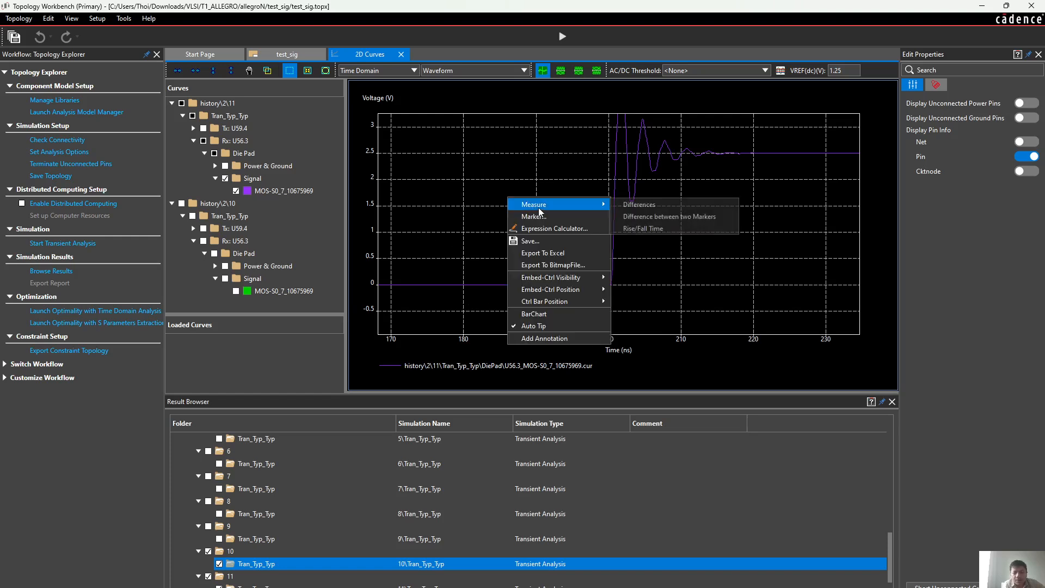
click(636, 205)
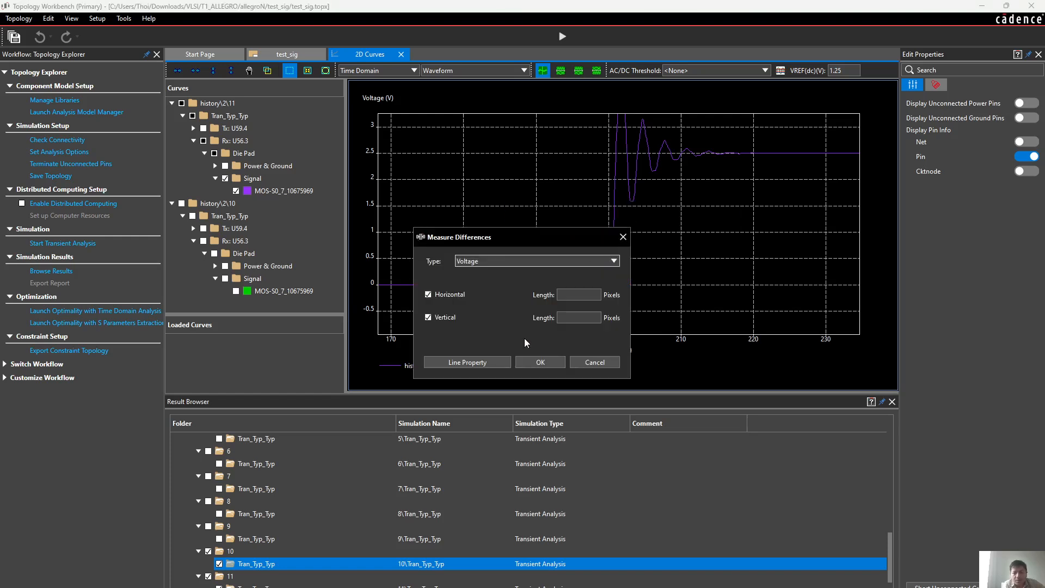
click(540, 362)
mouse_move(601, 280)
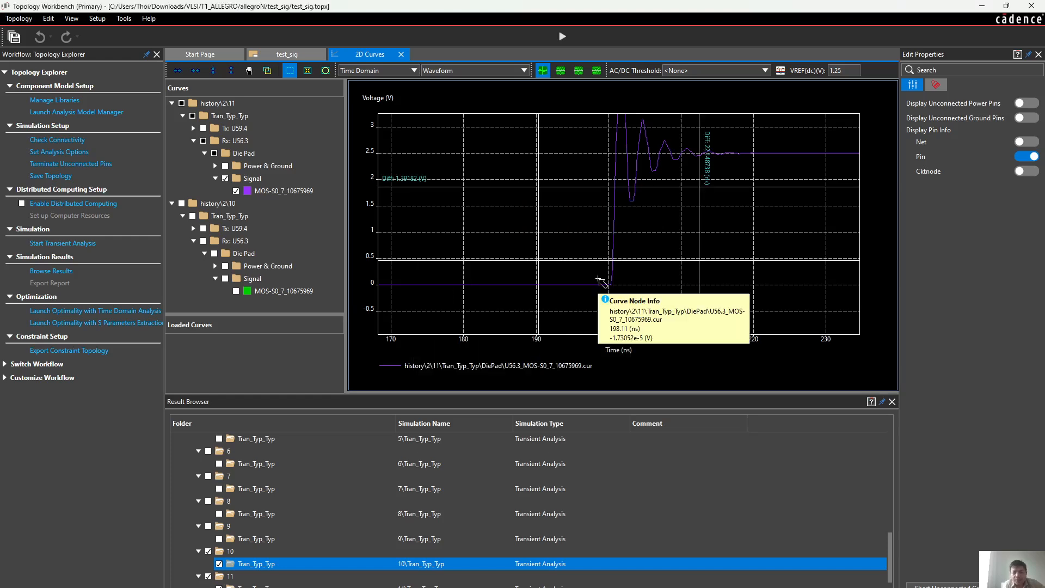
Place the two vertical measurement lines around the rising edge, at about 200.6 ns and 200.9 ns
drag(538, 213, 613, 230)
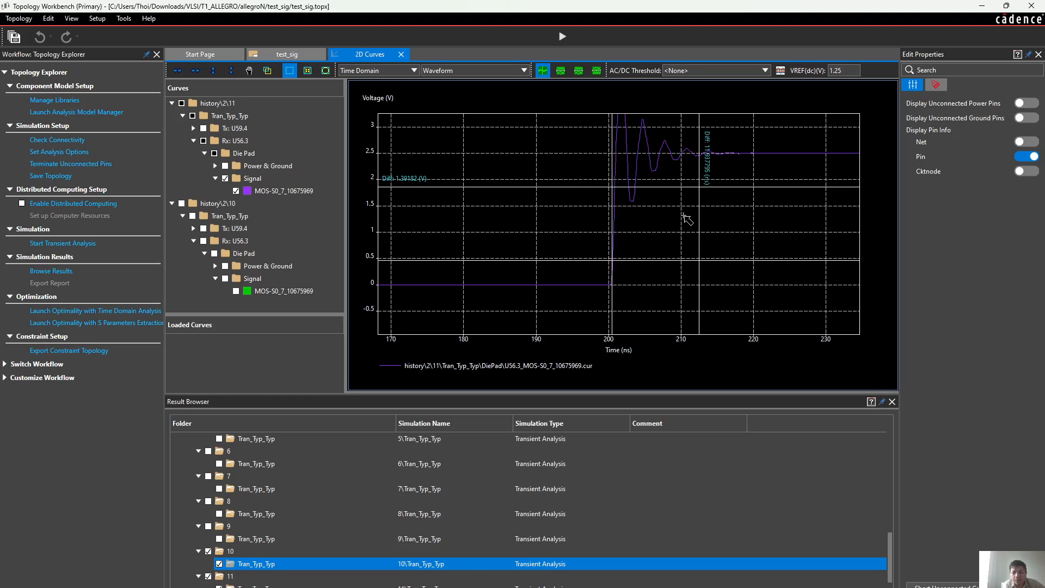
drag(699, 220, 616, 207)
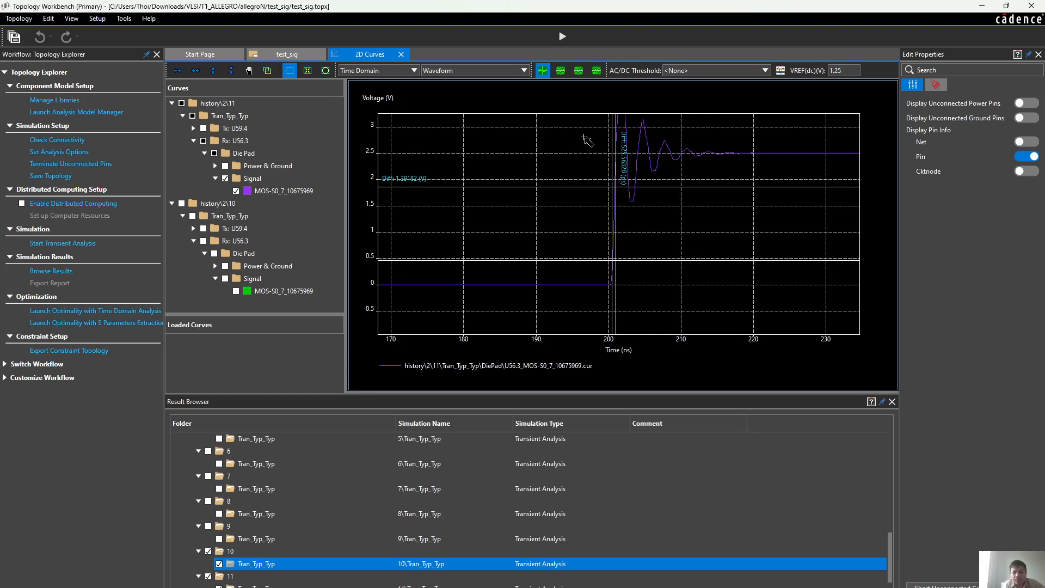
drag(583, 136, 637, 301)
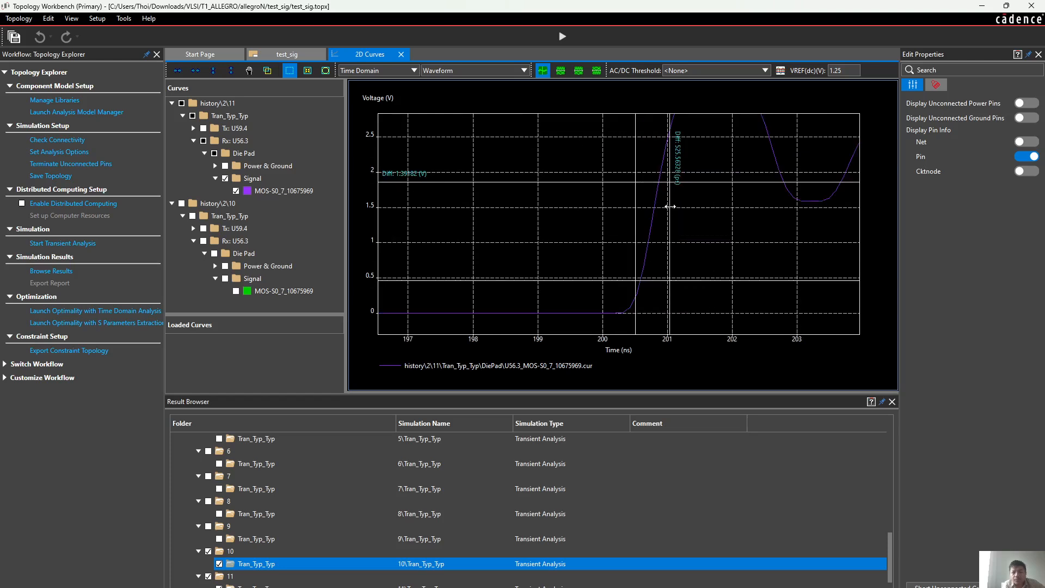
drag(669, 206, 662, 214)
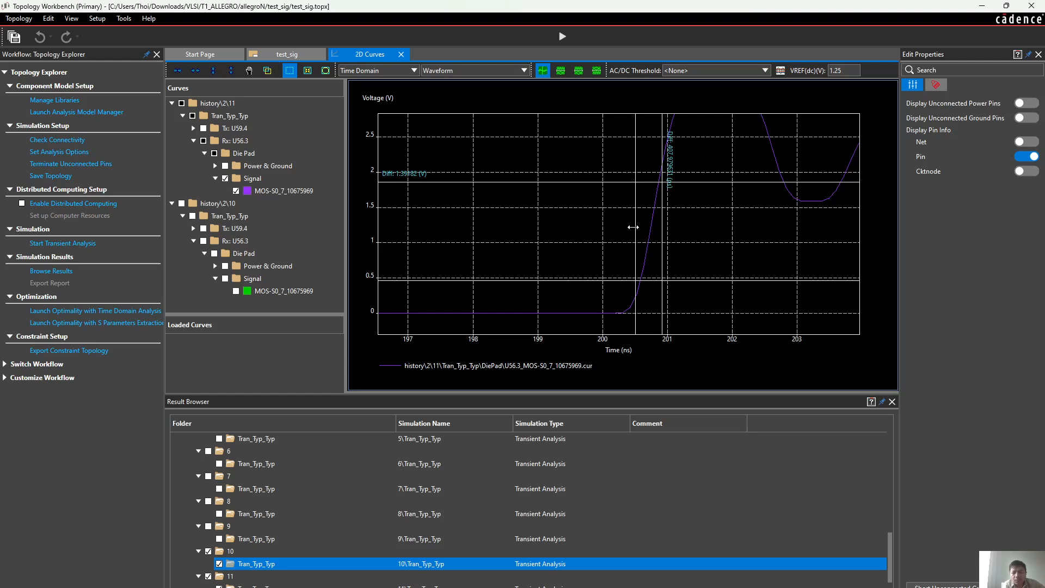
drag(633, 227, 636, 228)
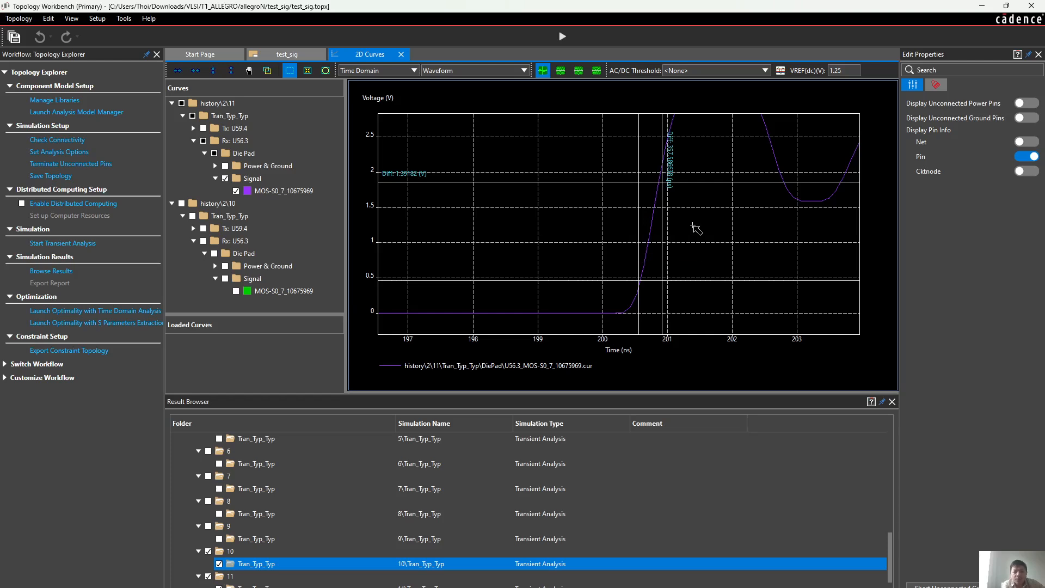
Measure the rise and fall times of simulation 11's Rx U56.3 curve between 10% and 90%, with nominal voltages -0.257672 and 2.54216 V
right_click(551, 200)
mouse_move(576, 207)
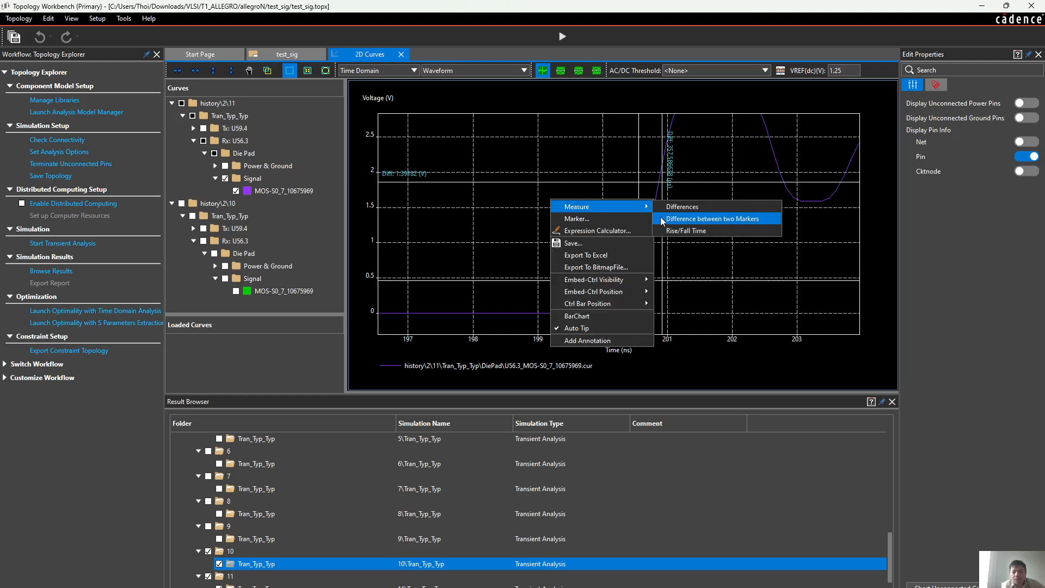
click(679, 230)
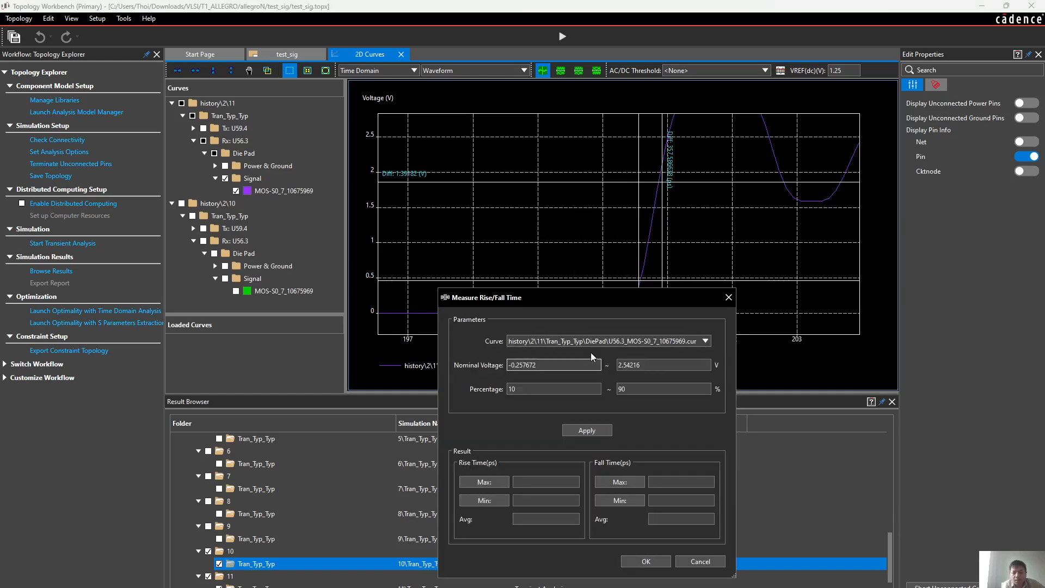
click(629, 341)
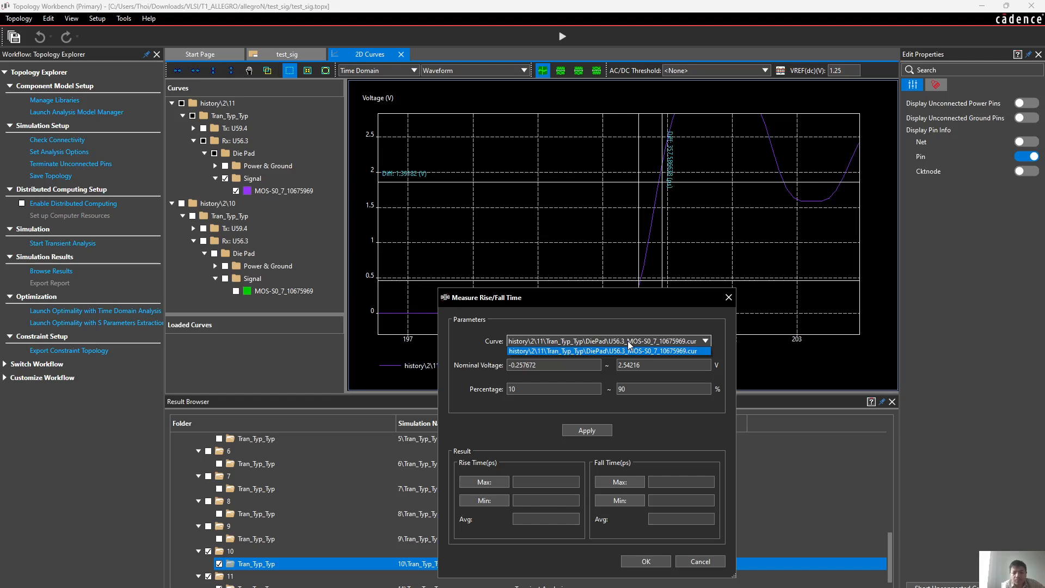
click(628, 341)
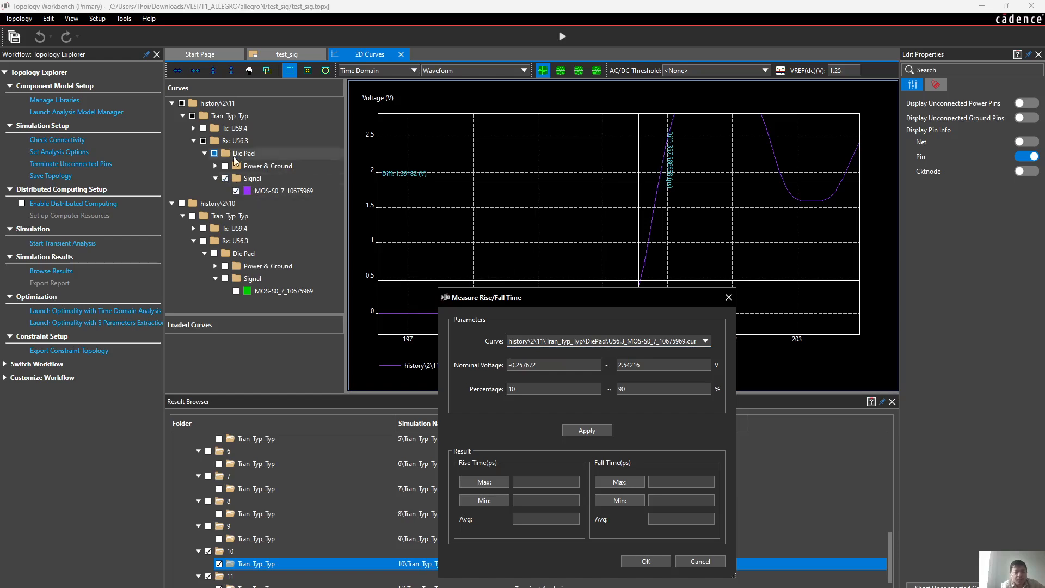
click(288, 55)
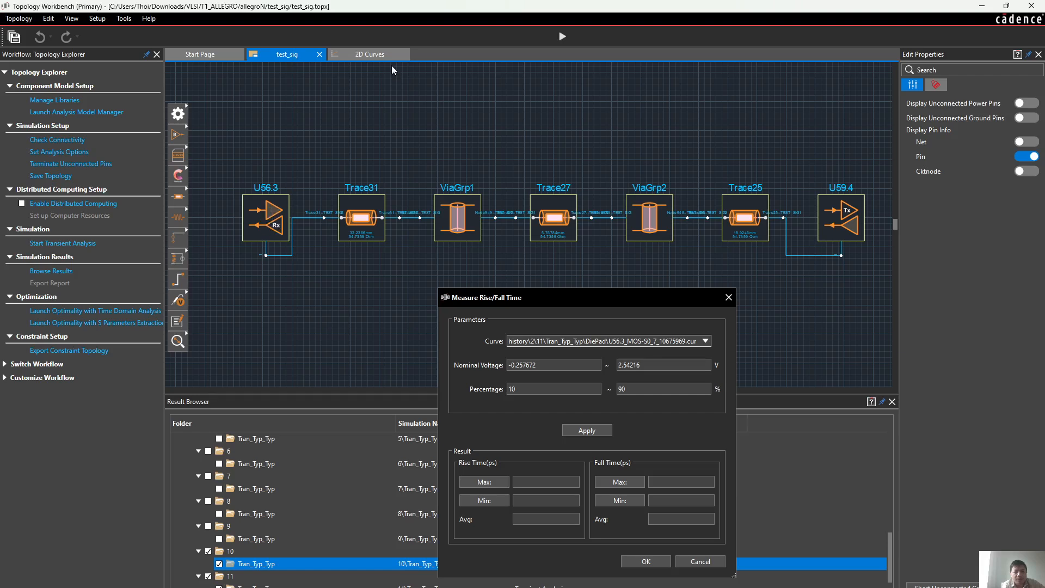
click(364, 55)
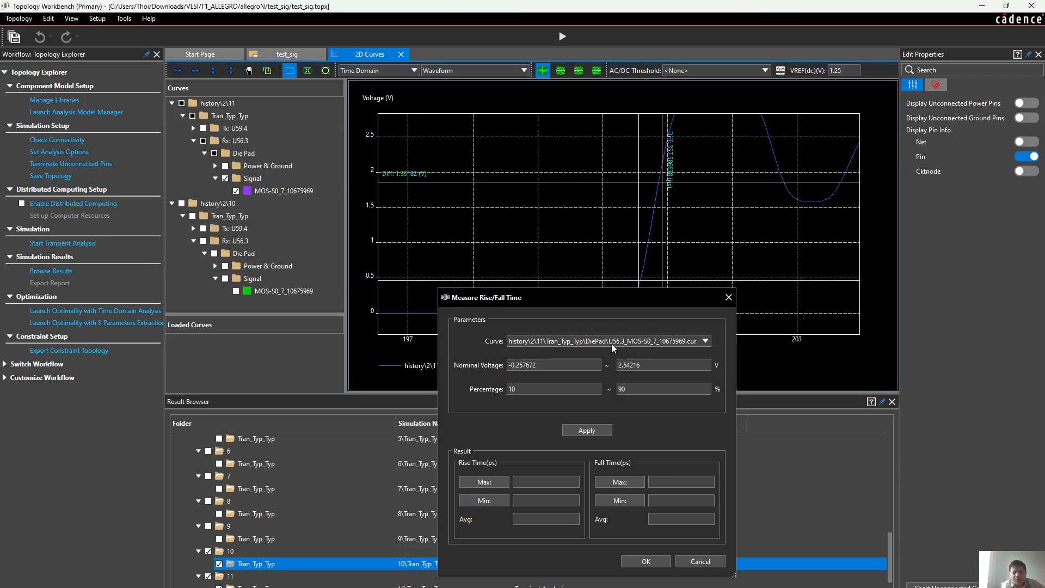
click(586, 429)
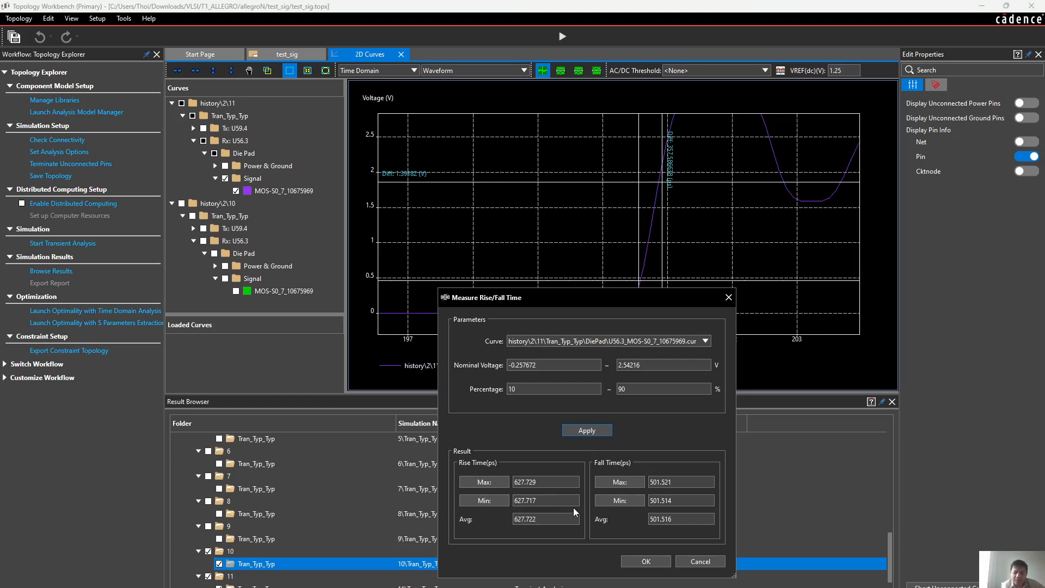
click(705, 341)
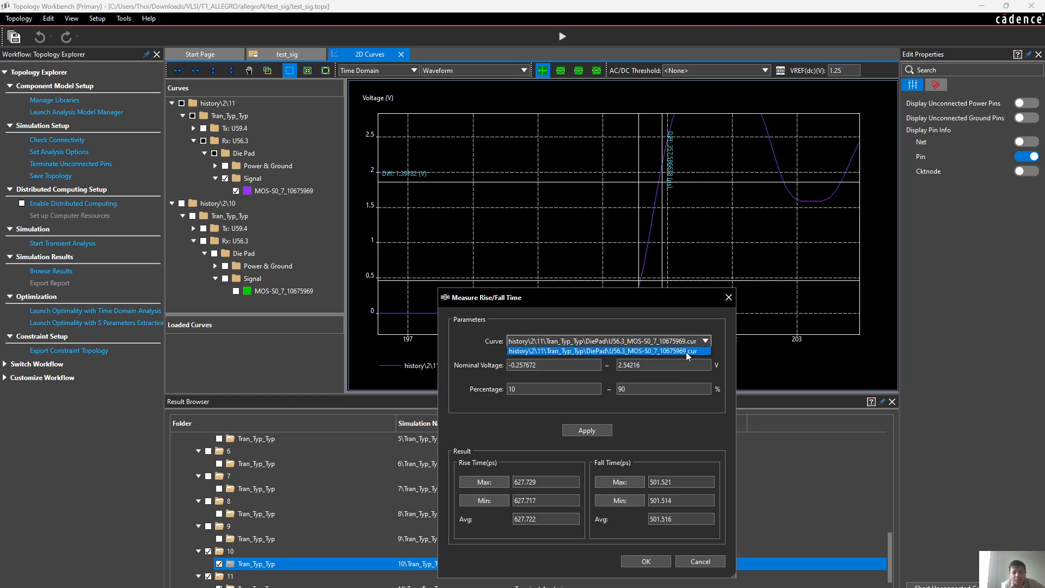
click(689, 352)
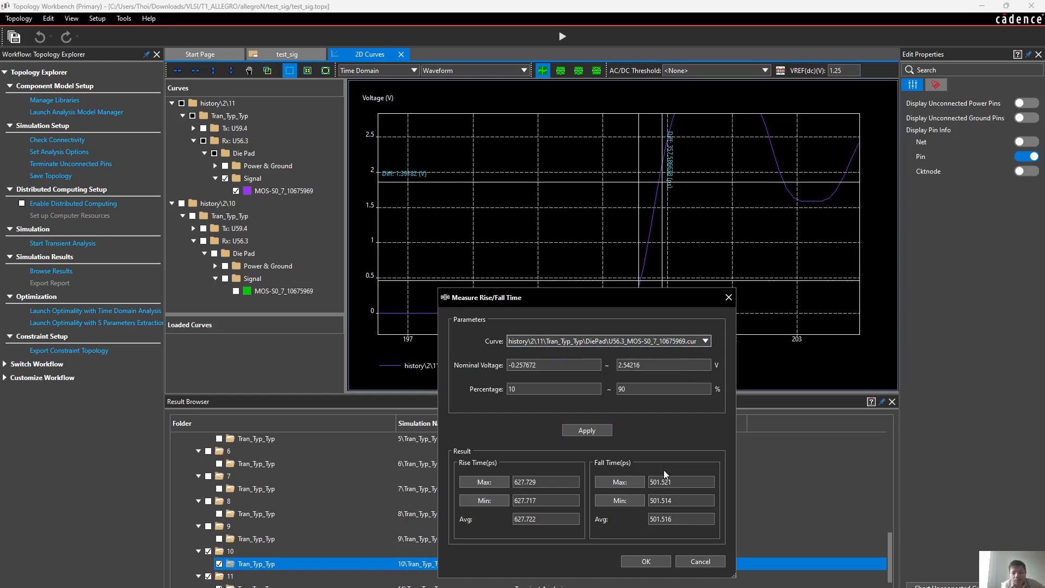
click(628, 568)
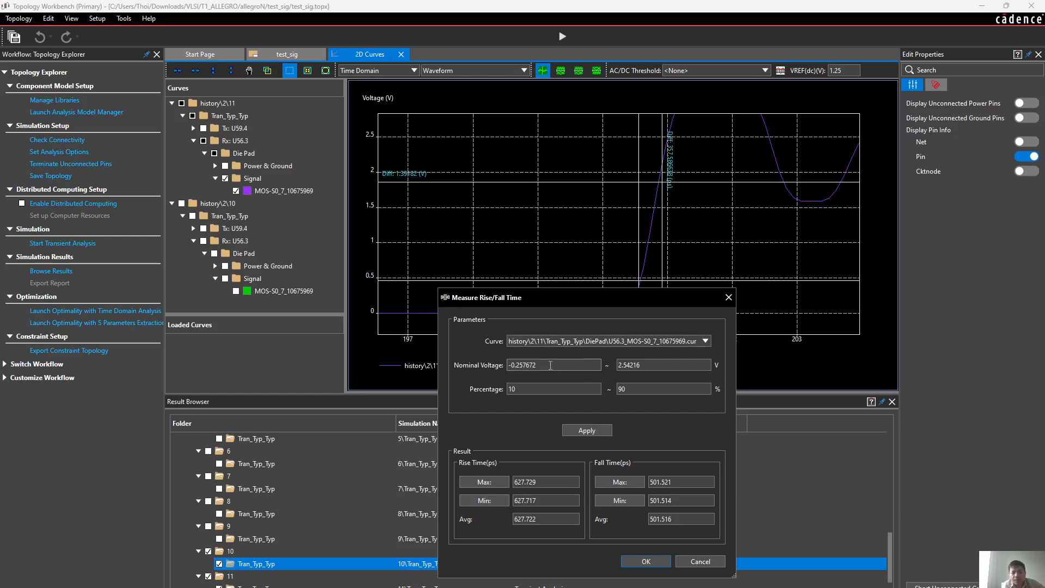
Close the rise/fall time measurement and run the transient analysis again
drag(599, 297, 742, 303)
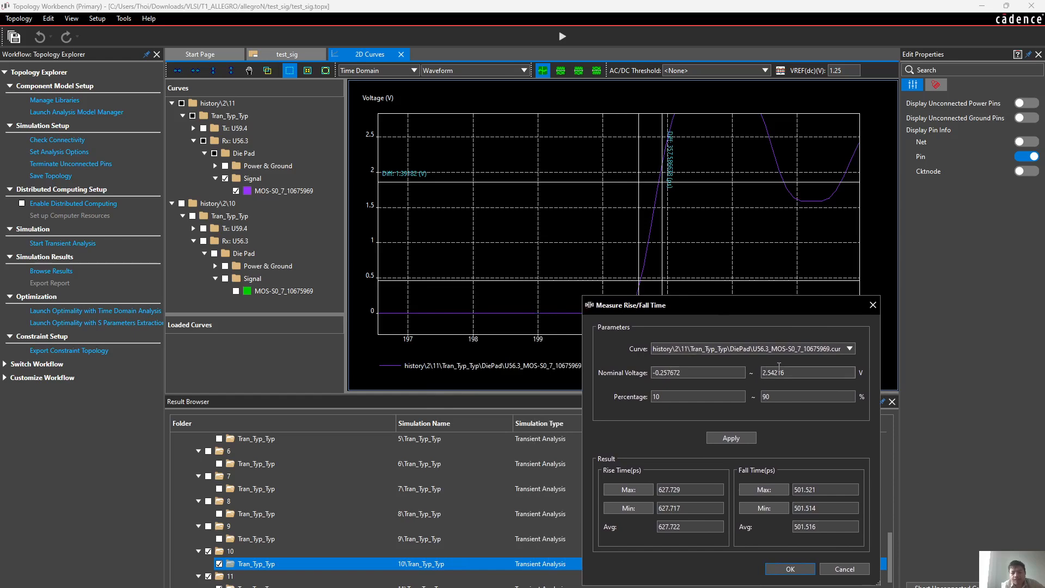
click(797, 371)
drag(809, 305, 743, 269)
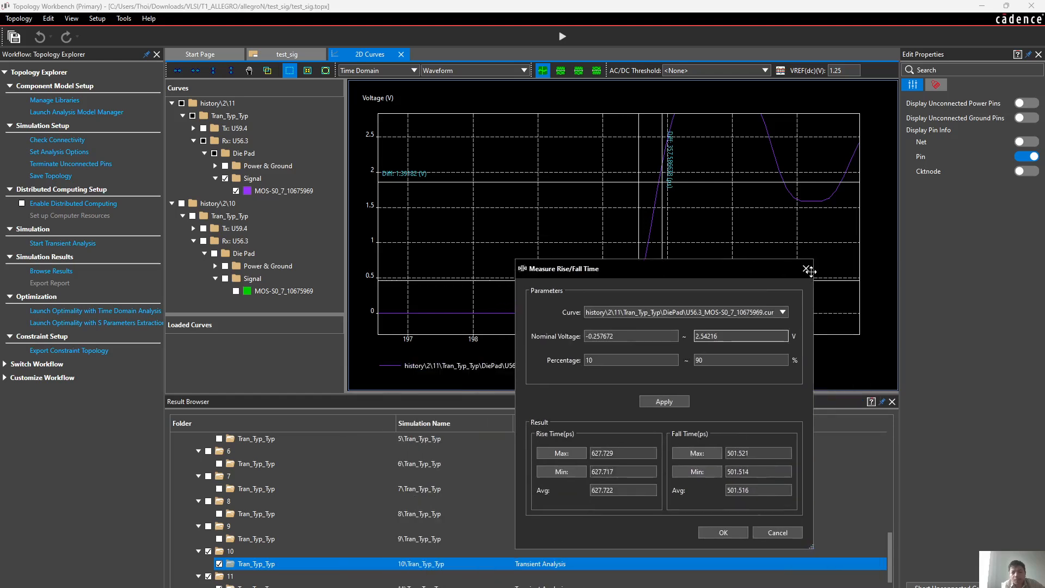
click(806, 269)
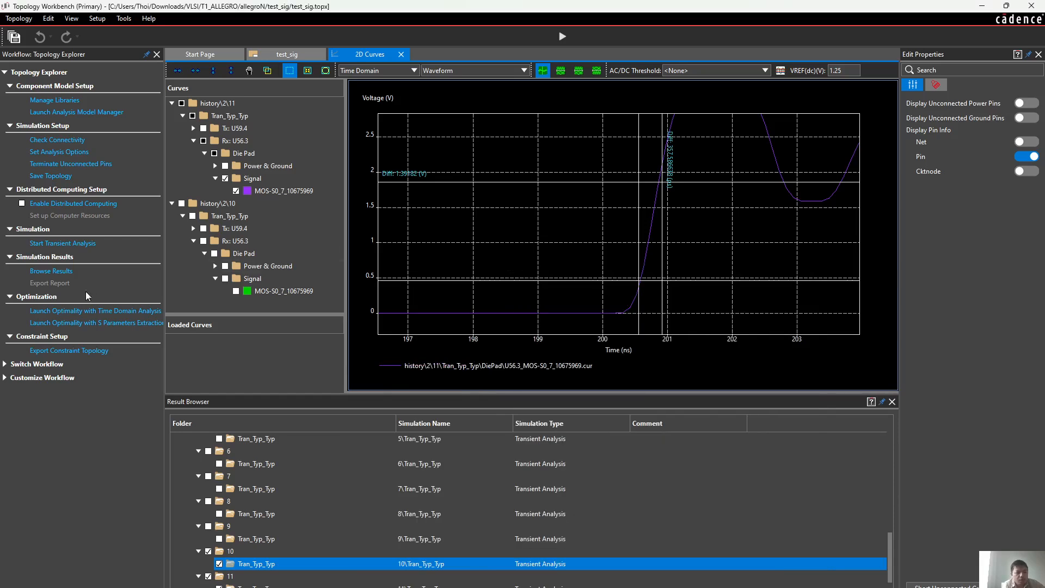
click(75, 244)
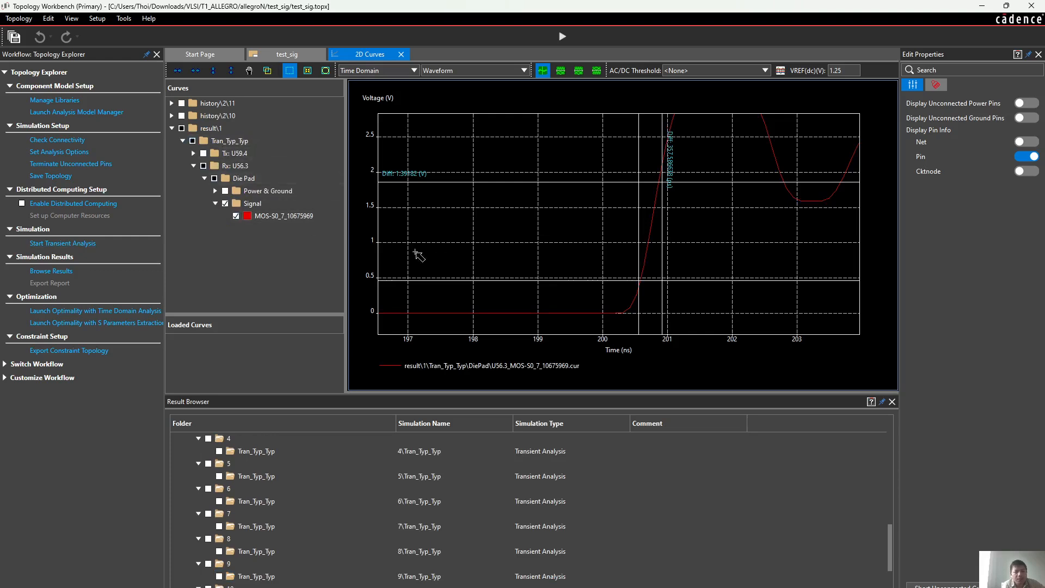
Measure the rise and fall times of simulation 11's Rx U56.3 curve between 10% and 90%, with nominal voltages 0.1 and 2.16 V
right_click(541, 222)
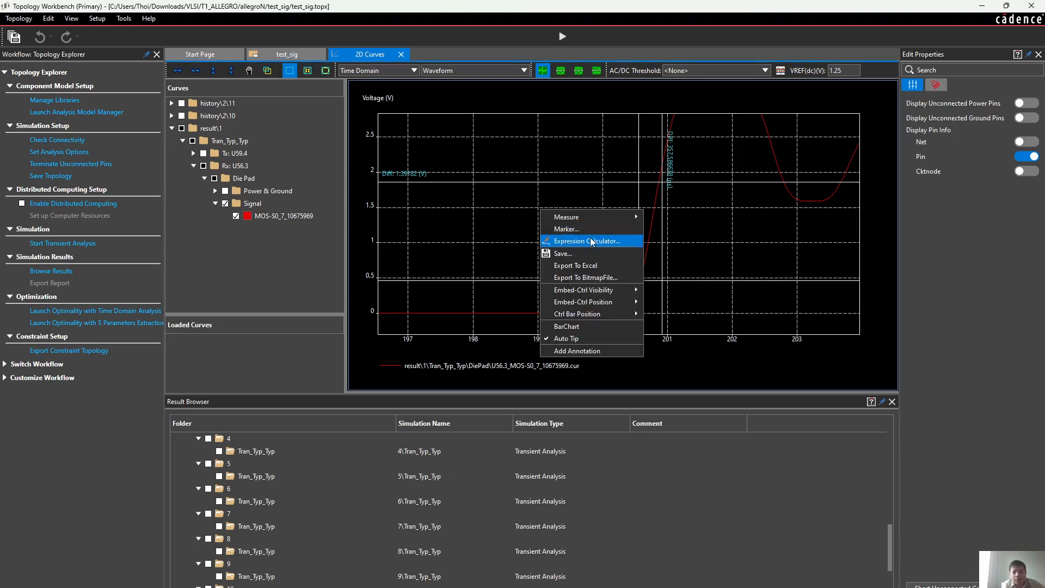
mouse_move(602, 218)
click(673, 240)
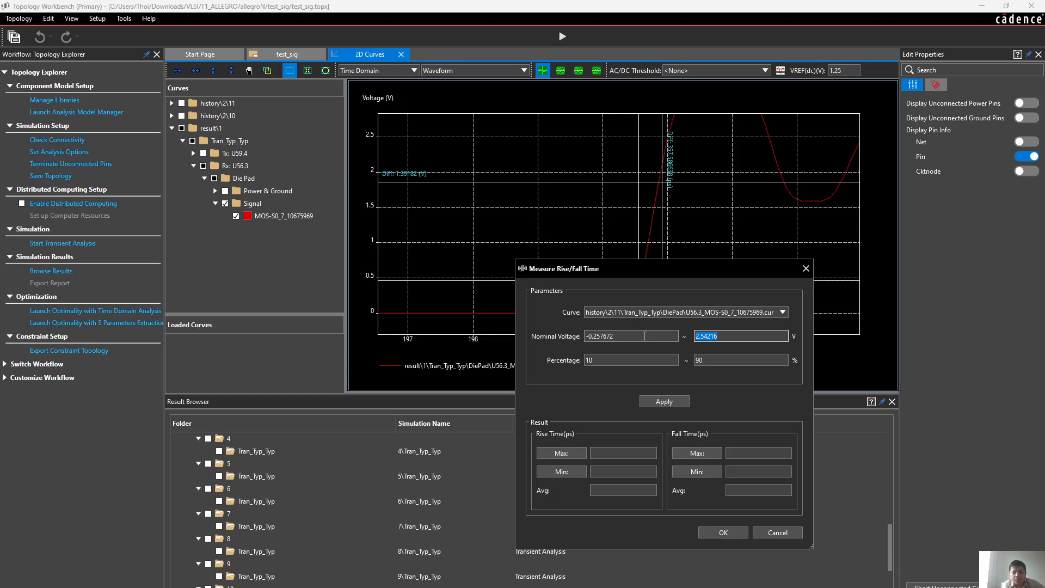
click(644, 336)
drag(477, 349, 577, 334)
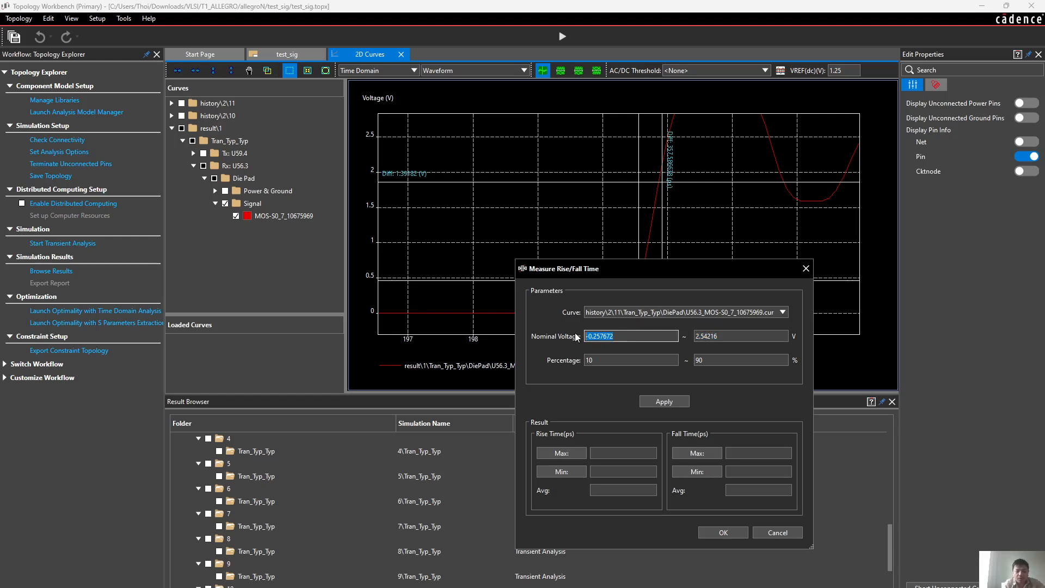
text(0.000)
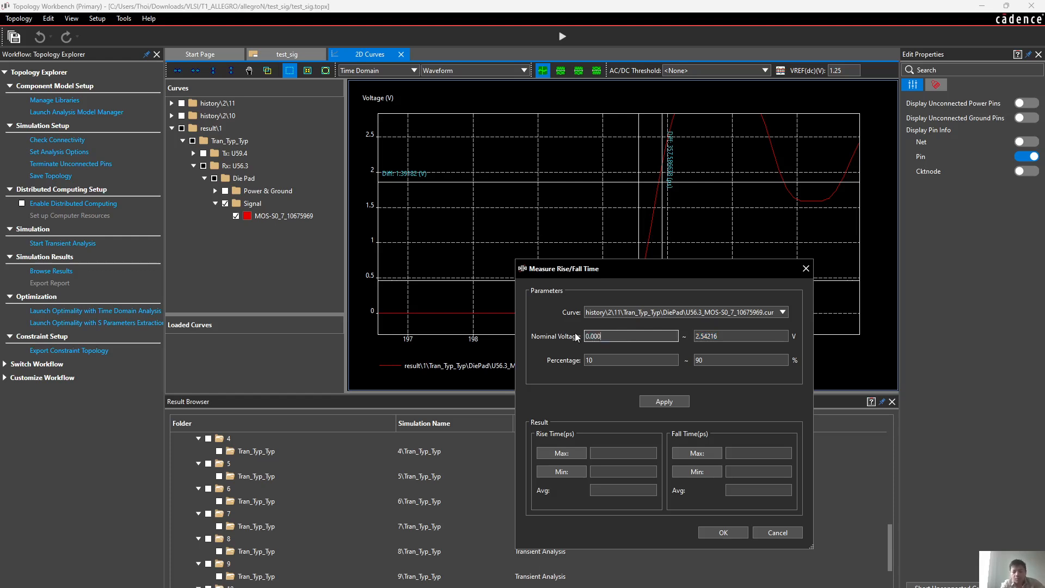
key(BackSpace)
key(BackSpace)
text(1)
double_click(710, 337)
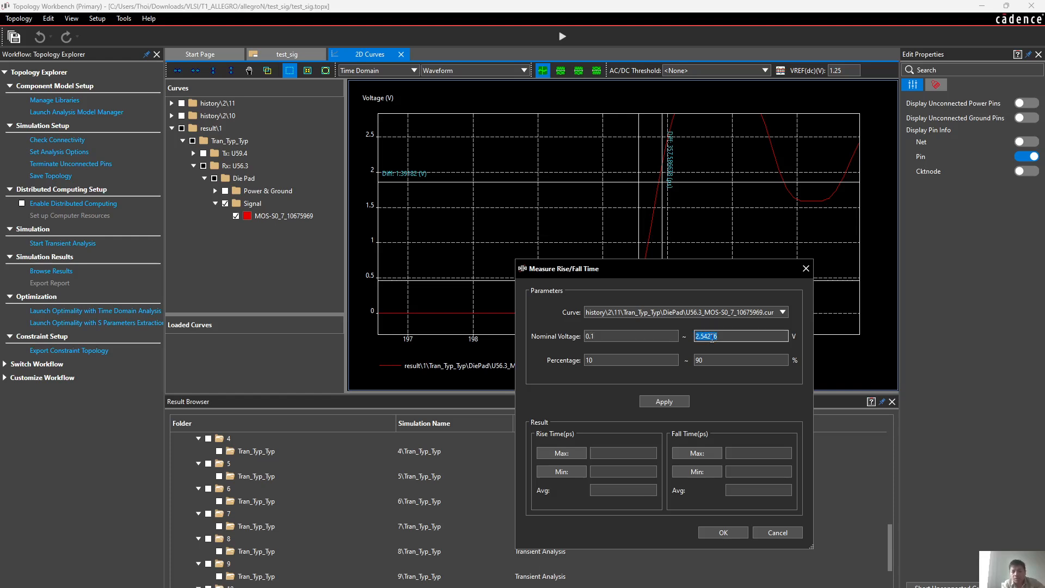
text(2.16)
click(718, 364)
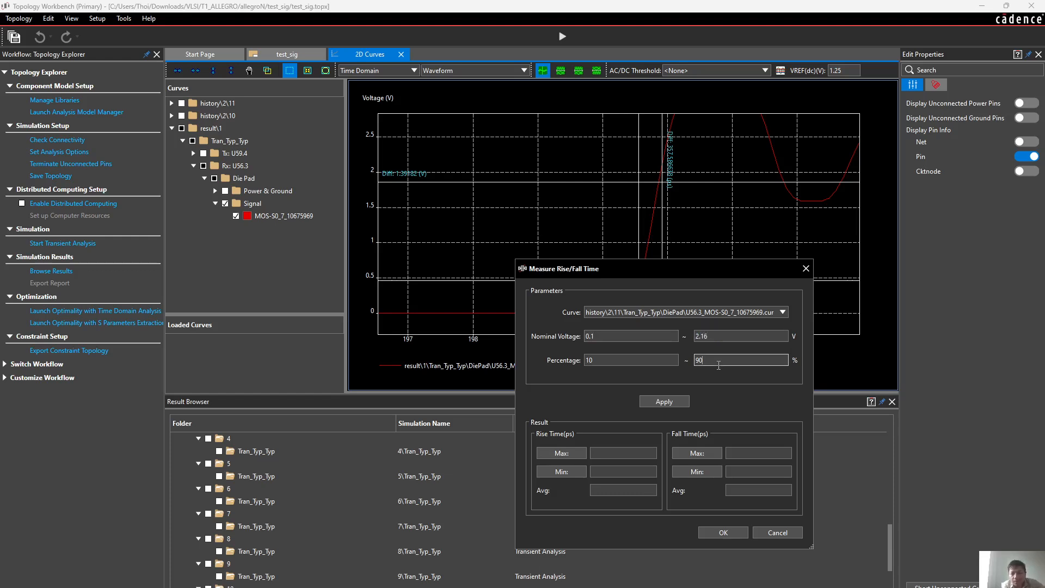
click(675, 404)
Try to apply the rise/fall measurement with blank percentage limits, and restore the limits to 10% and 90%
click(649, 360)
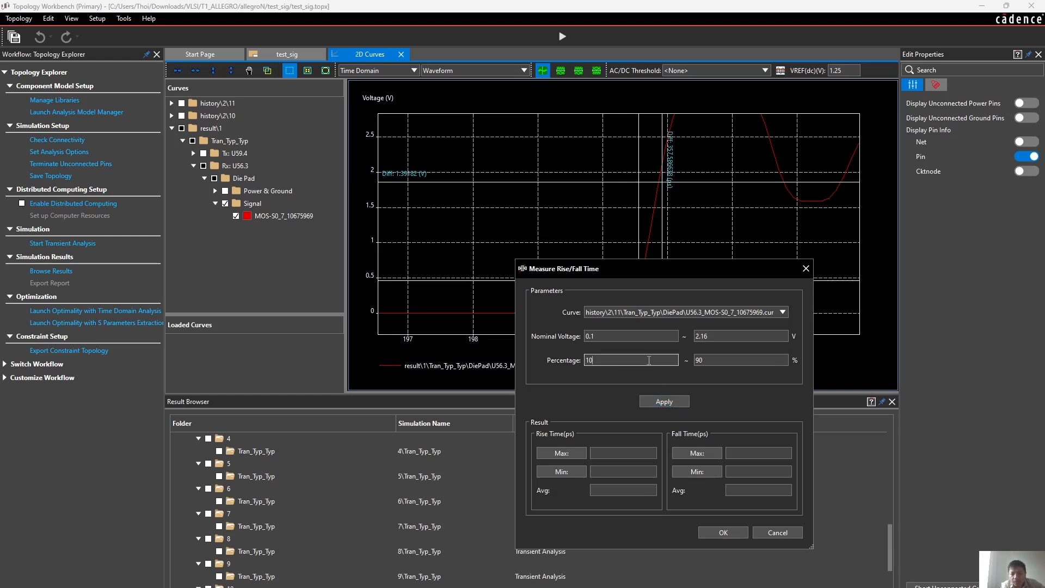
drag(648, 361, 533, 358)
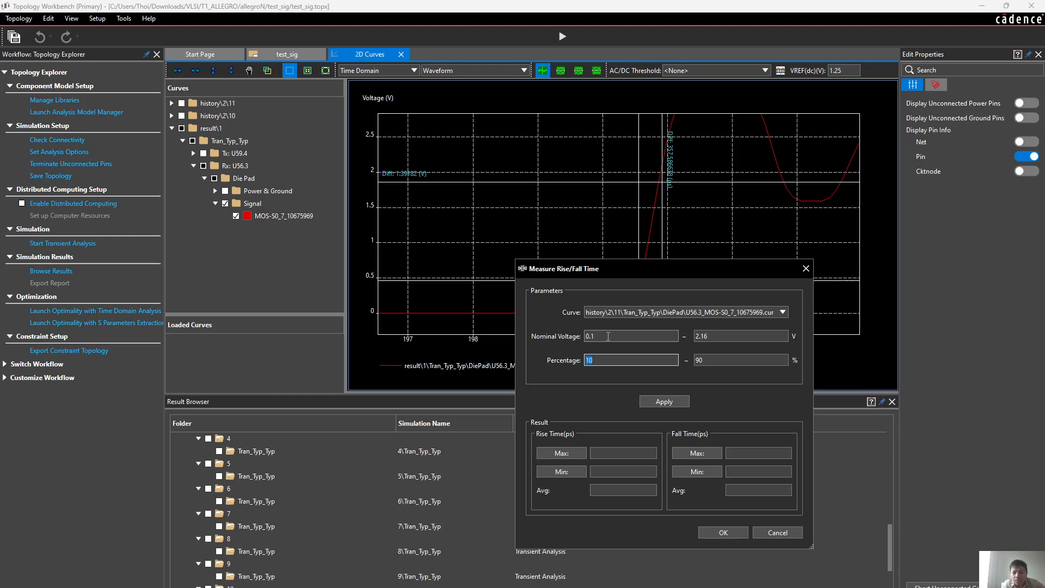
double_click(717, 359)
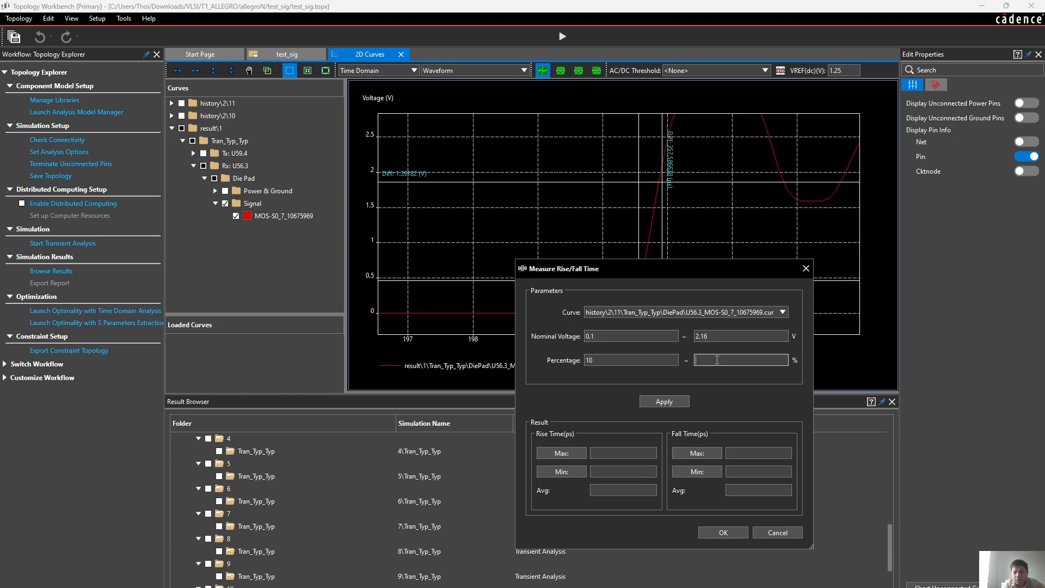
double_click(636, 360)
key(BackSpace)
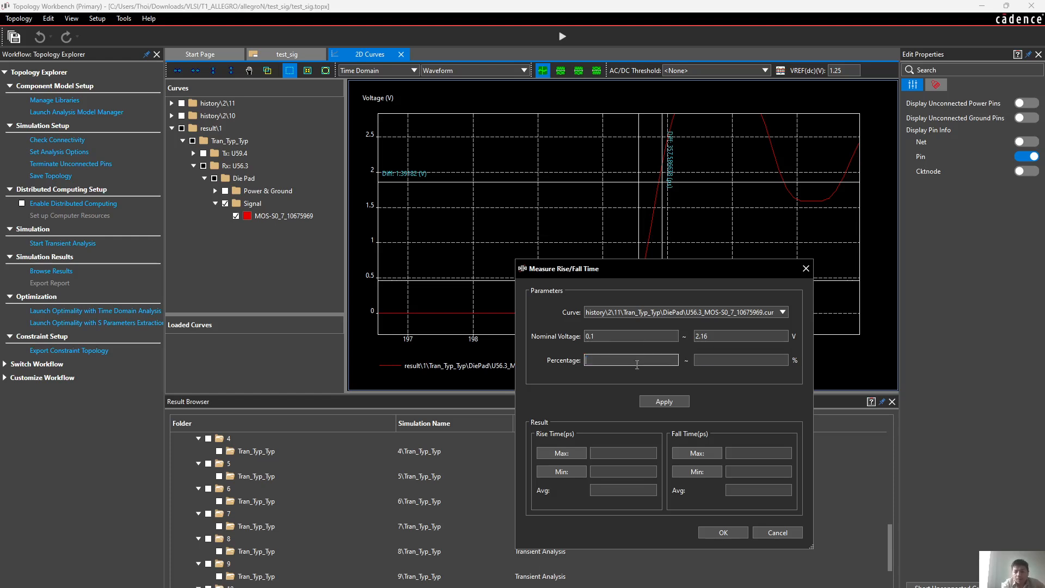
click(671, 400)
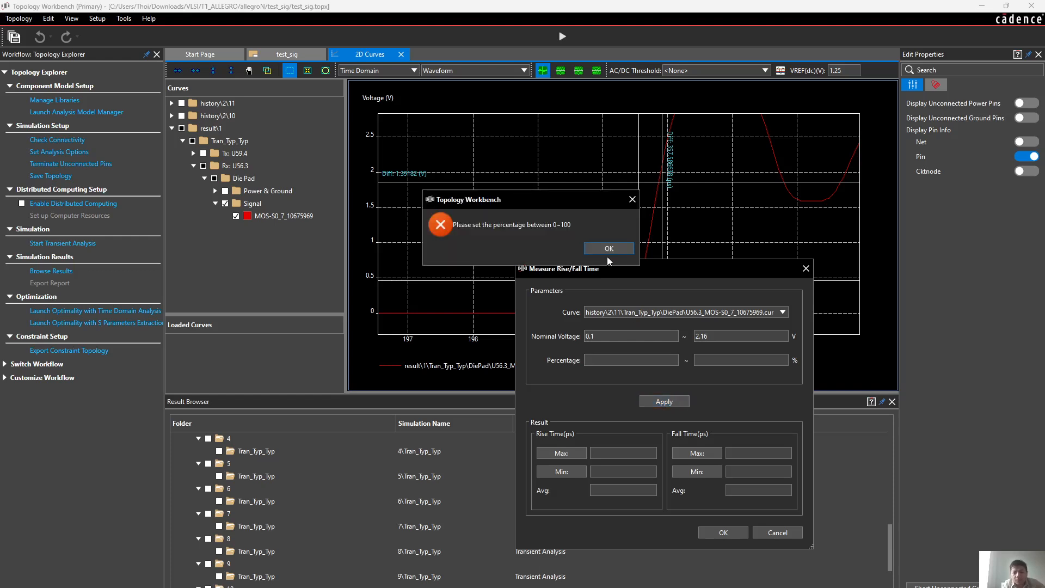
click(609, 248)
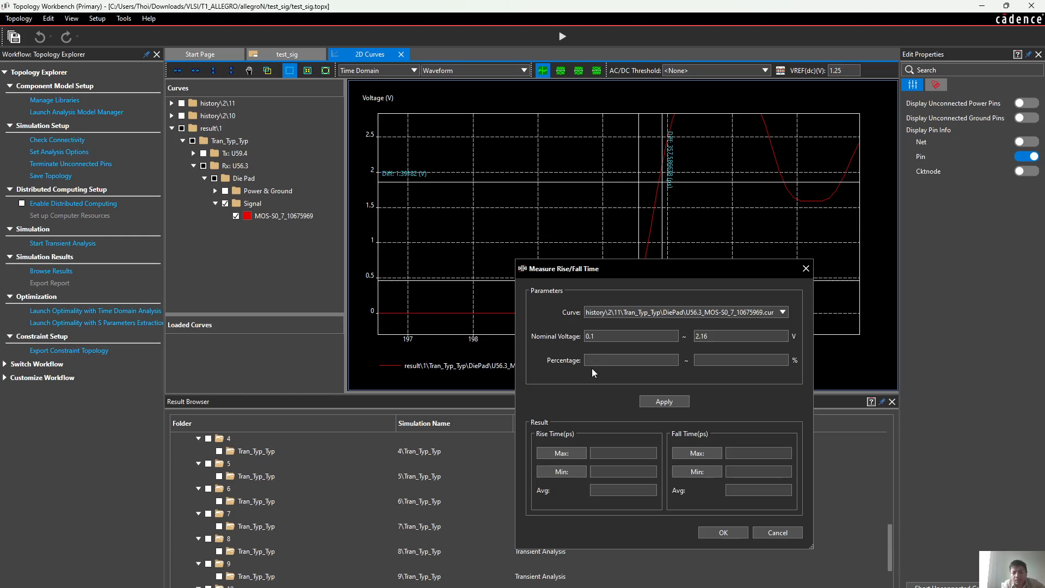
click(603, 360)
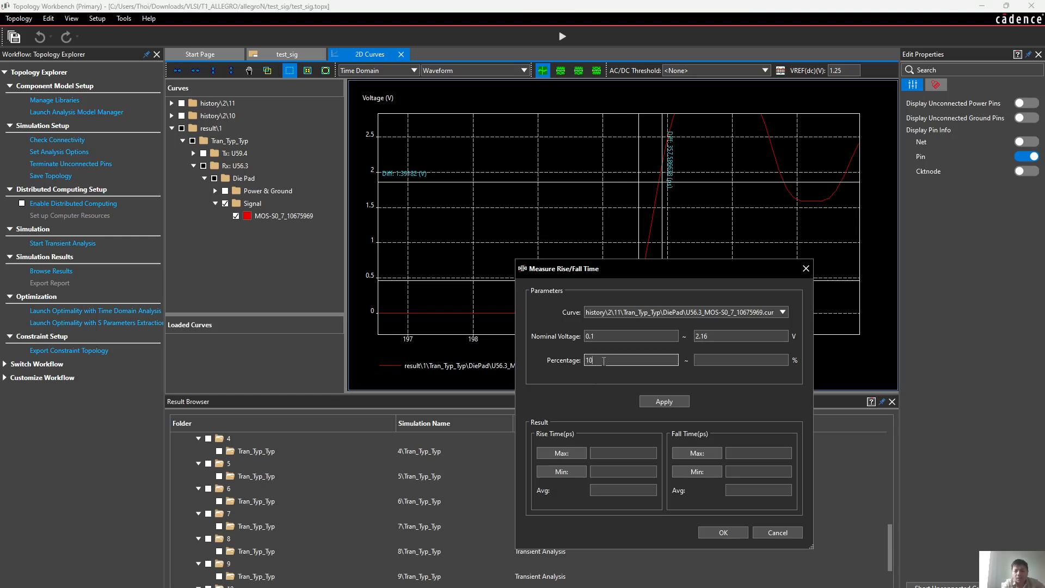
click(711, 360)
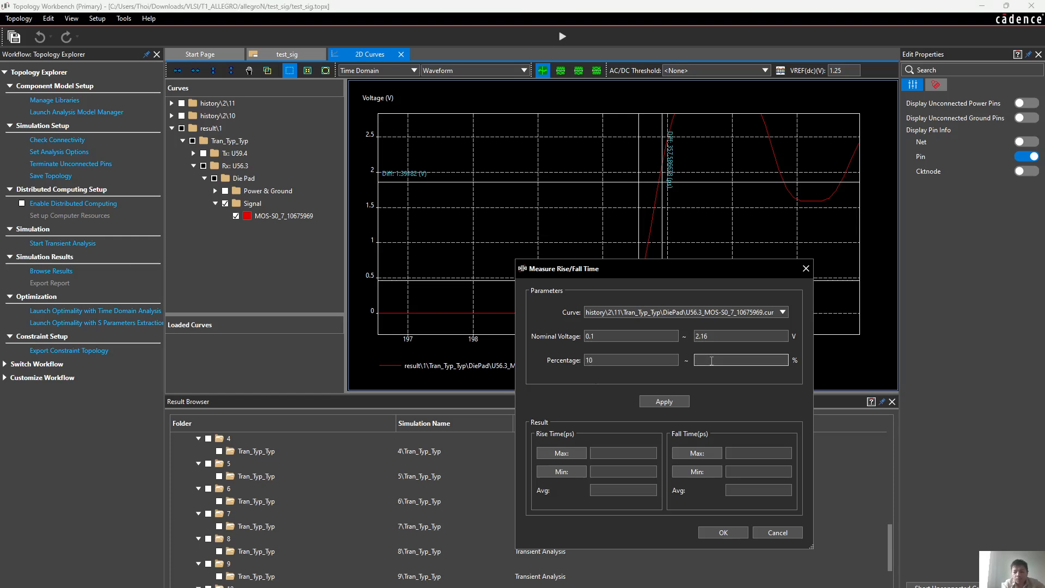
Apply the rise/fall measurement with nominal voltages 0 and 2.5 V, and close it
double_click(619, 335)
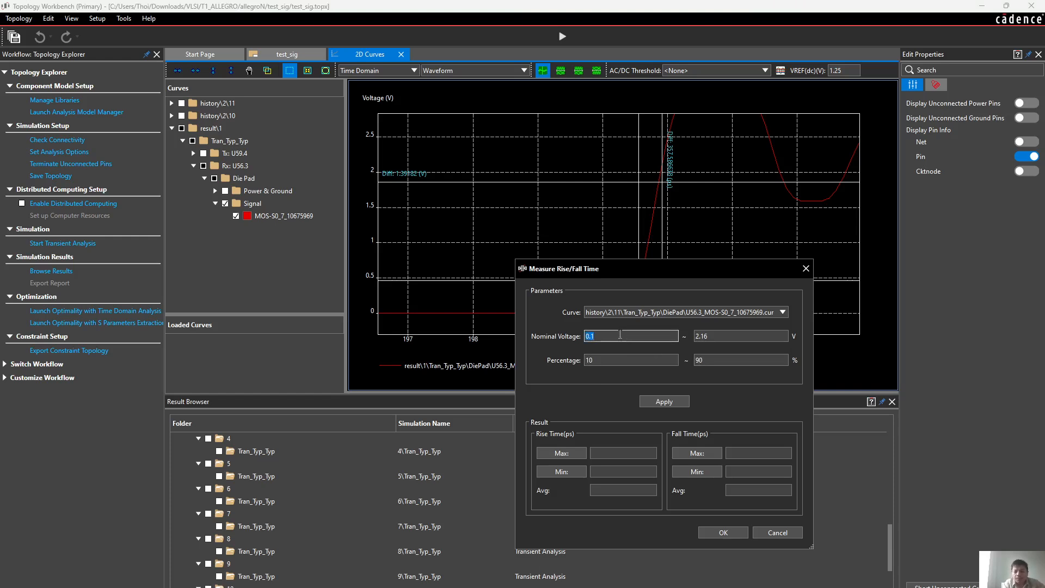
text(0)
double_click(705, 336)
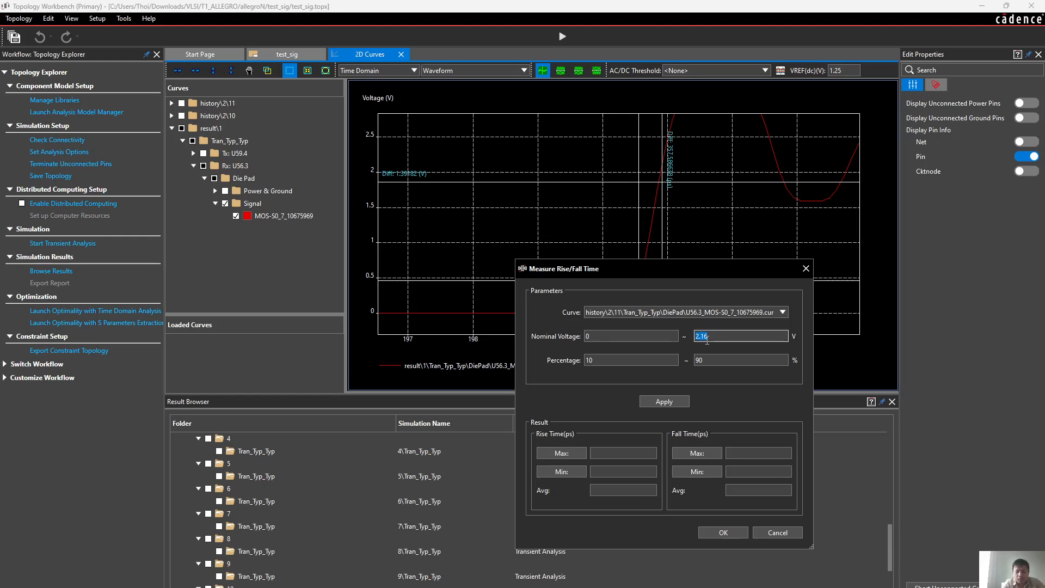
text(2.5)
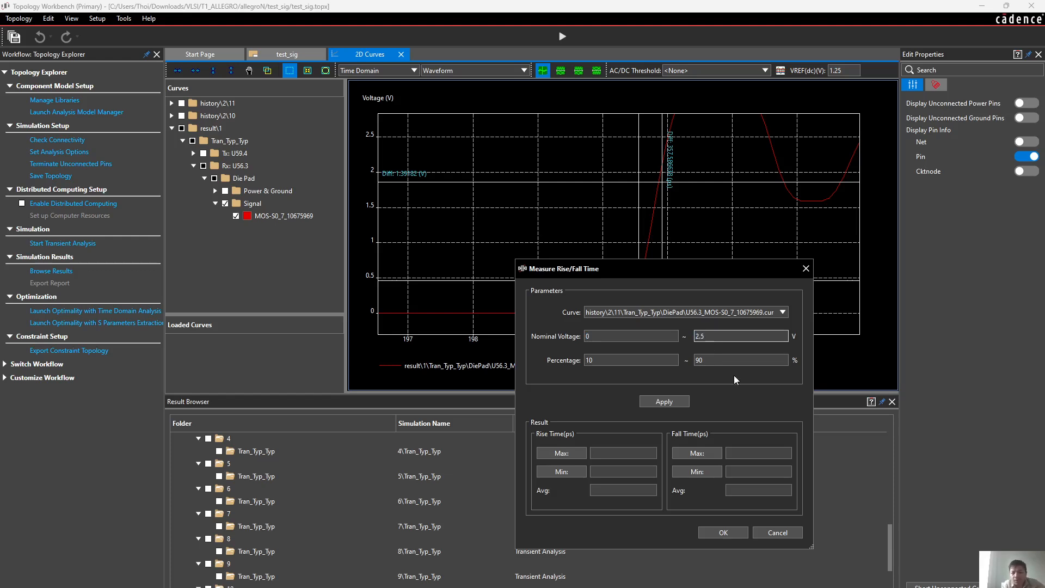
key(Tab)
click(689, 402)
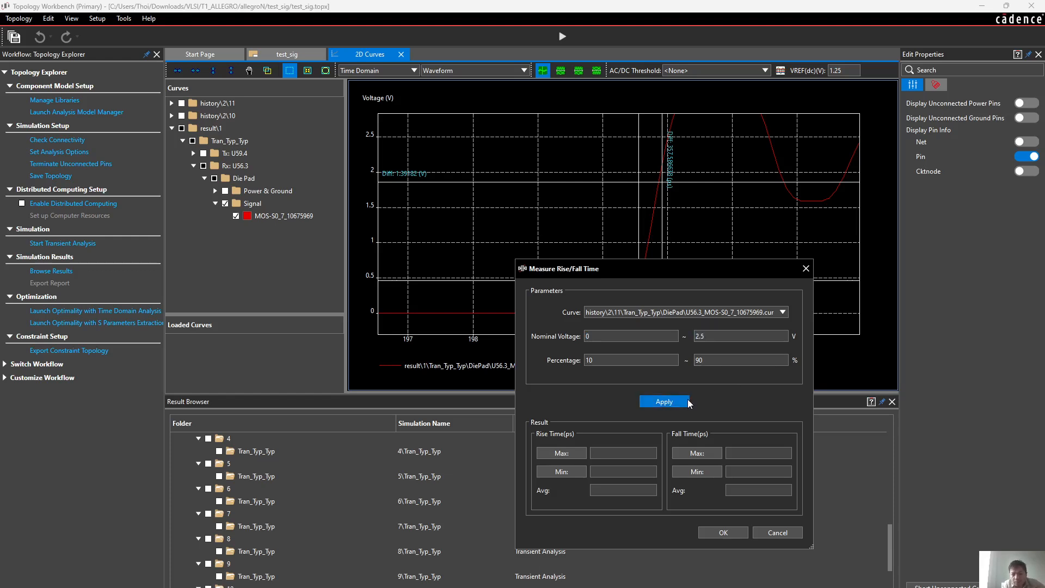
click(723, 531)
Shift the earlier vertical measurement line to about 200.5 ns, at the start of the Rx rising edge
mouse_move(660, 220)
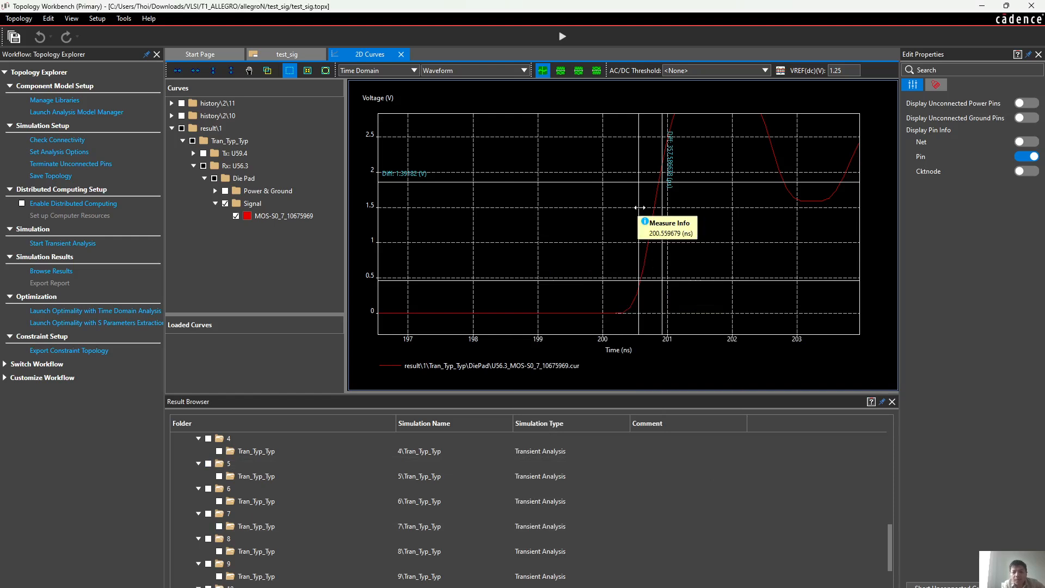
drag(639, 207, 635, 213)
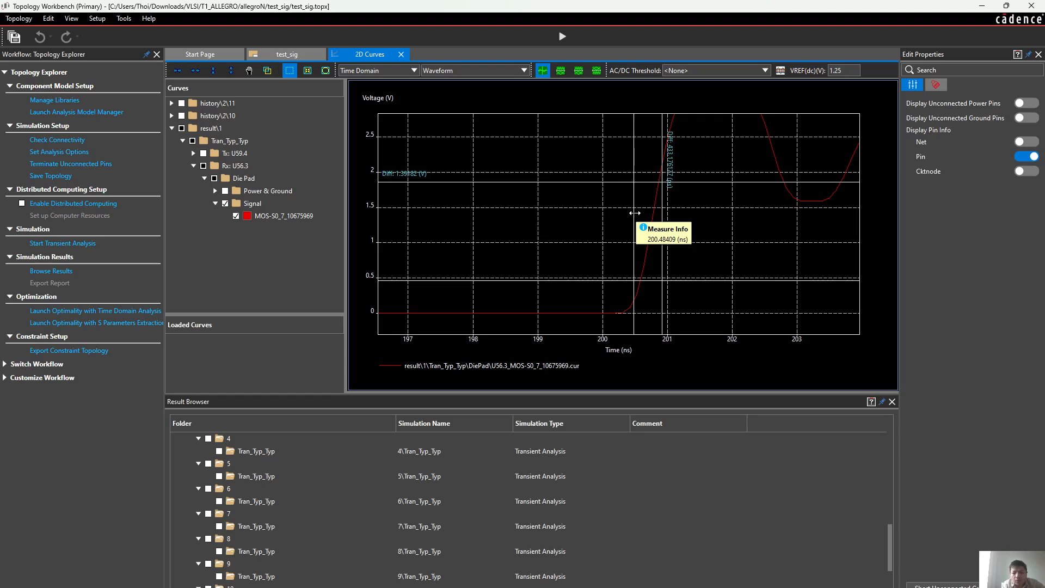
drag(634, 213, 632, 215)
drag(632, 215, 635, 216)
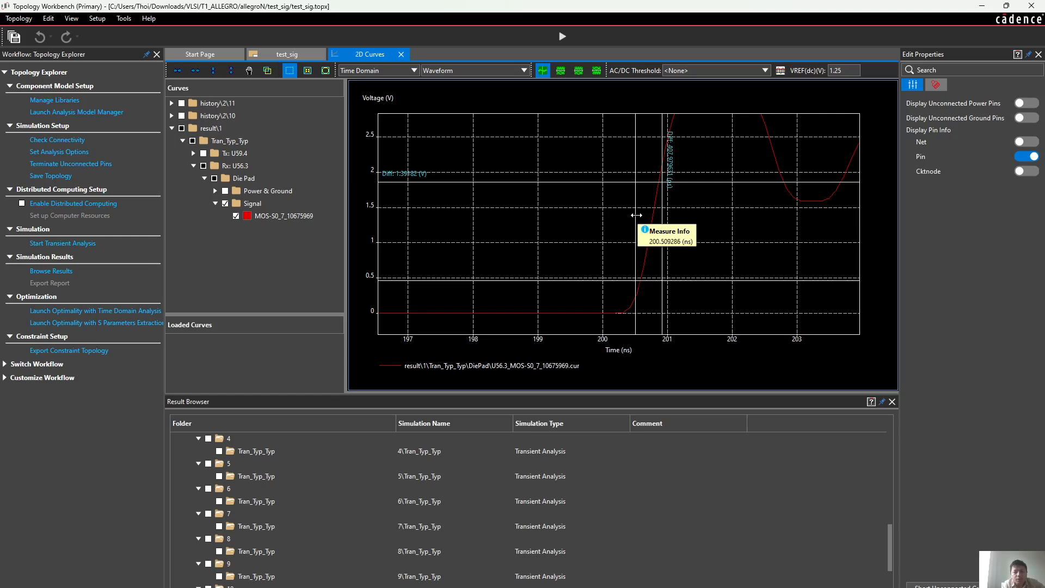
Close the 2D curves and rerun the transient analysis on the test_sig topology
click(401, 54)
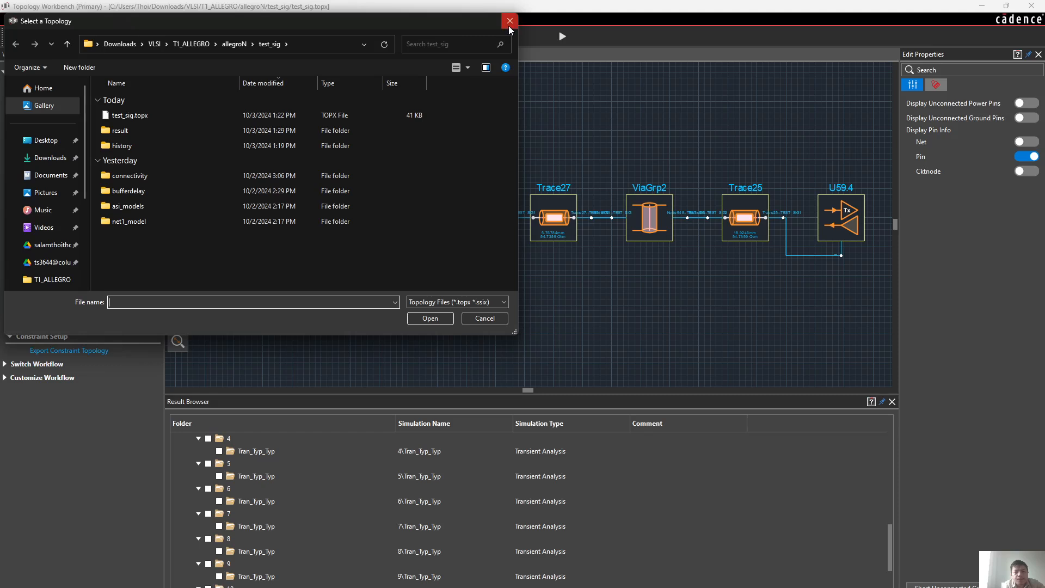
click(505, 23)
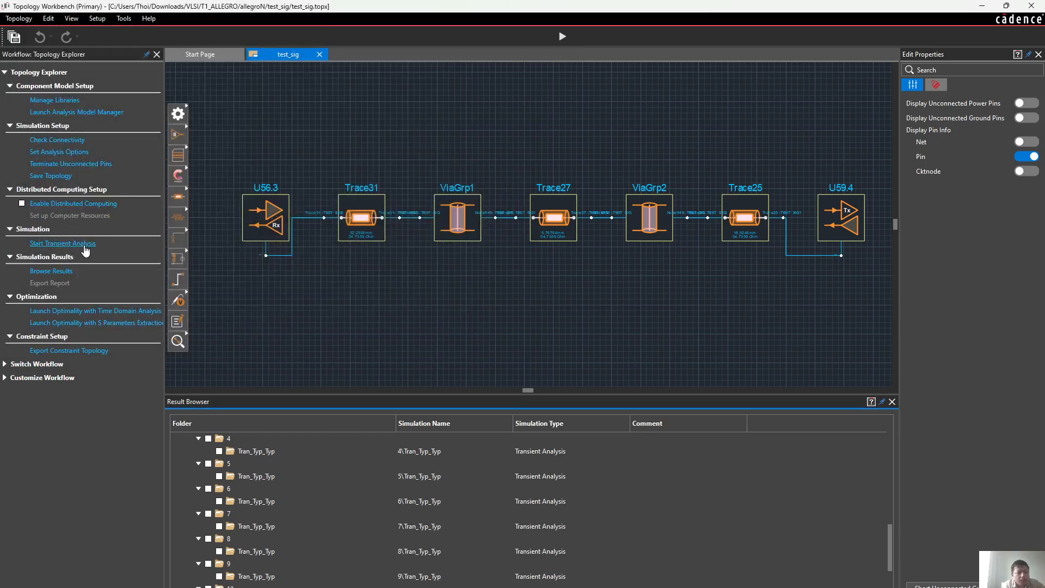
click(85, 245)
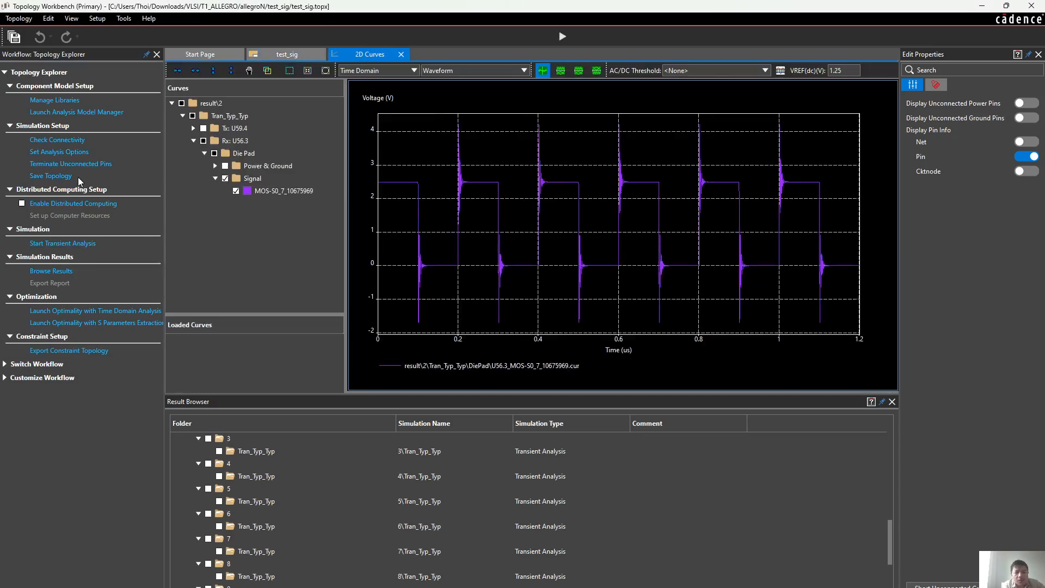
Run the connectivity check for all Rx signals up to 1 GHz with 10 frequency points, and open the analysis options
click(70, 141)
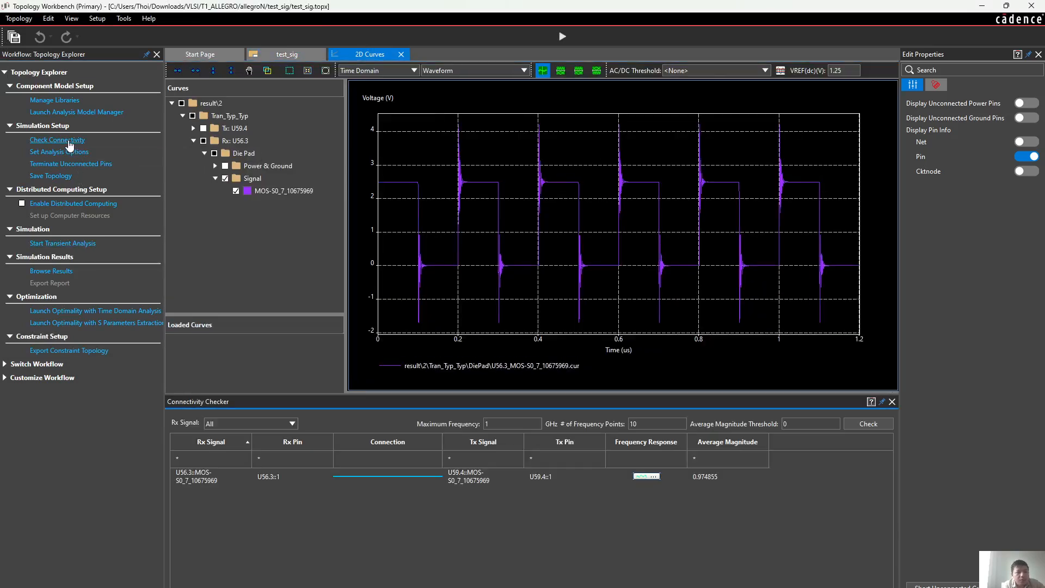
click(862, 423)
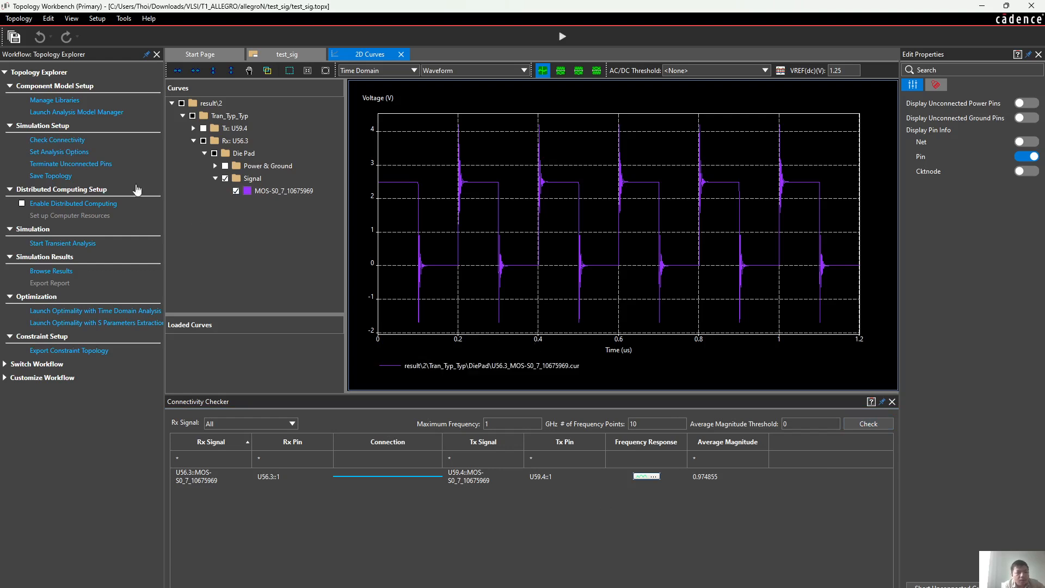
click(76, 154)
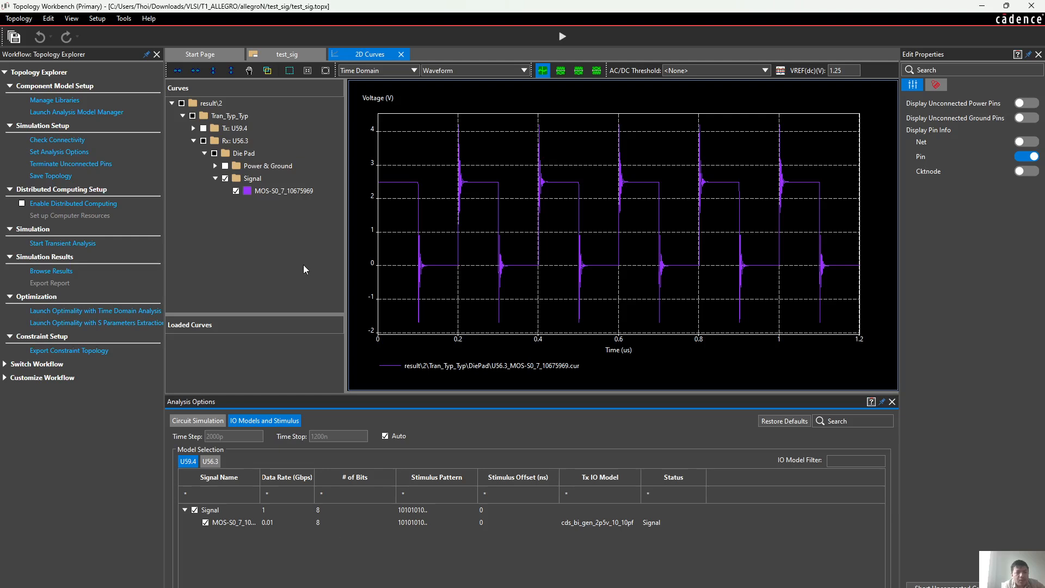
Rerun the transient analysis and open a rise/fall time measurement for the new Rx U56.3 curve
click(62, 246)
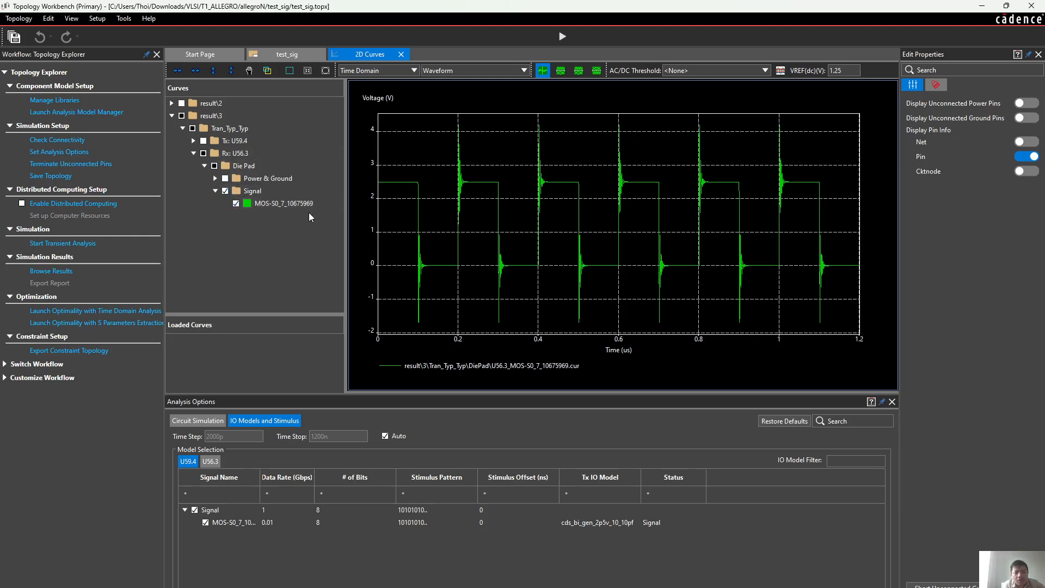
right_click(486, 173)
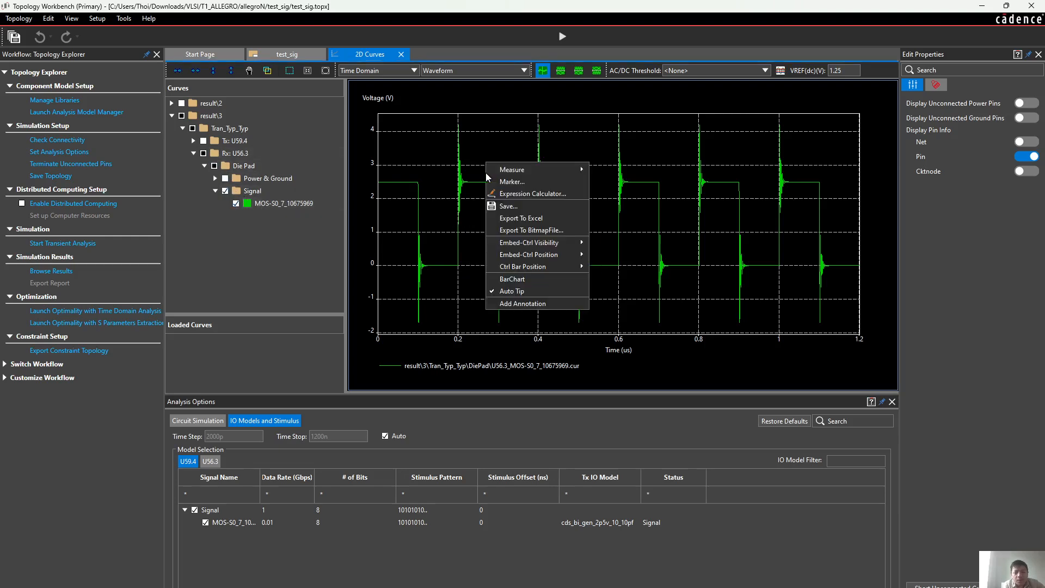
mouse_move(548, 168)
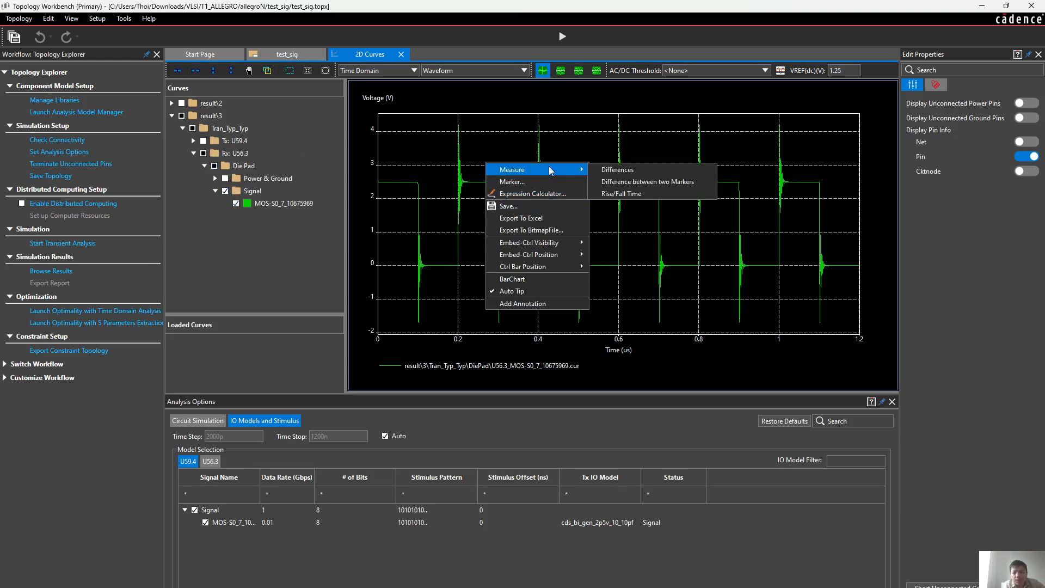
click(630, 194)
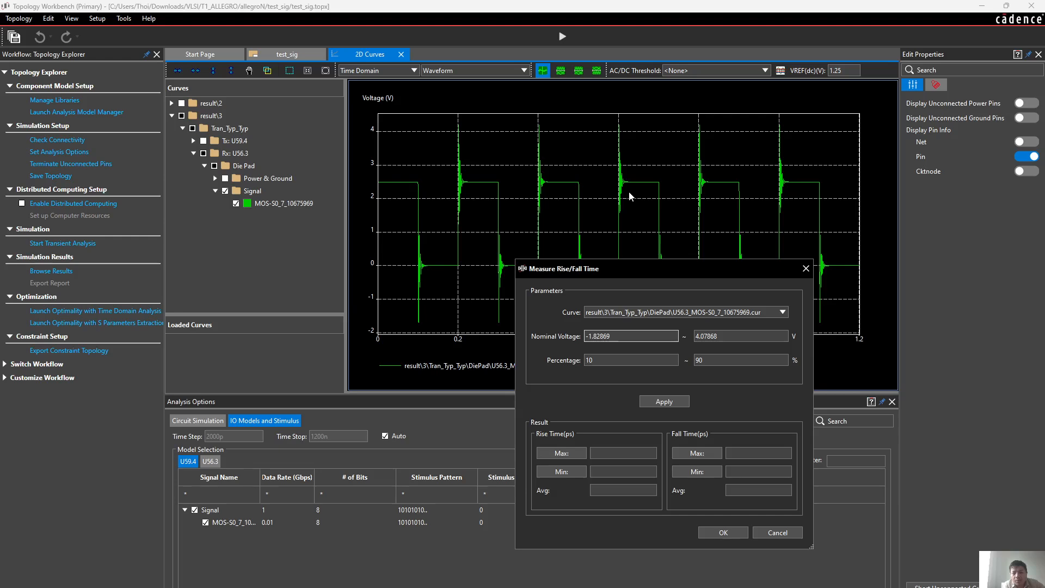
Close the rise/fall time measurement and add the Tx U59.4 die pad signal curve of result\3 to the plot
click(806, 269)
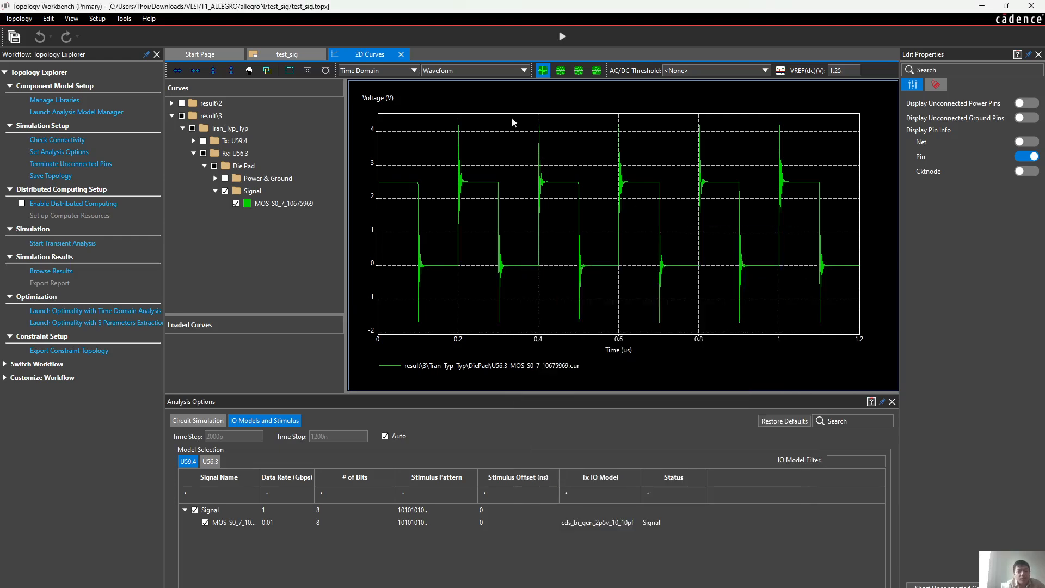
click(194, 140)
click(205, 153)
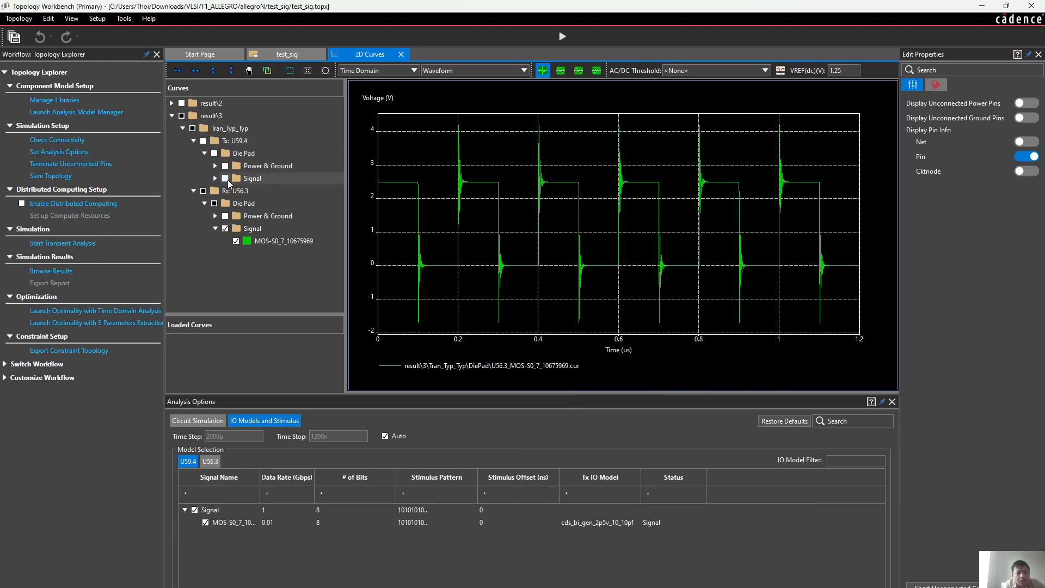
click(226, 178)
Measure the Rx U56.3 curve's rise and fall times with nominal voltage 0 to 2.5 V and percentage 10 to 90
right_click(437, 140)
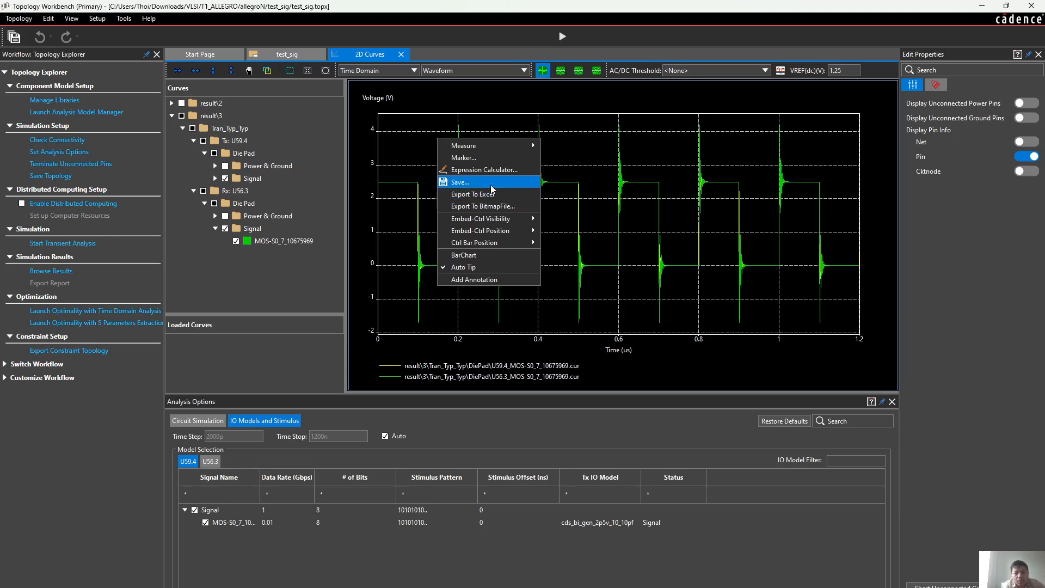
mouse_move(512, 145)
click(573, 171)
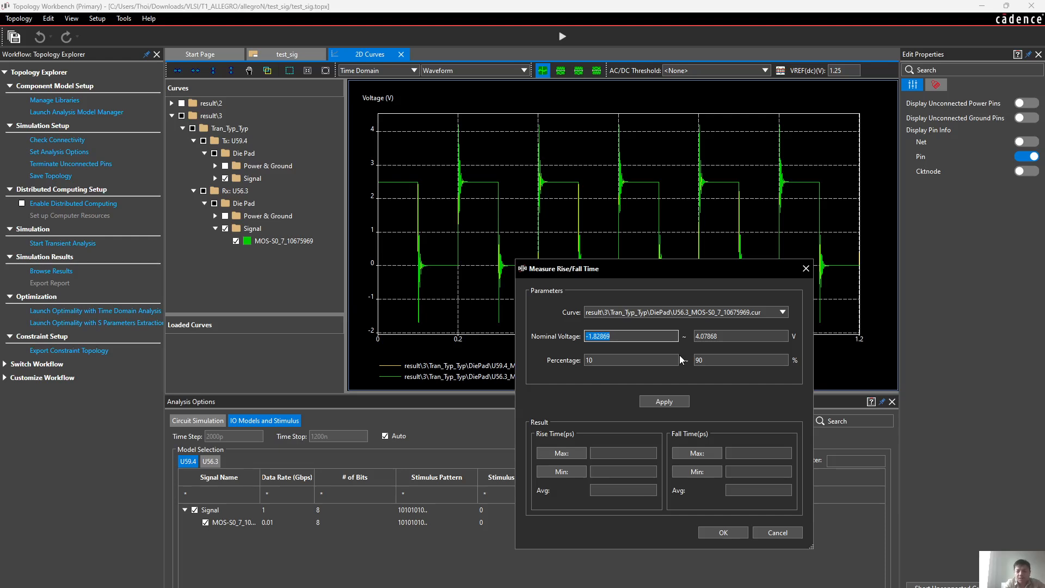
key(BackSpace)
text(0)
double_click(719, 337)
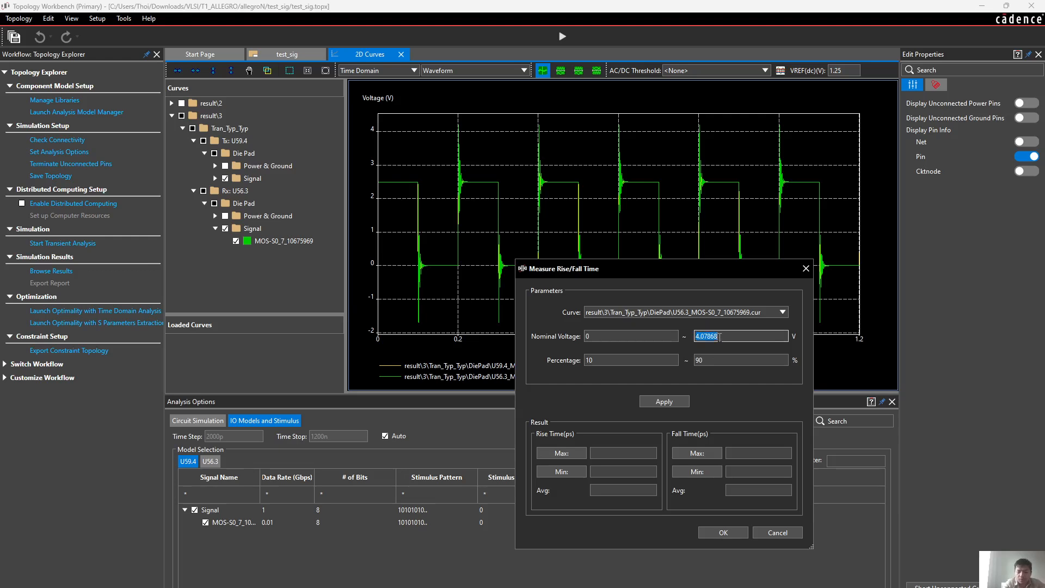
text(2.5)
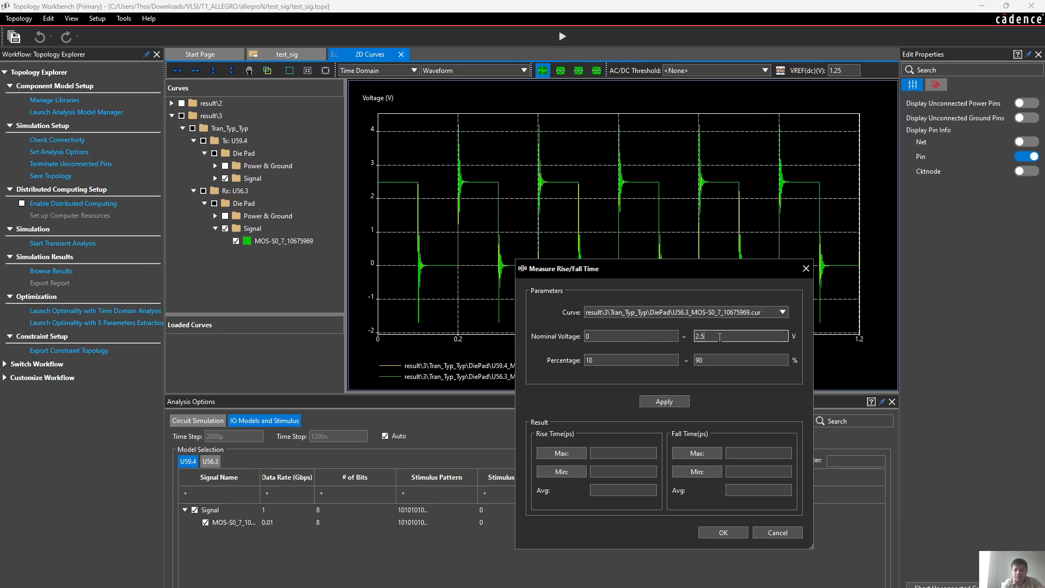
click(707, 361)
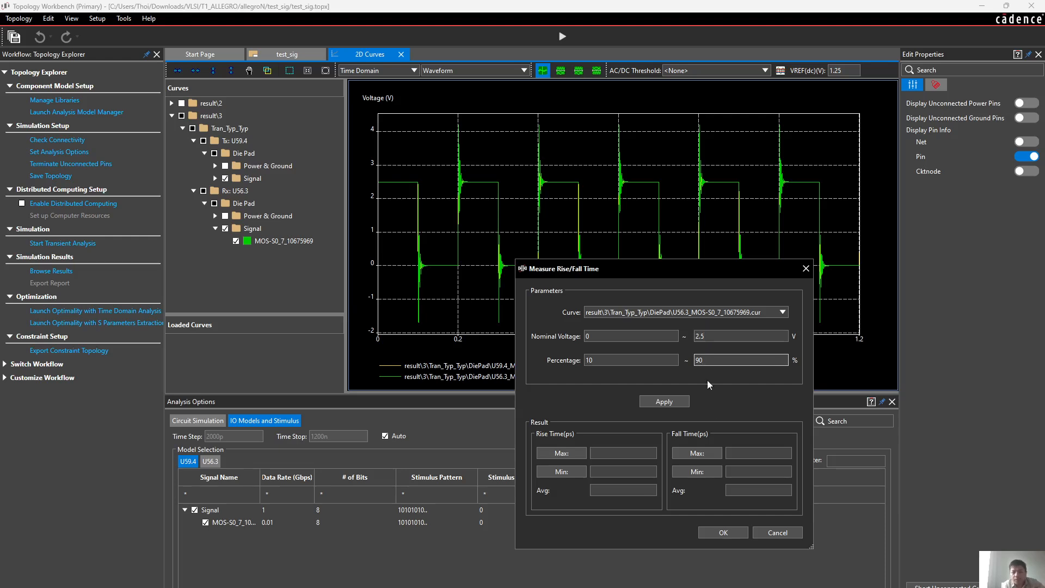
click(673, 403)
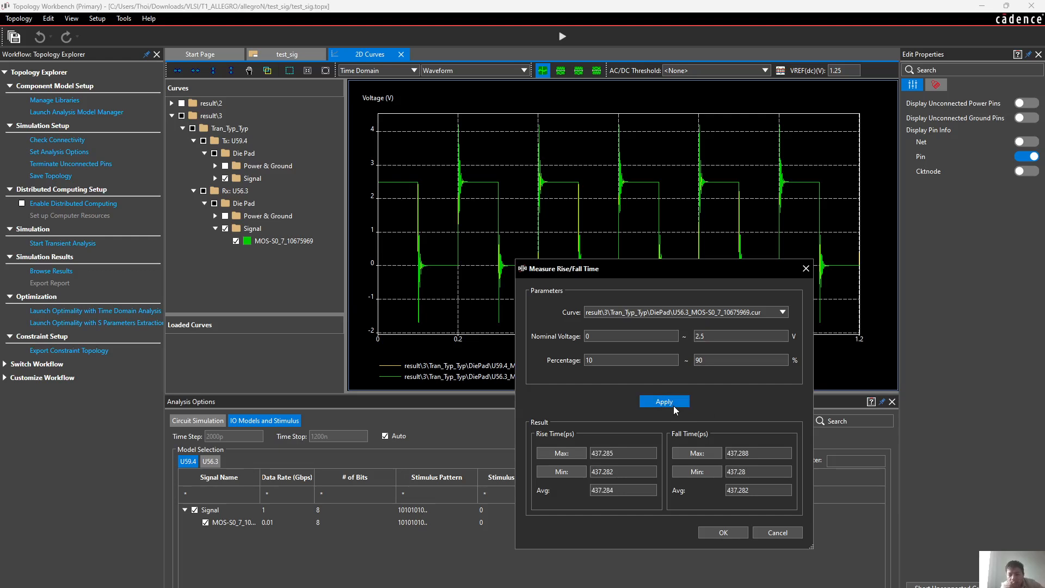
click(805, 268)
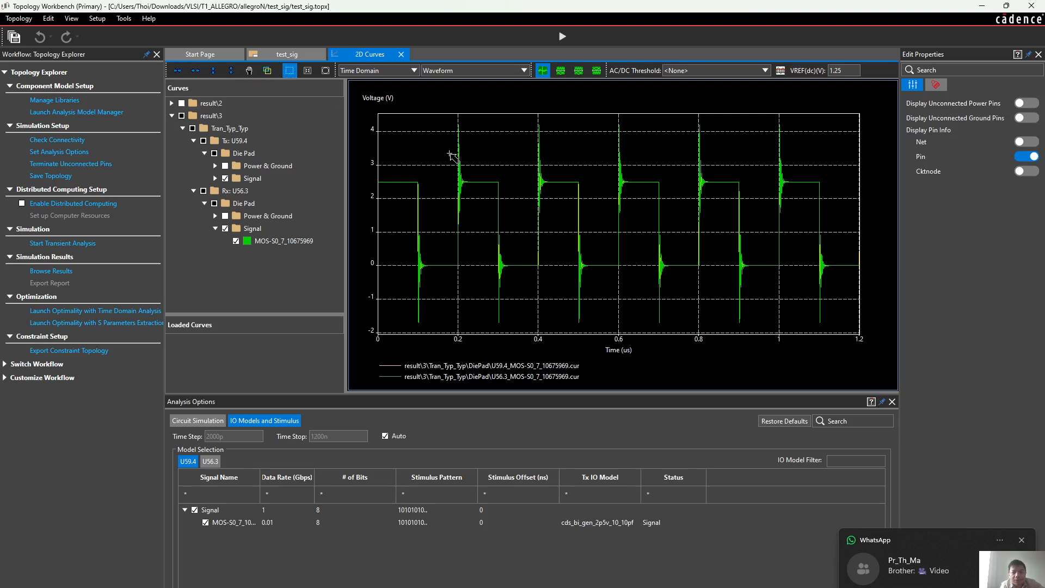
Add horizontal and vertical voltage difference measurement lines around the rising edges of both curves near 200 ns
drag(449, 156, 468, 272)
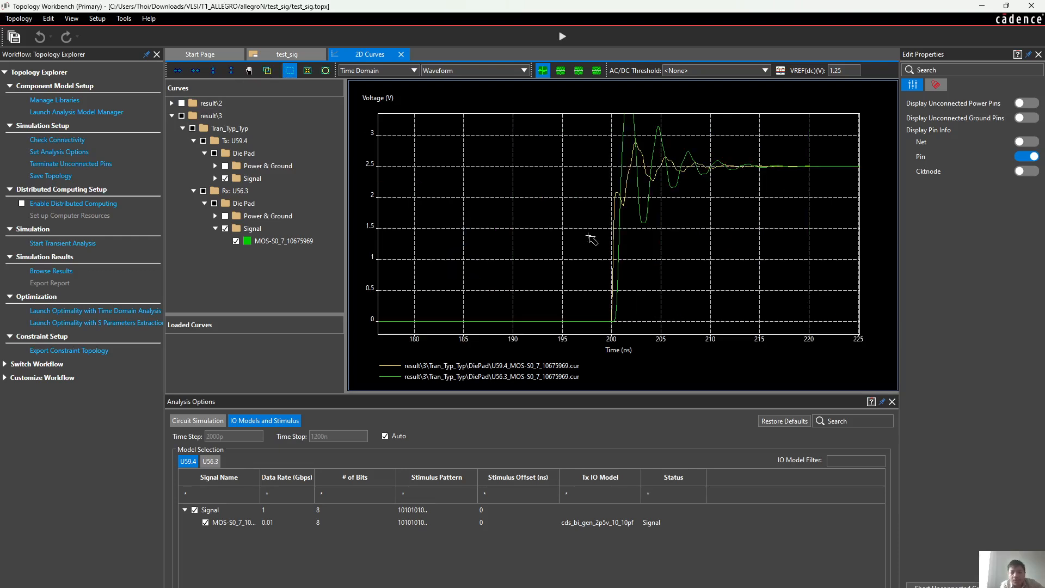
drag(599, 154, 635, 331)
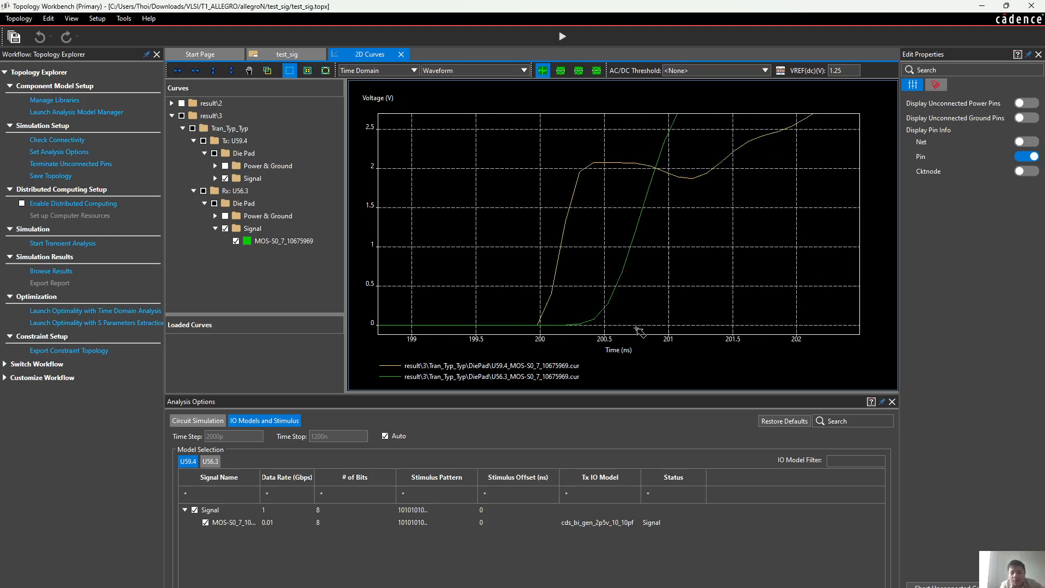
right_click(479, 214)
mouse_move(496, 211)
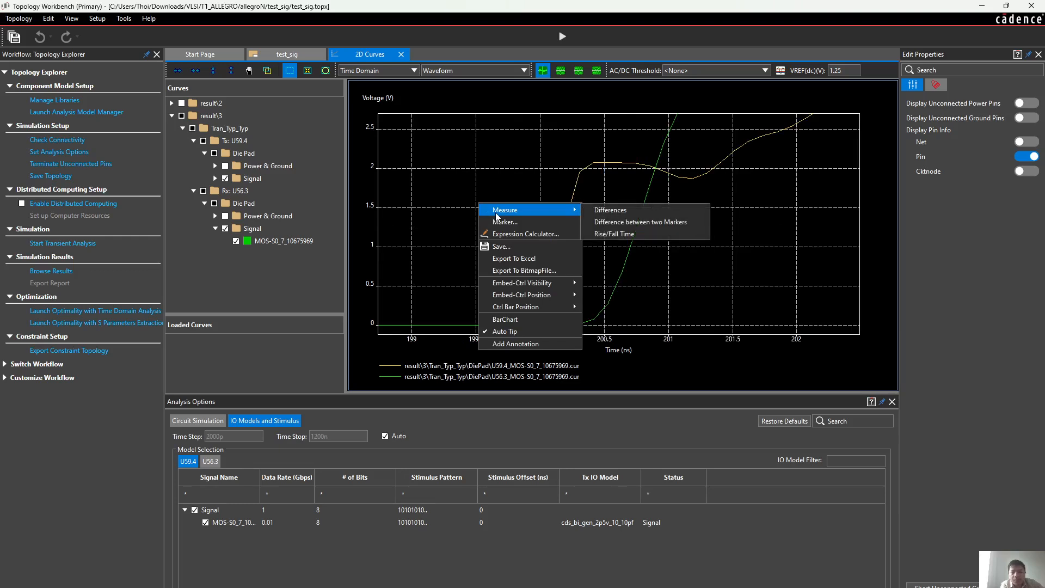
click(628, 211)
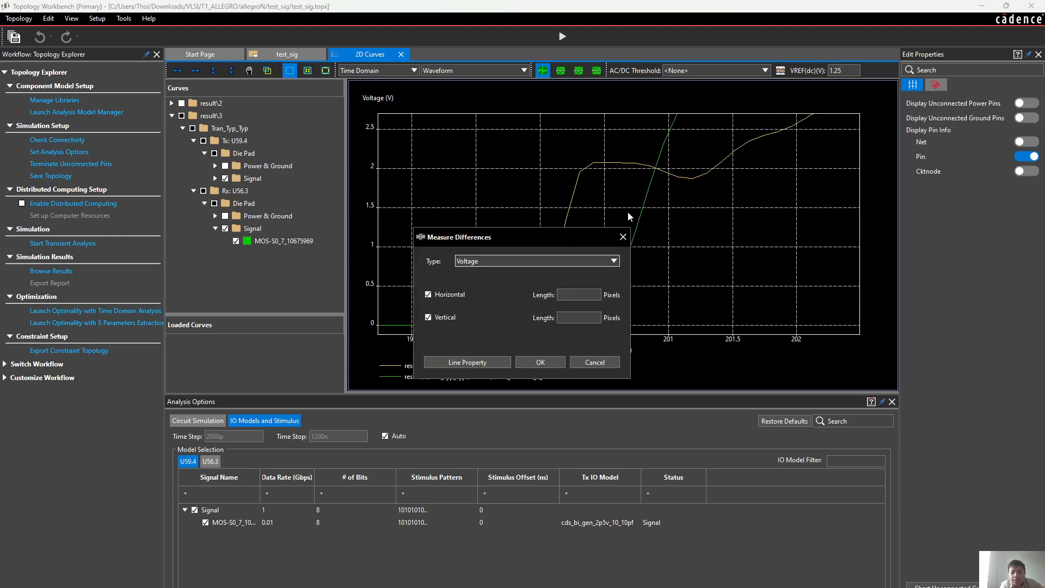
click(428, 317)
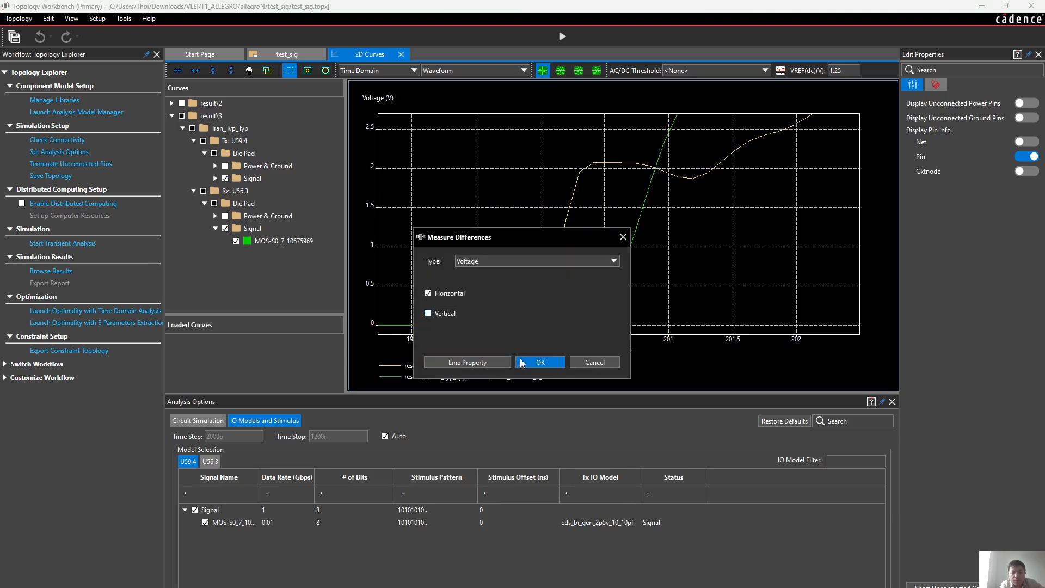
click(444, 315)
click(559, 364)
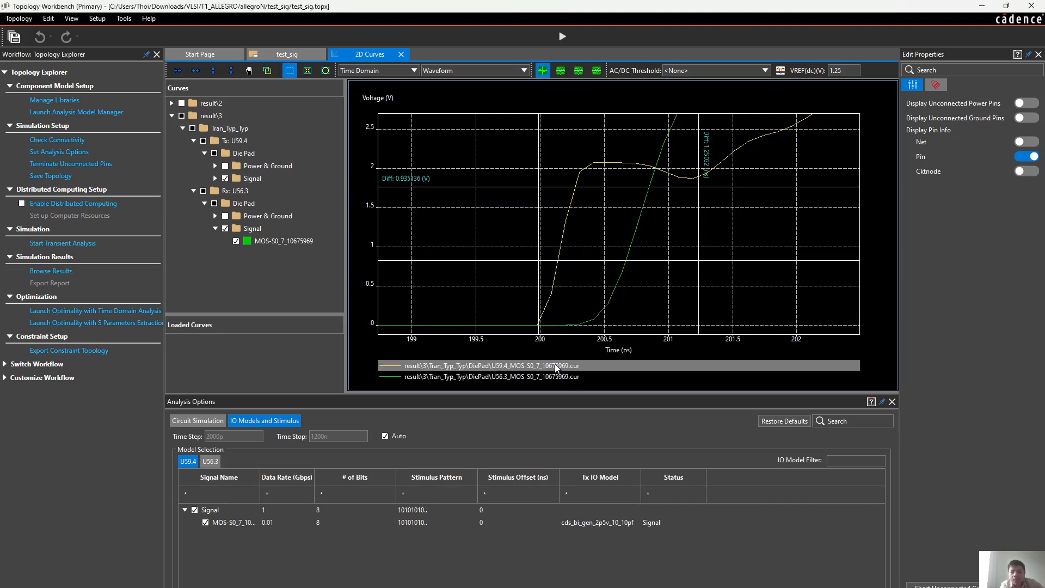
Move the vertical measurement lines to about 200.45 ns and 200.92 ns, around the Rx rising edge
mouse_move(539, 274)
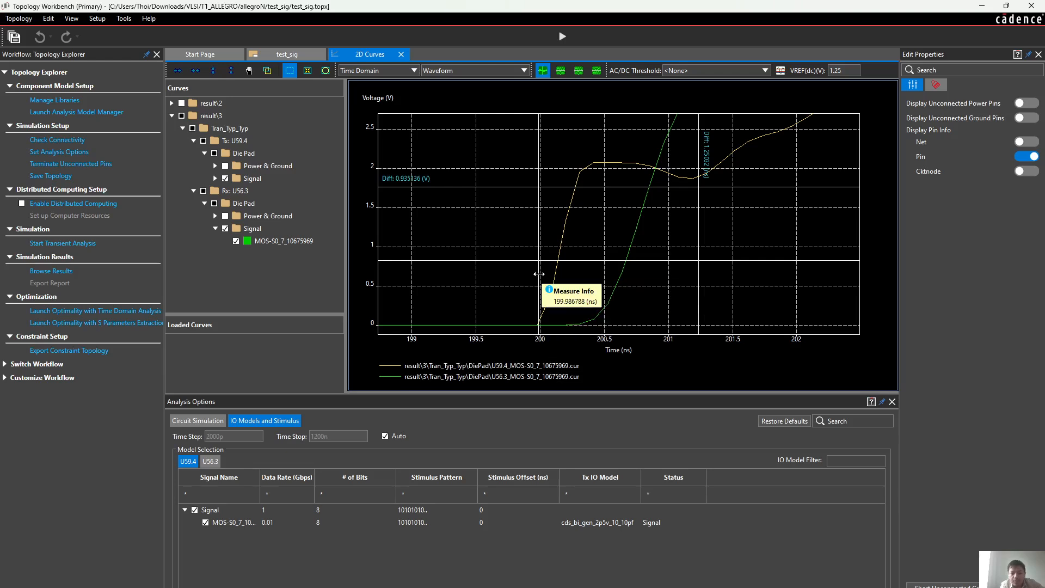
drag(538, 274, 598, 280)
mouse_move(653, 255)
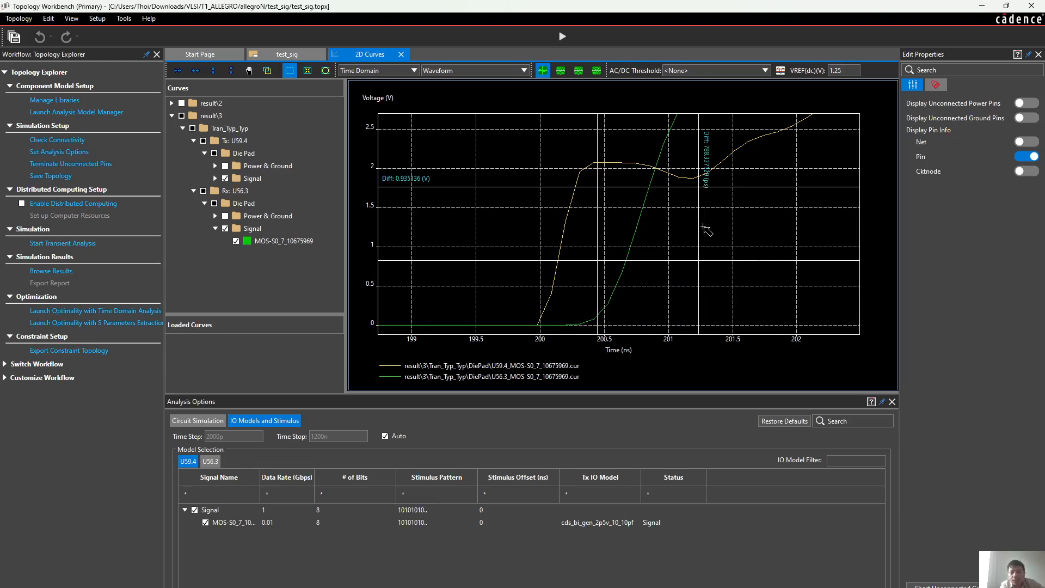
drag(697, 223, 659, 219)
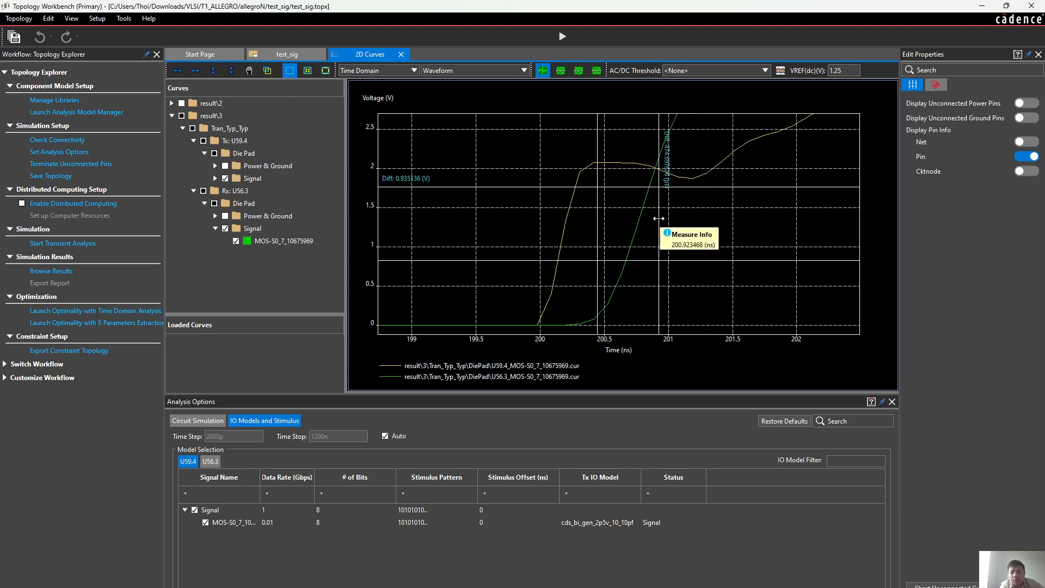
Measure the Rx U56.3 rise and fall times again at 10 to 90% of 0 to 2.5 V for comparison with the vertical lines
right_click(525, 159)
mouse_move(542, 168)
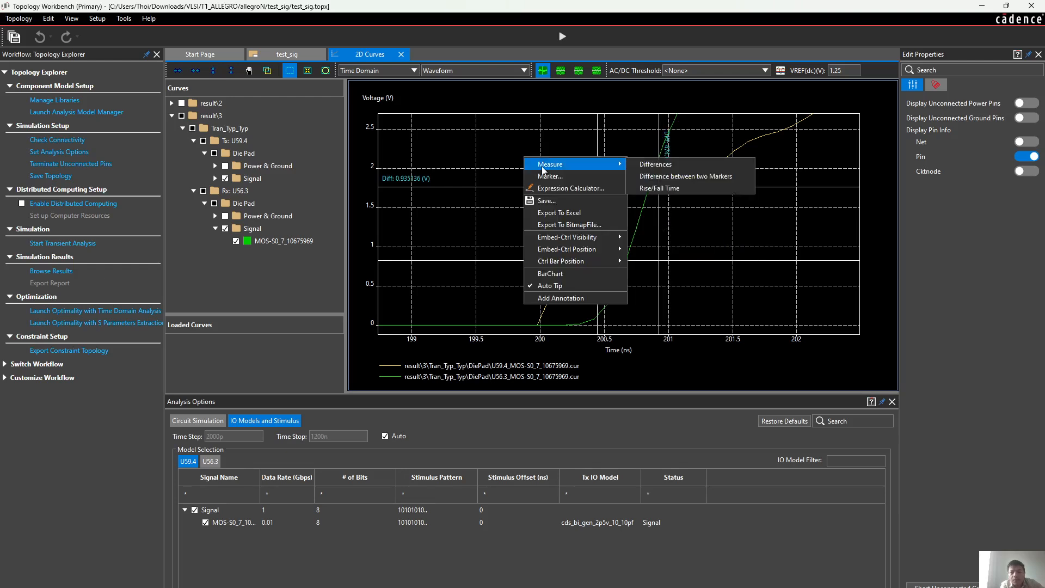
click(664, 188)
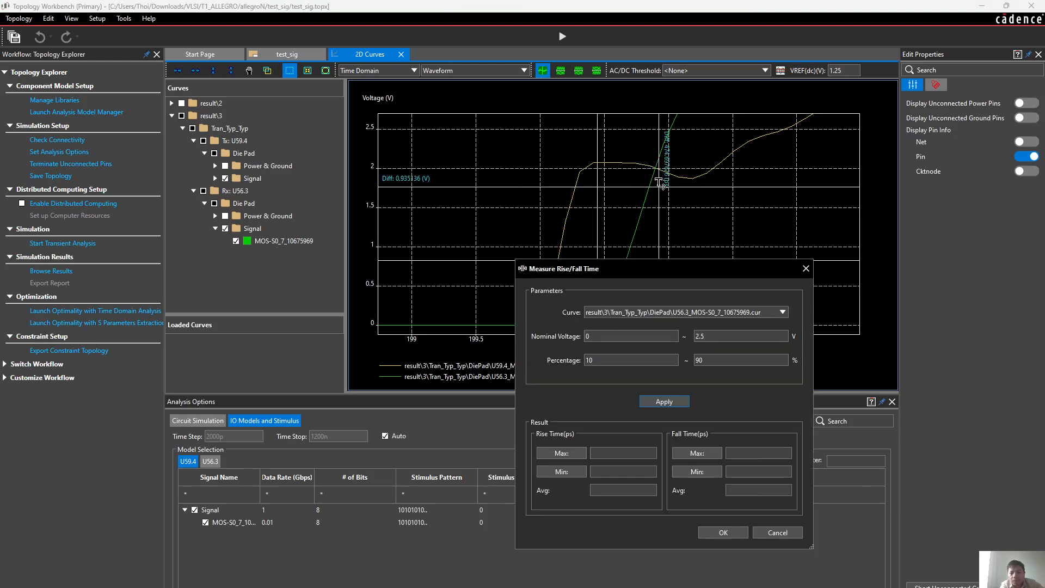
click(651, 404)
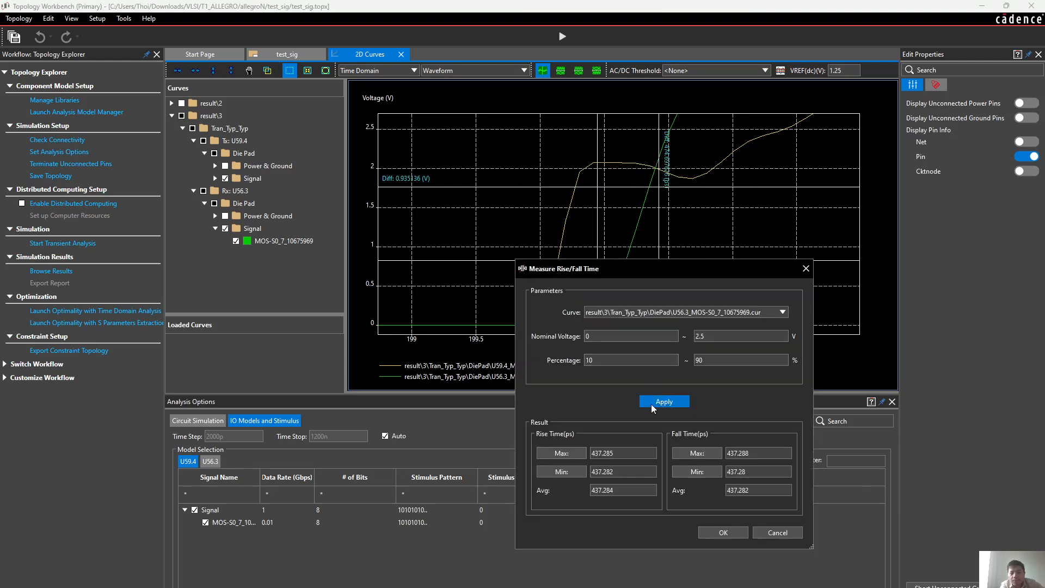
click(807, 269)
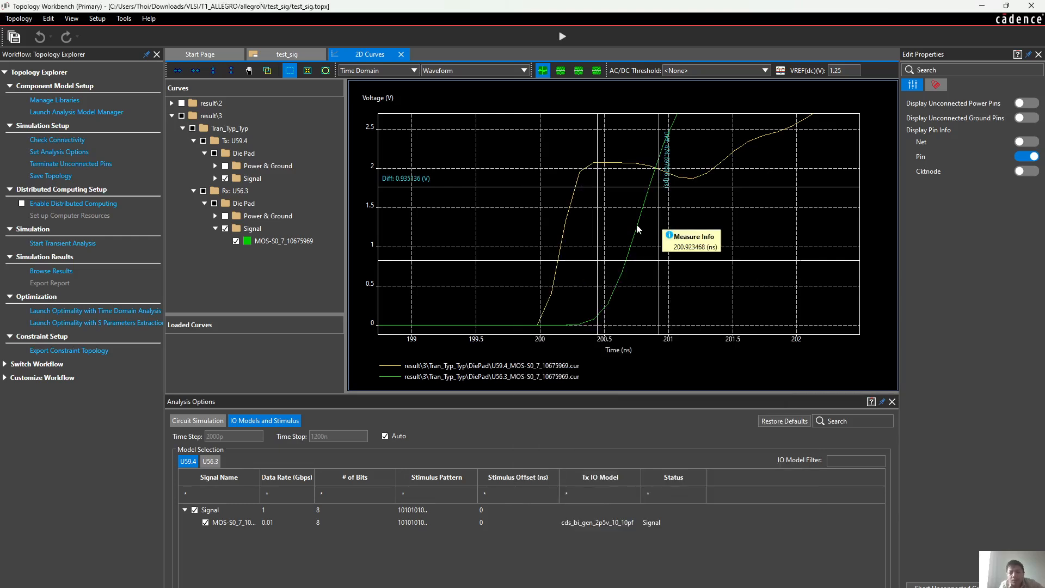
Place the horizontal measurement lines at about 0.17 V and 2.25 V, and shift the earlier vertical line to about 200.47 ns
drag(594, 260, 594, 314)
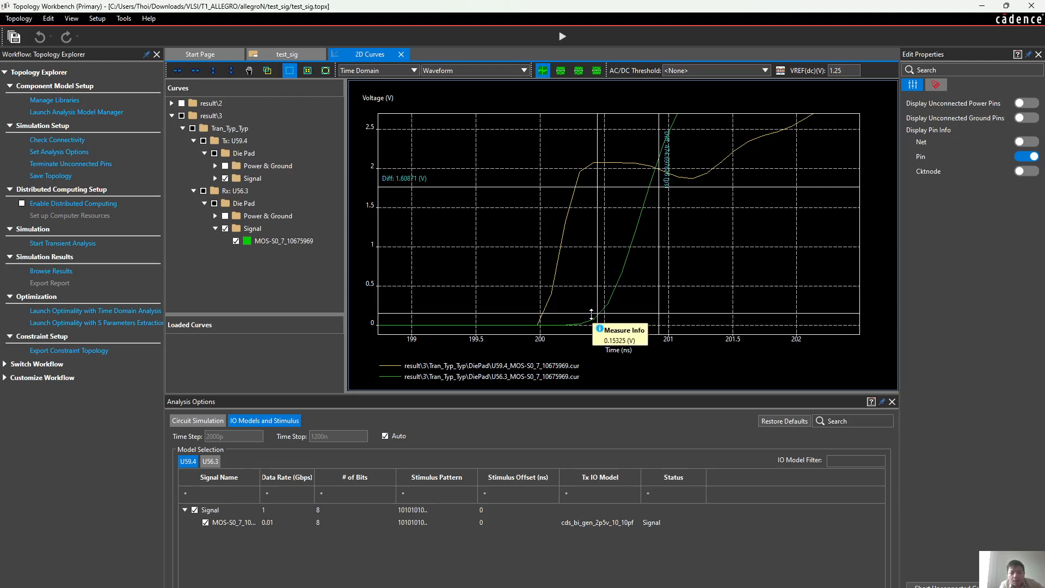
drag(591, 313, 592, 317)
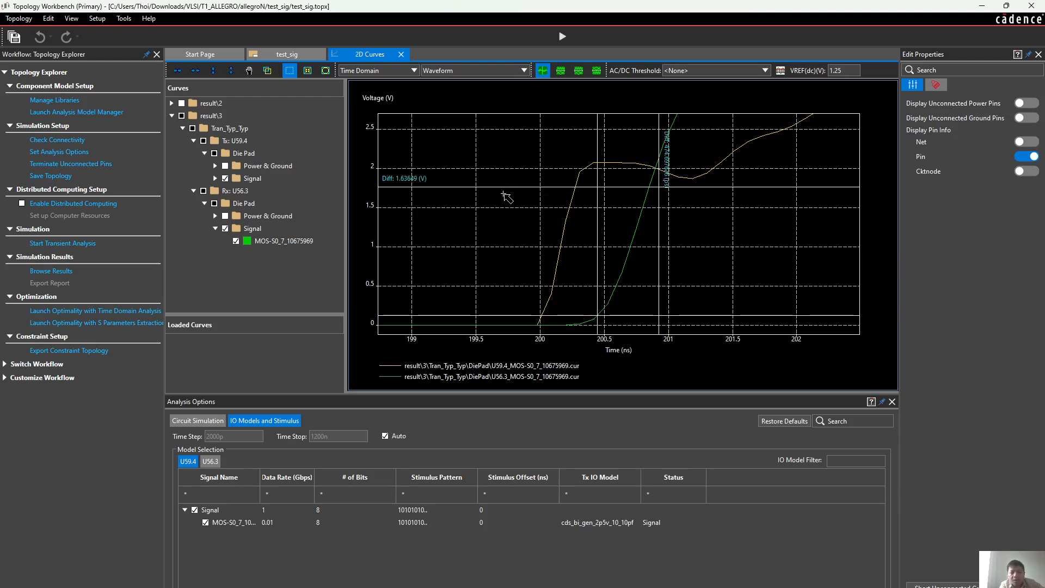
mouse_move(510, 186)
mouse_move(510, 186)
mouse_down()
mouse_move(515, 128)
mouse_move(519, 138)
mouse_up()
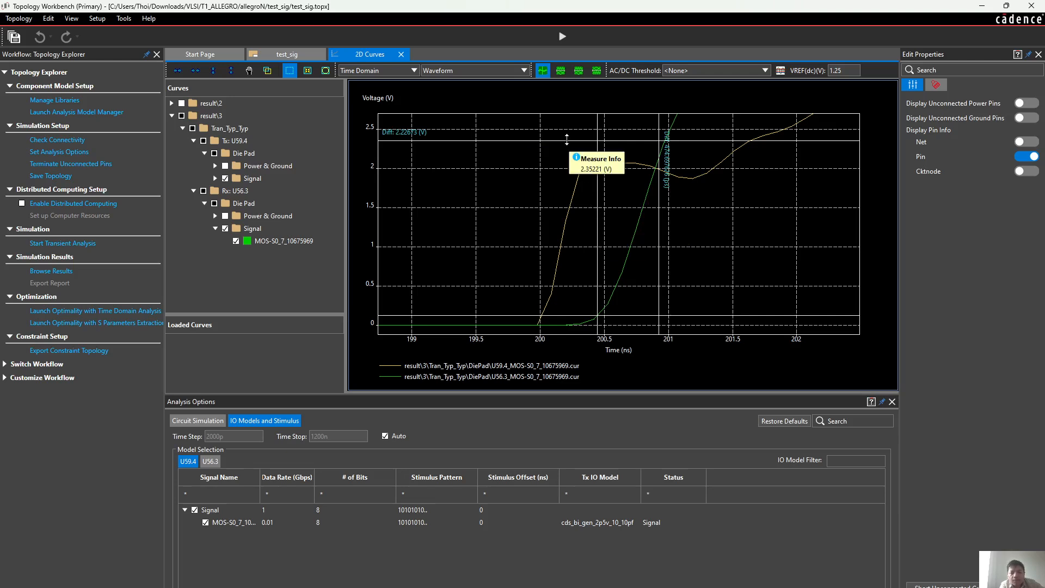
drag(566, 141, 566, 149)
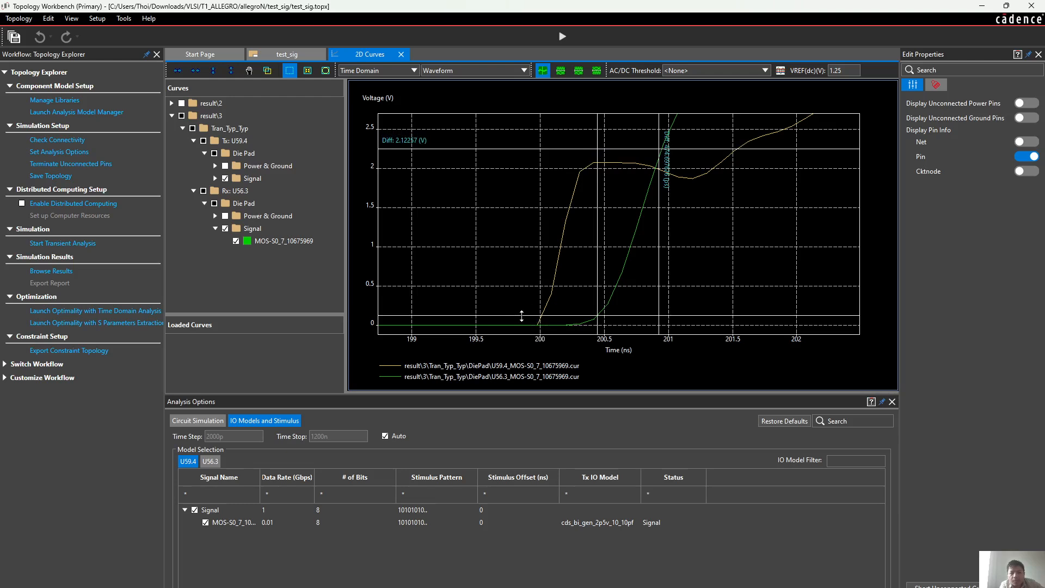
drag(522, 315, 521, 312)
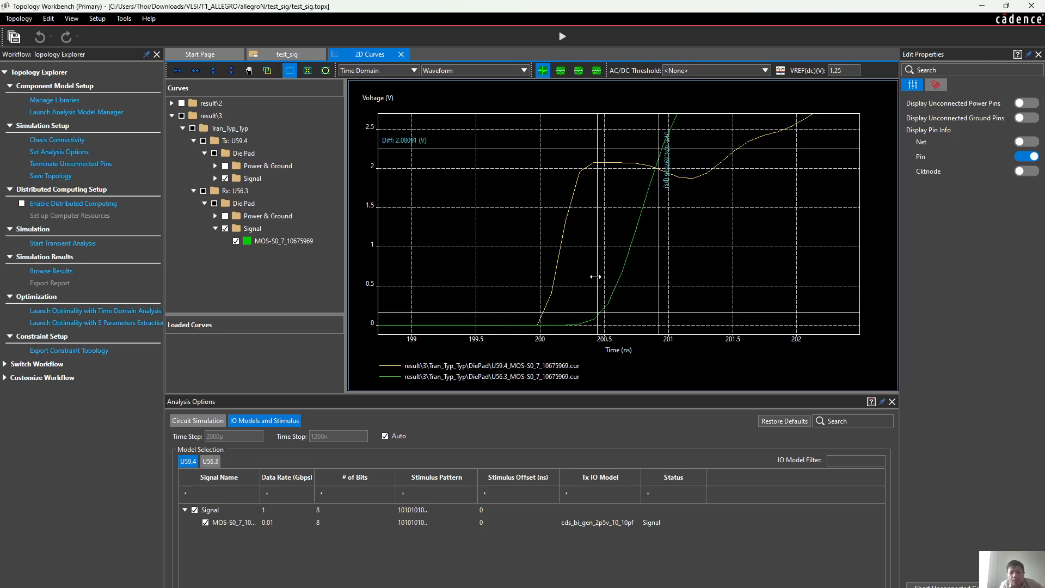
drag(595, 276, 598, 277)
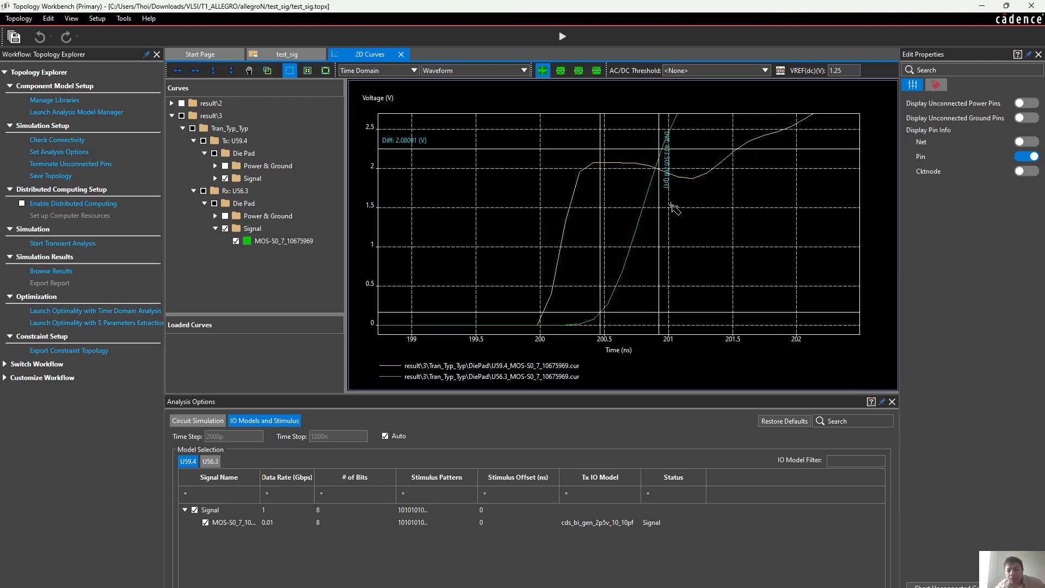
Recheck the Rx U56.3 curve's 10 to 90% rise and fall times against the adjusted measurement lines
right_click(714, 220)
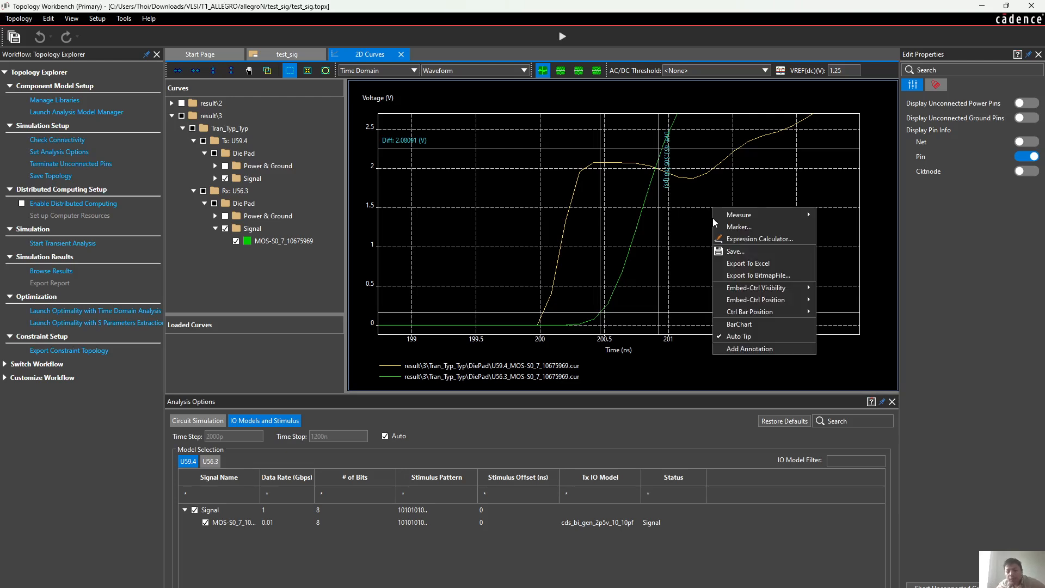
mouse_move(756, 216)
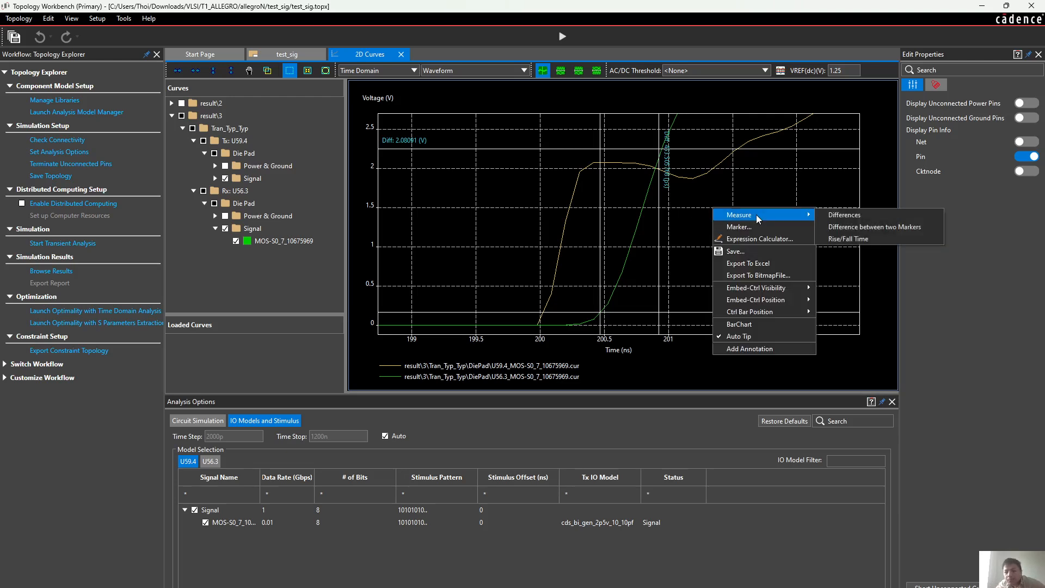
click(841, 239)
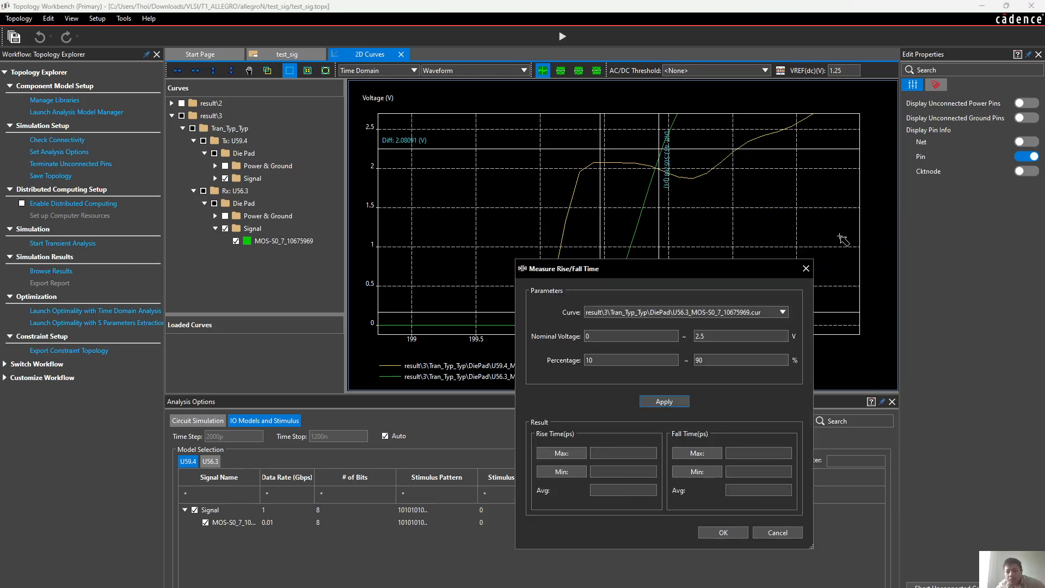
click(663, 403)
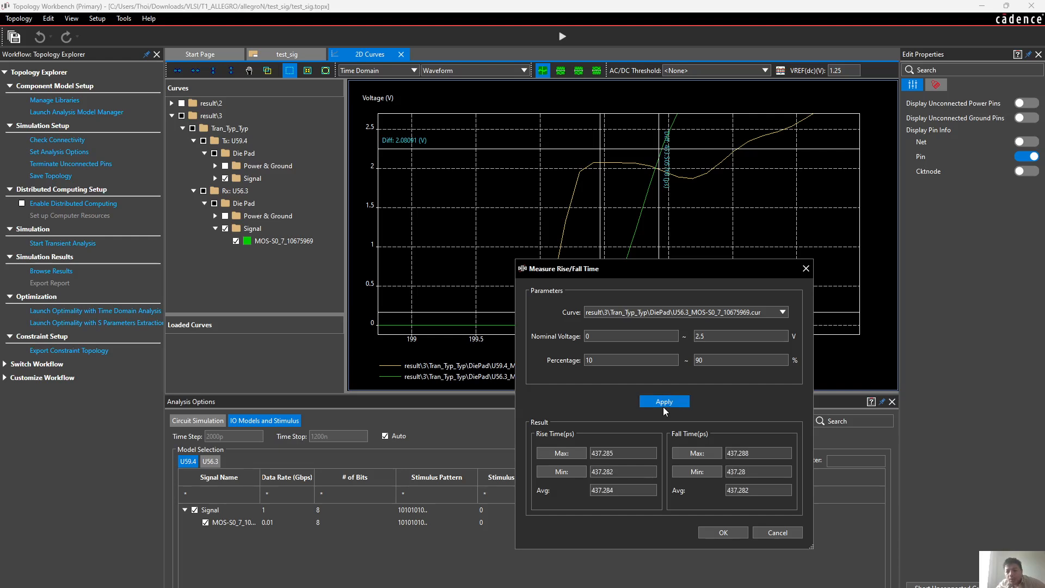
click(807, 268)
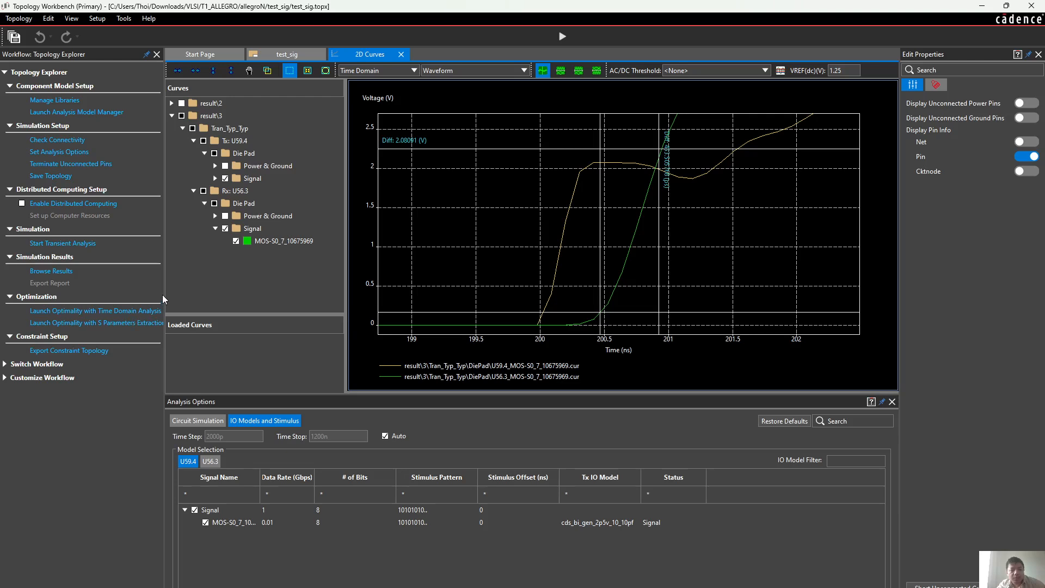
Set the data rate of U59.4's MOS signal to 0.1 Gbps and rerun the transient analysis
drag(164, 290, 181, 290)
click(306, 522)
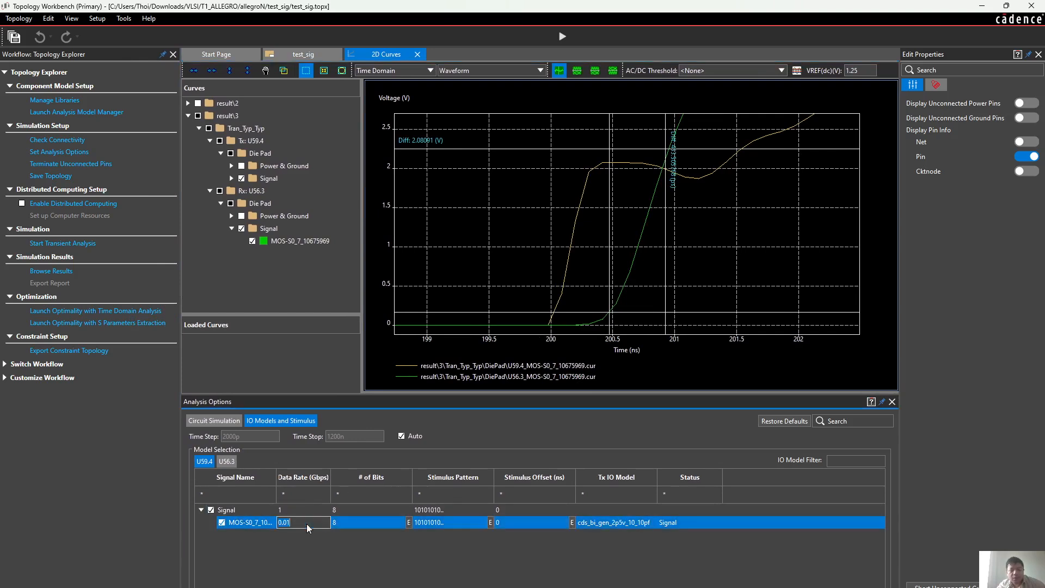
click(308, 522)
key(BackSpace)
key(BackSpace)
text(1)
click(64, 243)
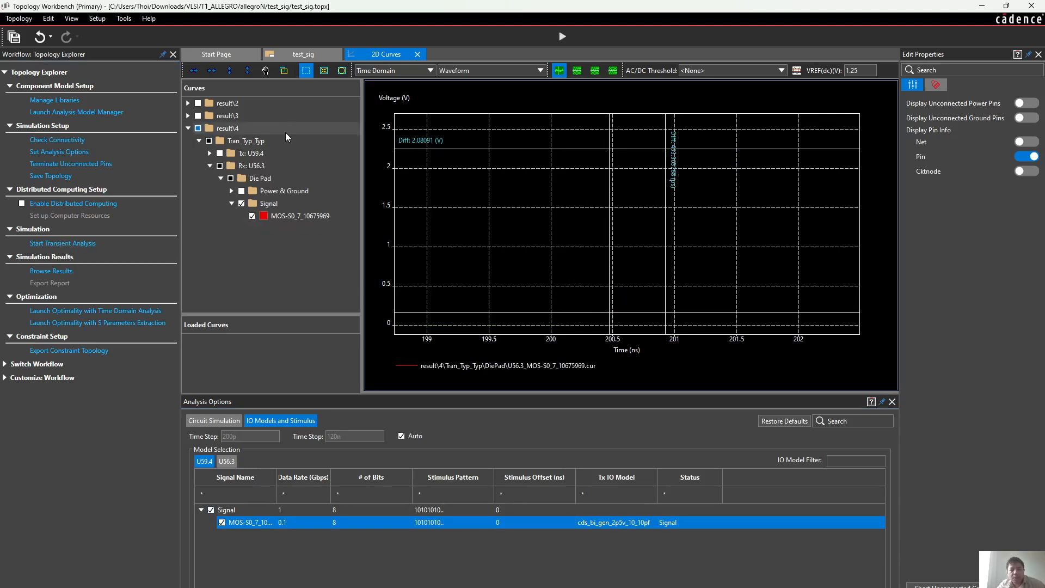
Set the data rate of U59.4's MOS signal to 0.01 Gbps and rerun the transient analysis
click(341, 72)
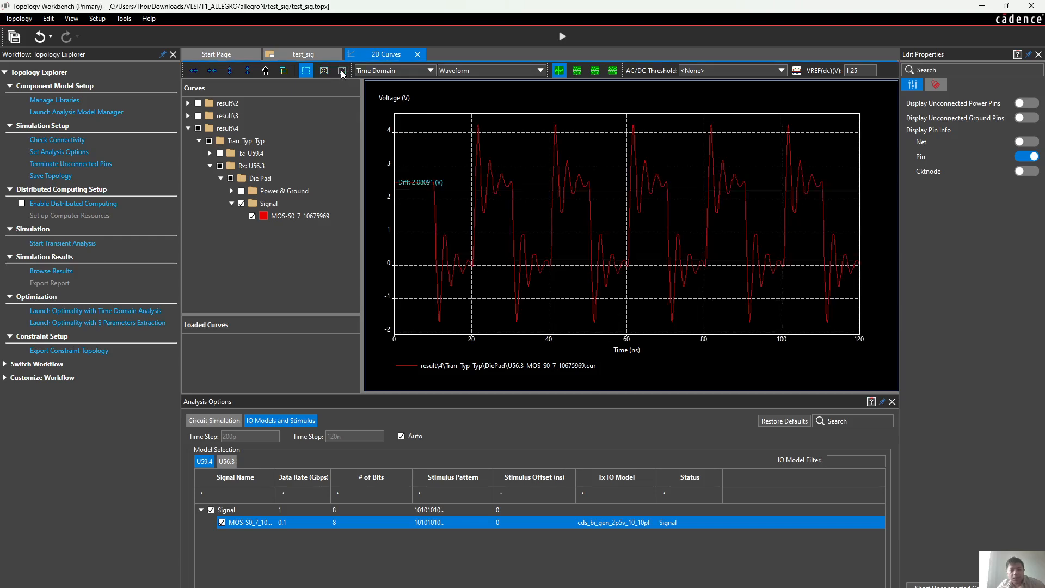
click(271, 522)
click(305, 523)
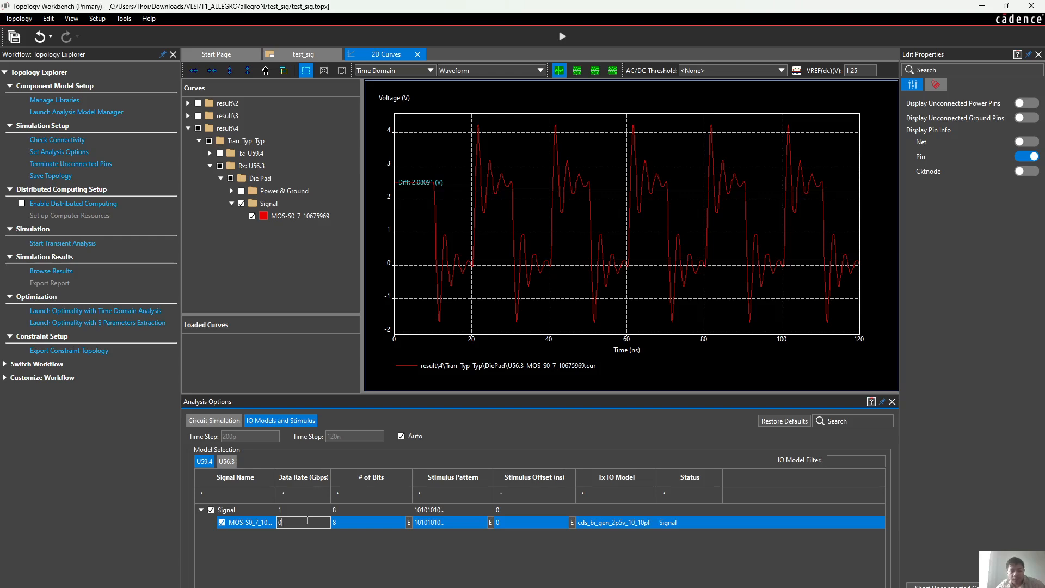
text(.01)
click(55, 246)
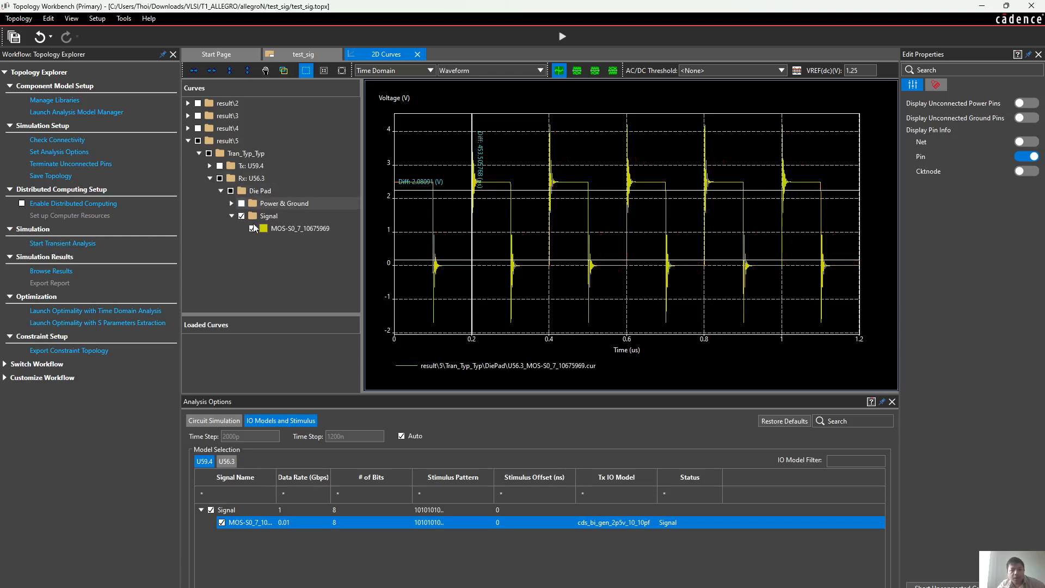
Lower the MOS signal's data rate on U59.4 to 0.001 Gbps and run the transient analysis again
click(285, 524)
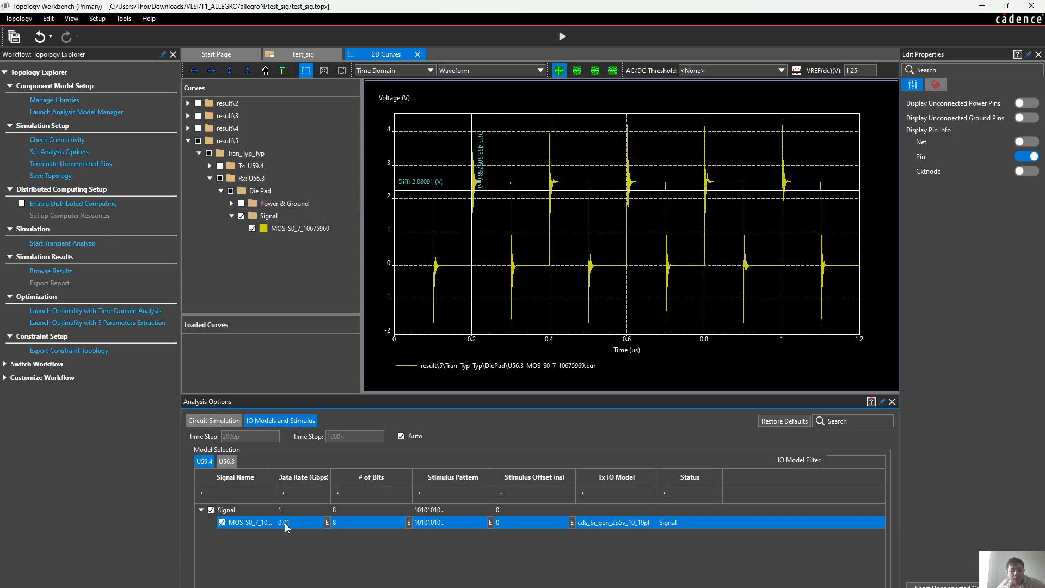
click(289, 523)
text(0)
key(Return)
click(64, 243)
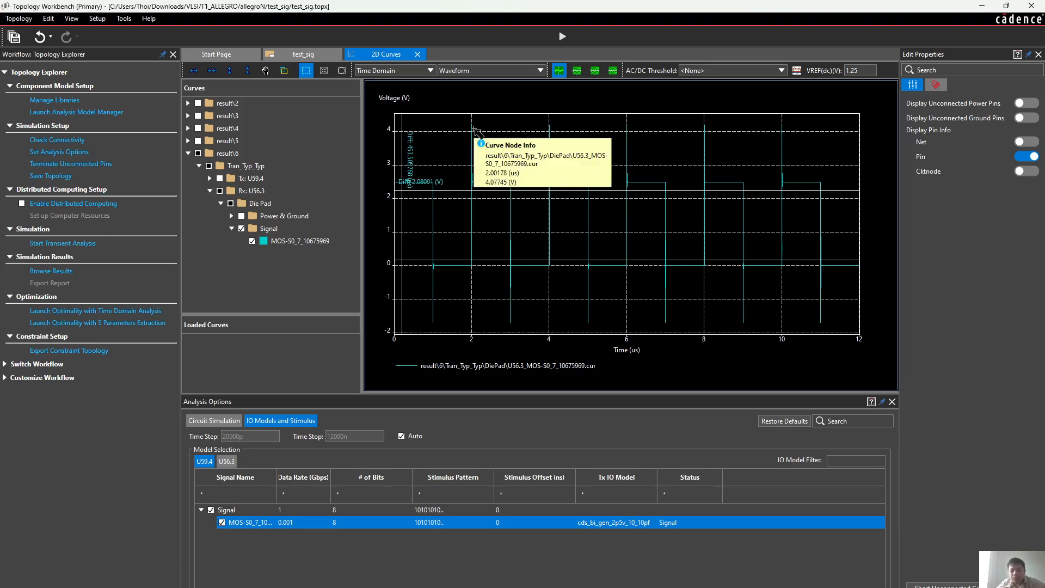
Switch to the browser to view the IBIS input and output structure model figures in the TI PDF, and return to Topology Workbench
mouse_move(714, 586)
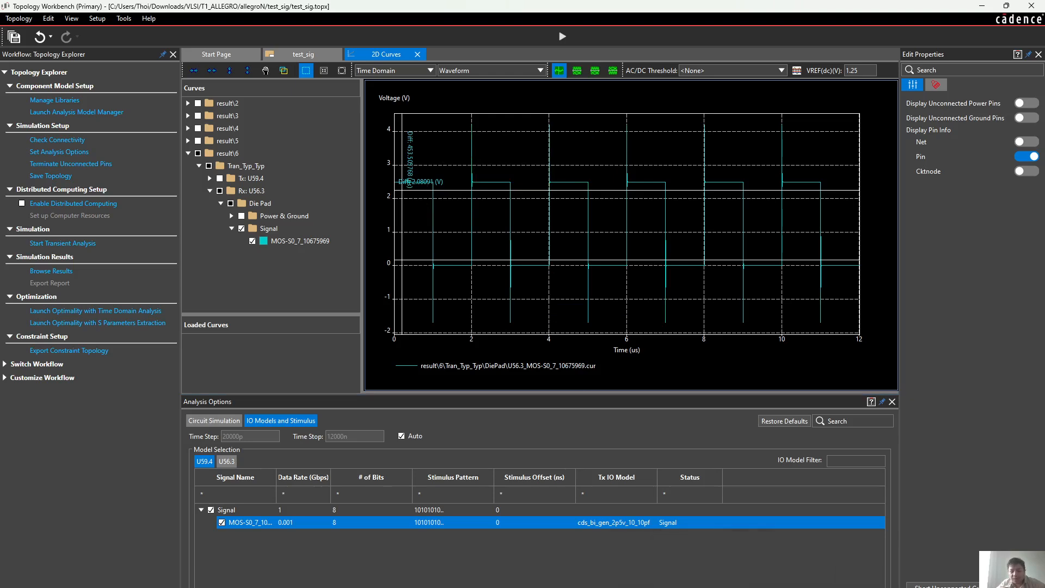
mouse_move(476, 586)
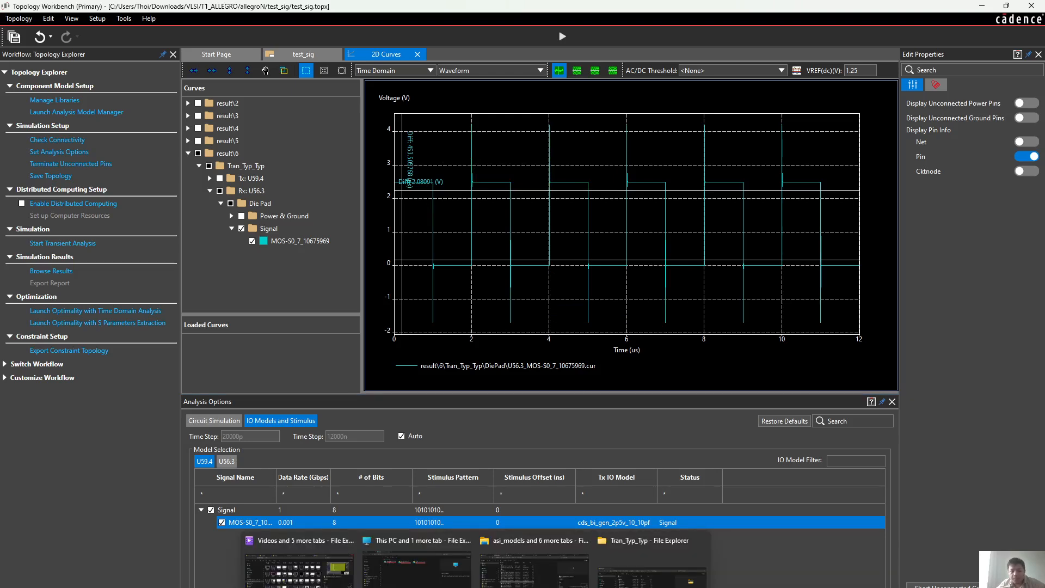
mouse_move(523, 586)
click(759, 566)
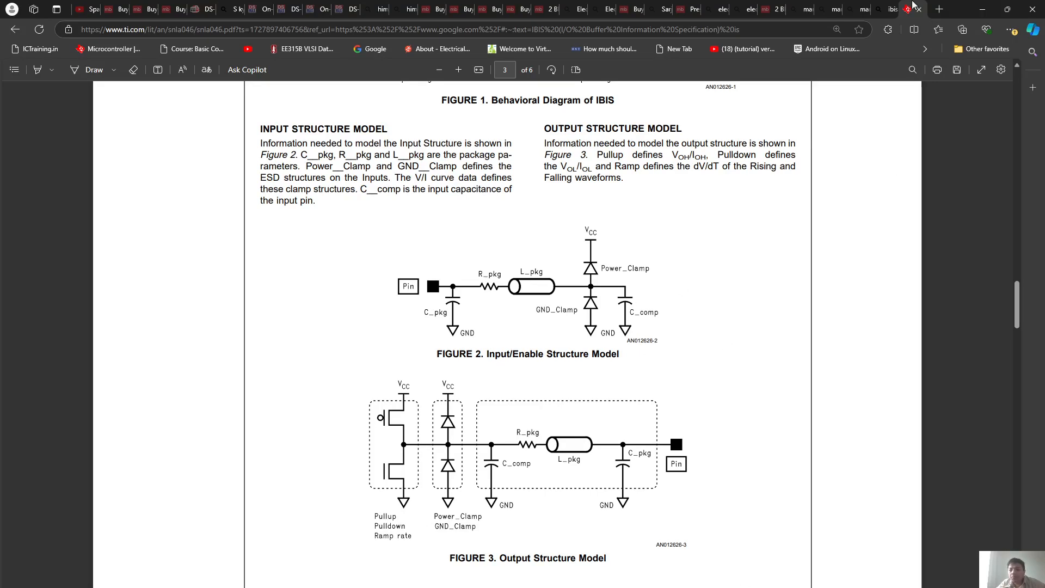
click(984, 12)
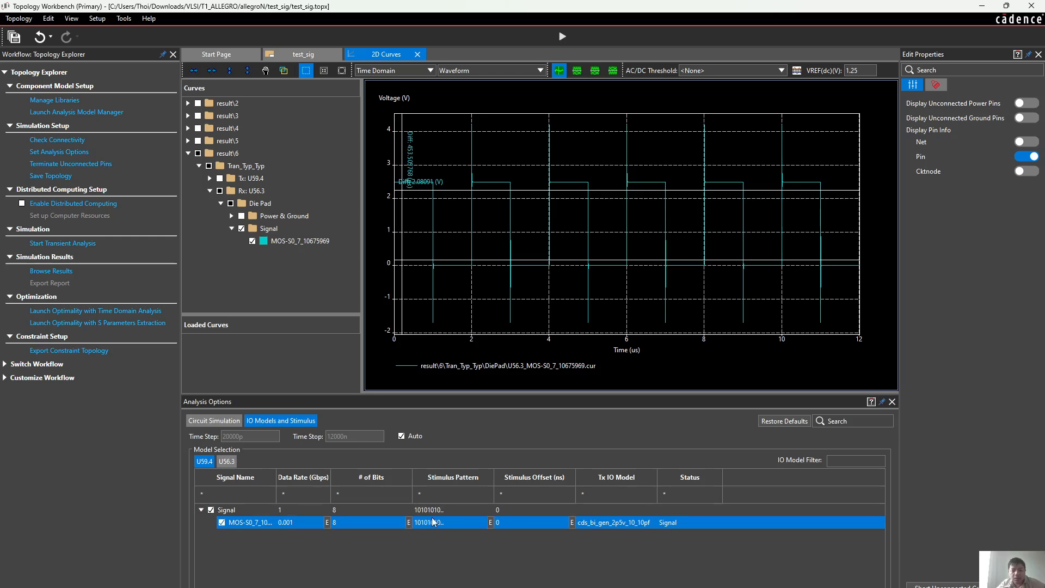
Examine the properties of blocks U59.4 and U56.3 in the test_sig schematic and the circuit simulation options
mouse_move(367, 509)
click(306, 55)
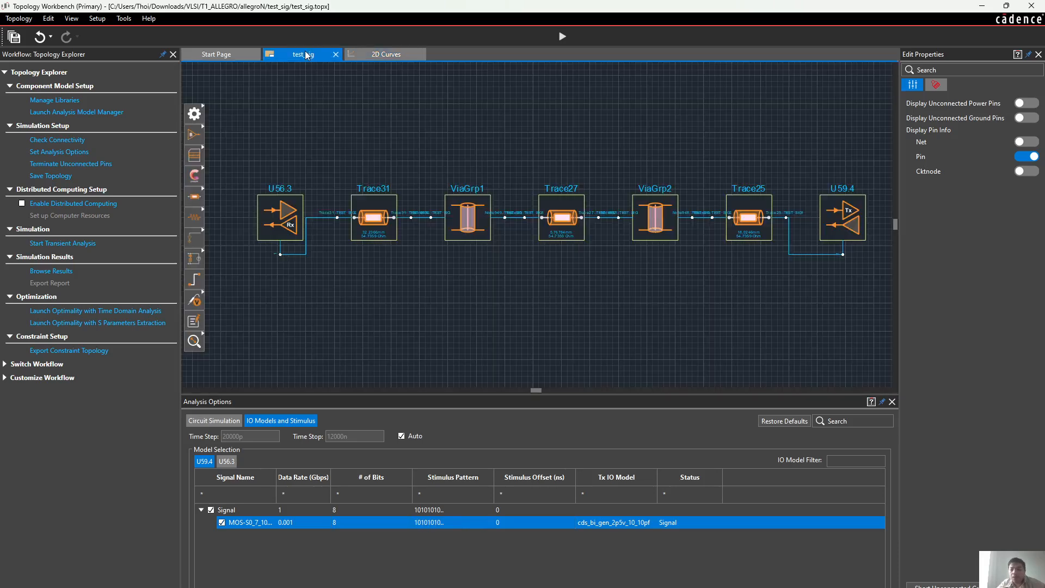
click(848, 220)
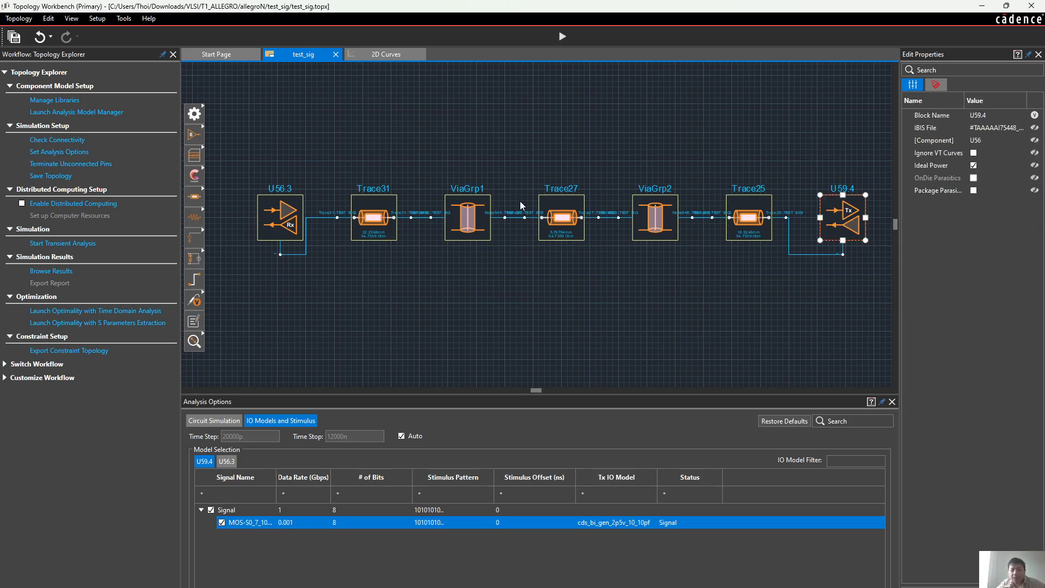
click(294, 224)
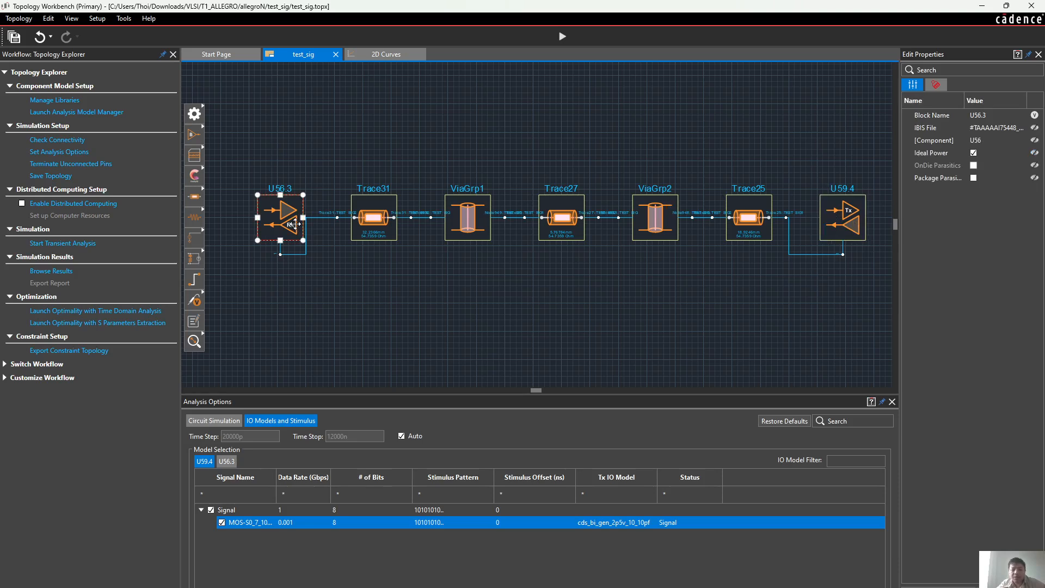
click(342, 123)
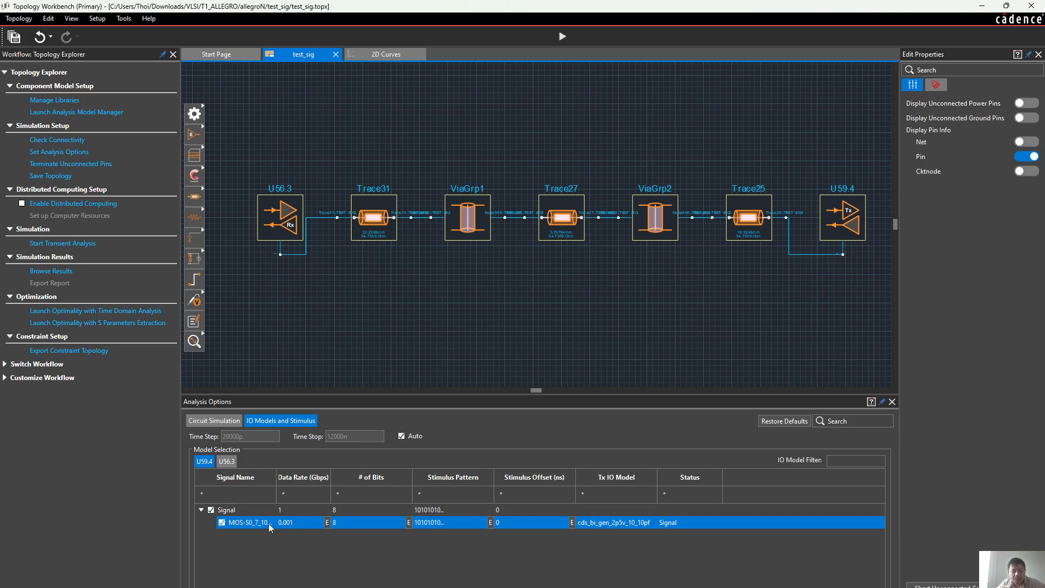
click(220, 422)
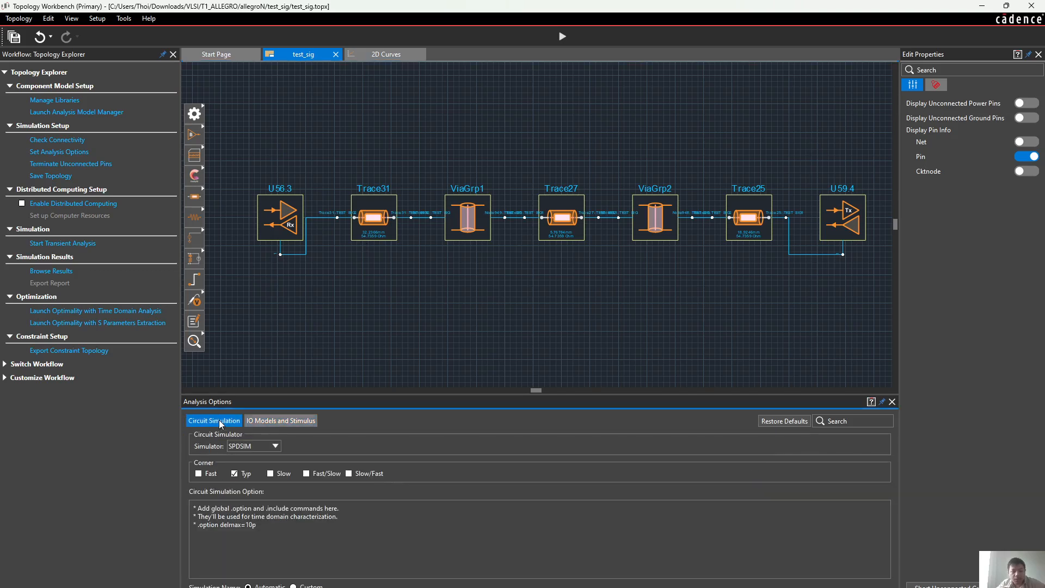
click(282, 420)
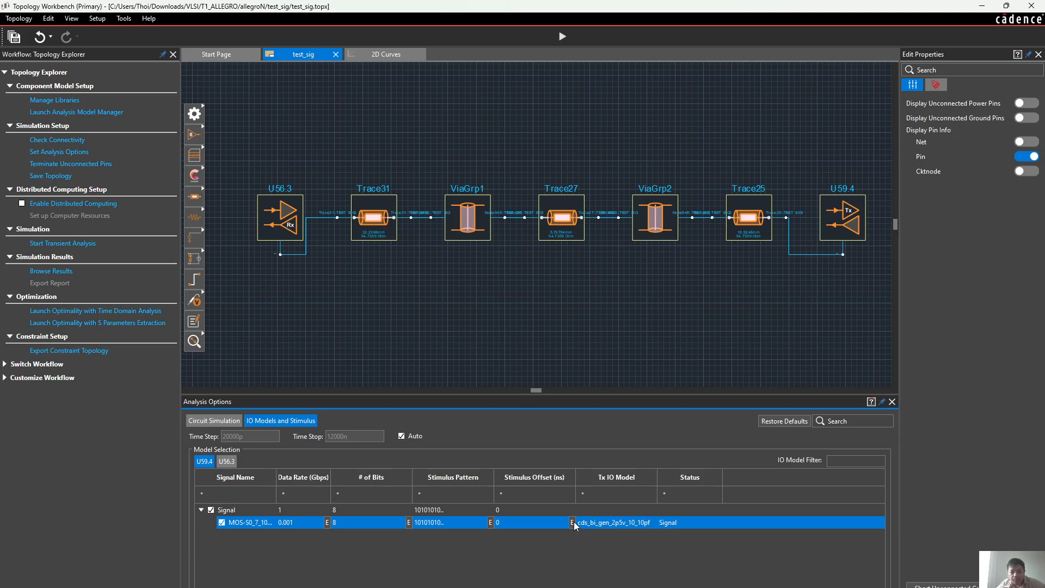
Open the stimulus pattern definition for U59.4's MOS signal and choose Data File as the data pattern
right_click(472, 520)
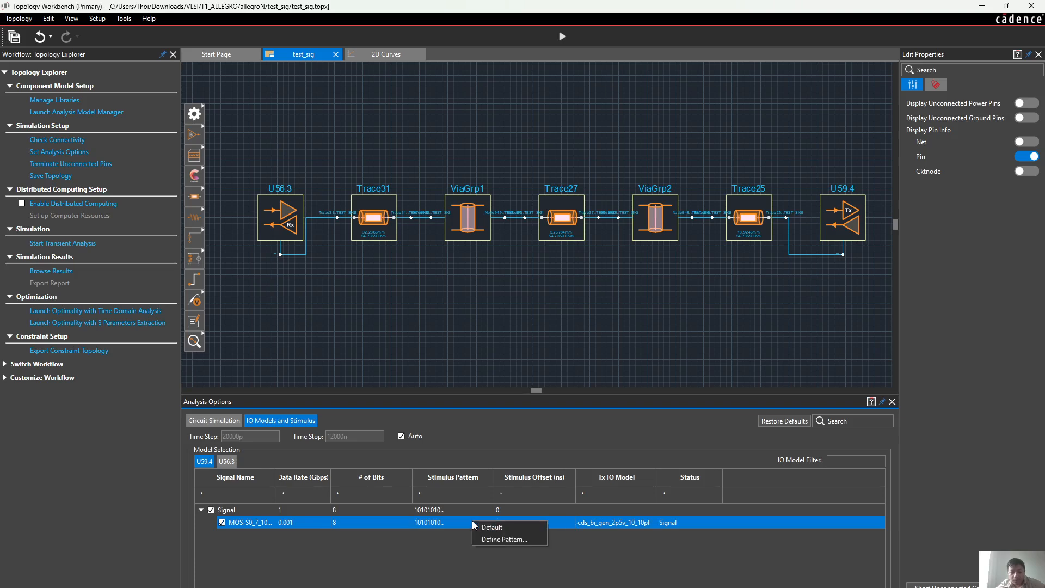
click(484, 537)
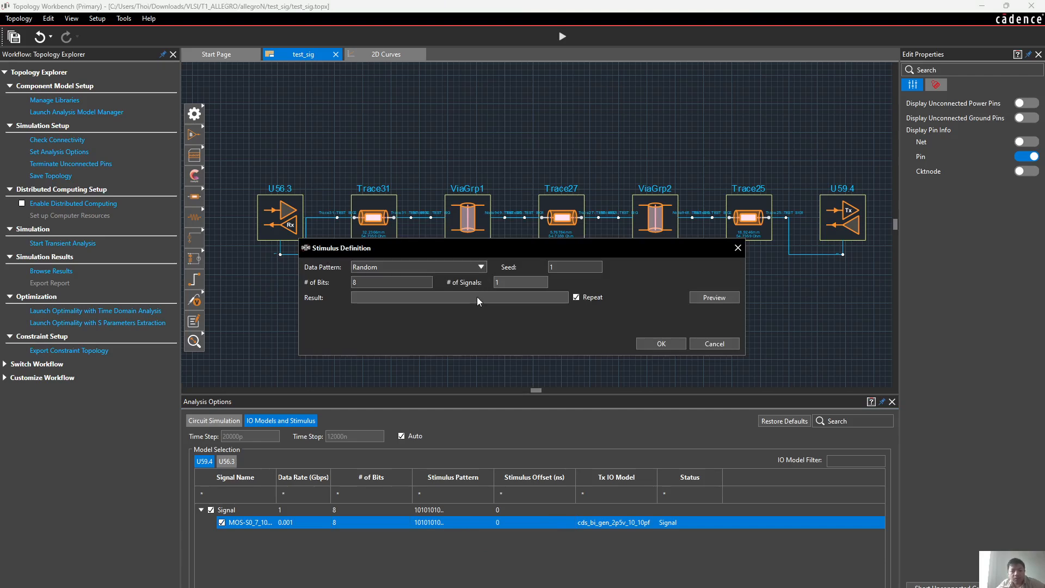
click(704, 297)
click(463, 266)
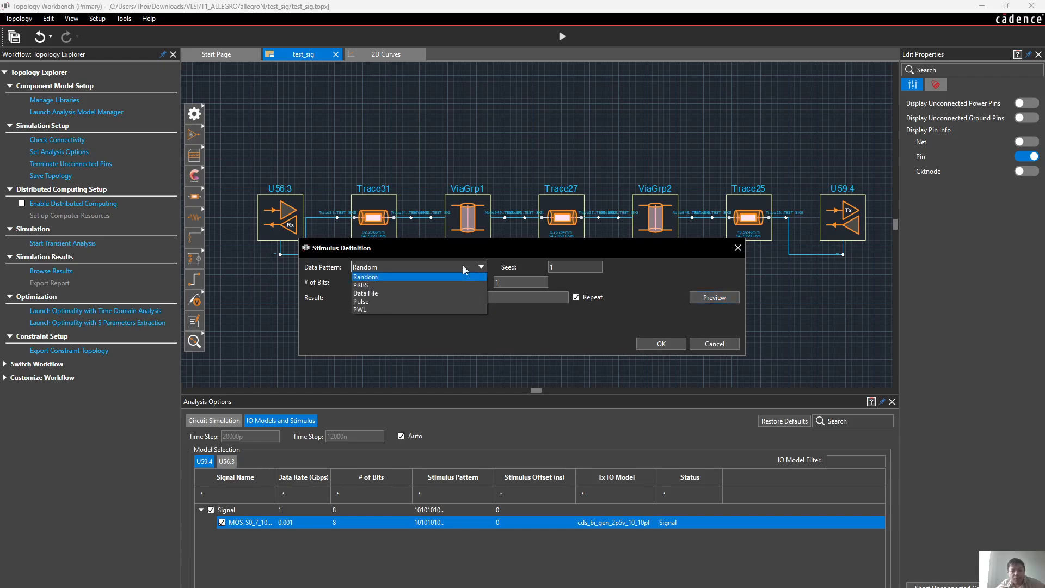
click(403, 292)
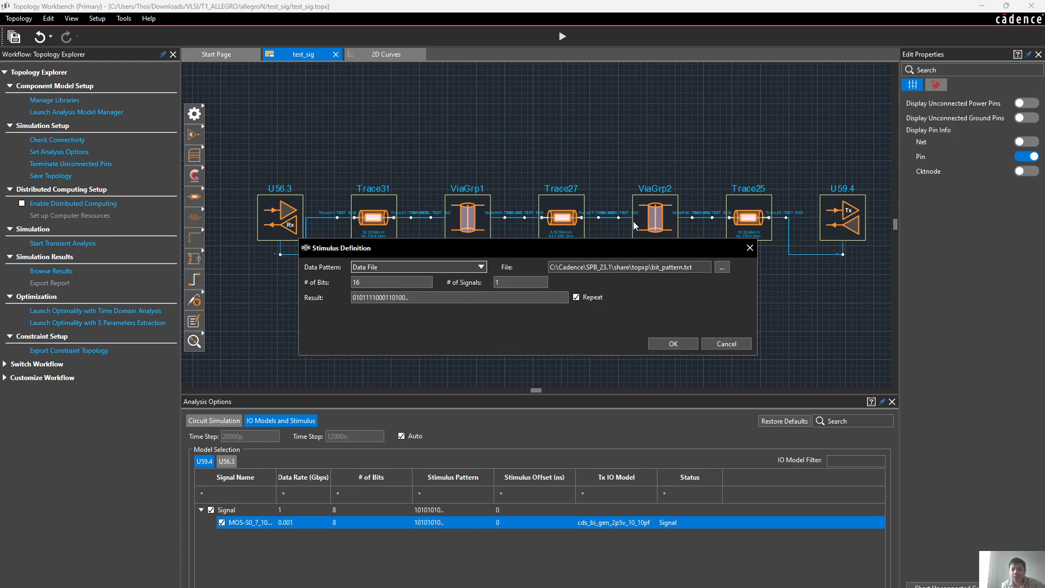
Examine the bit_pattern.txt file path used by the Data File stimulus, and move the Stimulus Definition dialog clear of the schematic
drag(694, 267, 588, 258)
drag(692, 267, 650, 266)
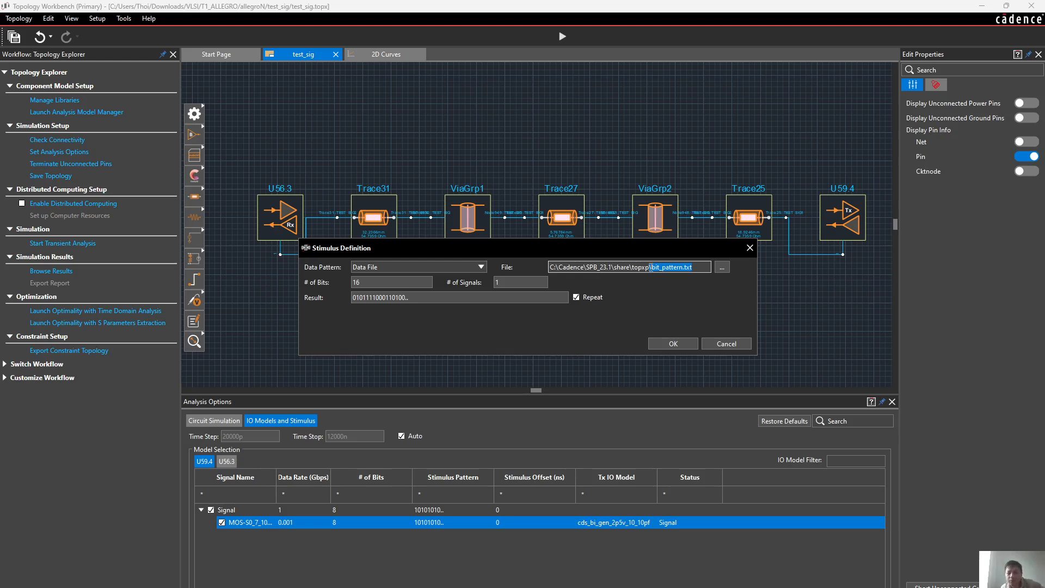
click(703, 271)
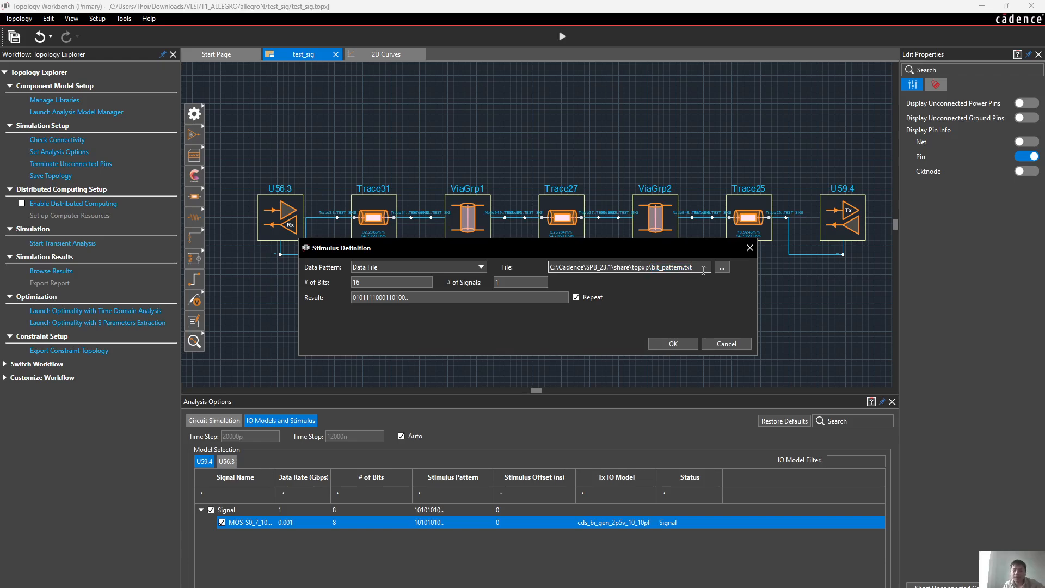
drag(703, 267, 653, 266)
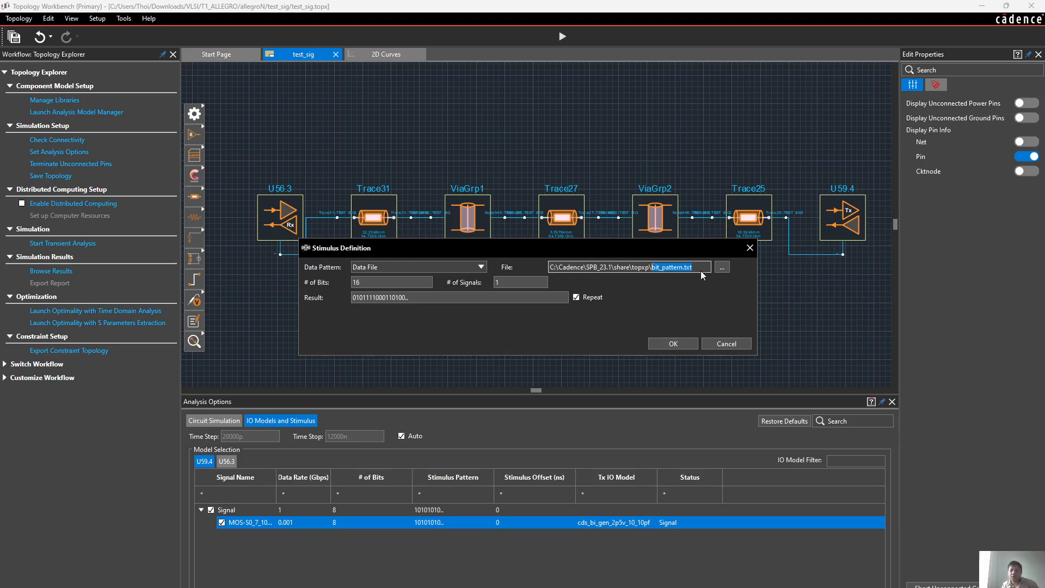
drag(704, 255, 725, 304)
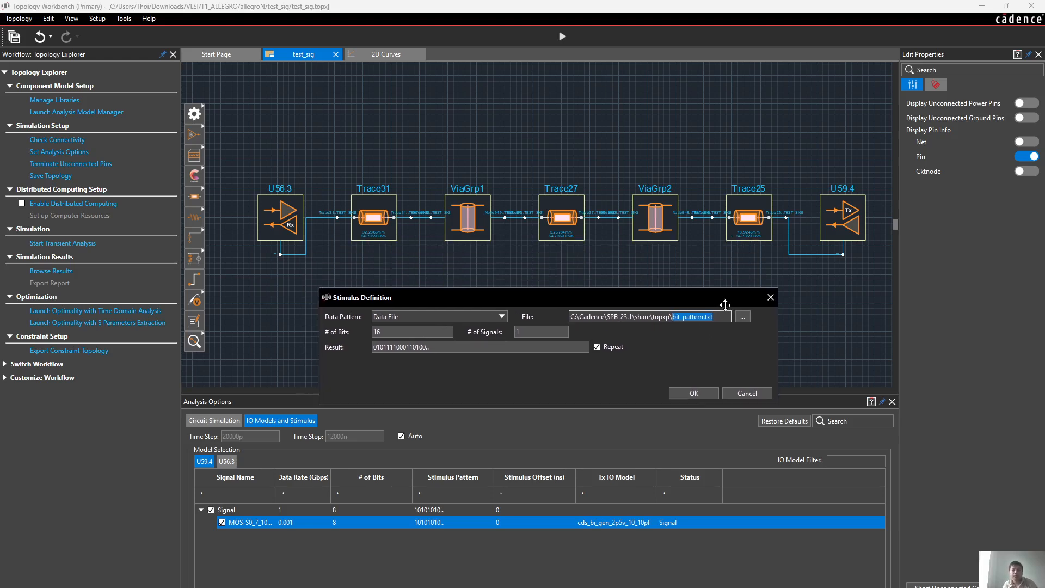
mouse_move(571, 587)
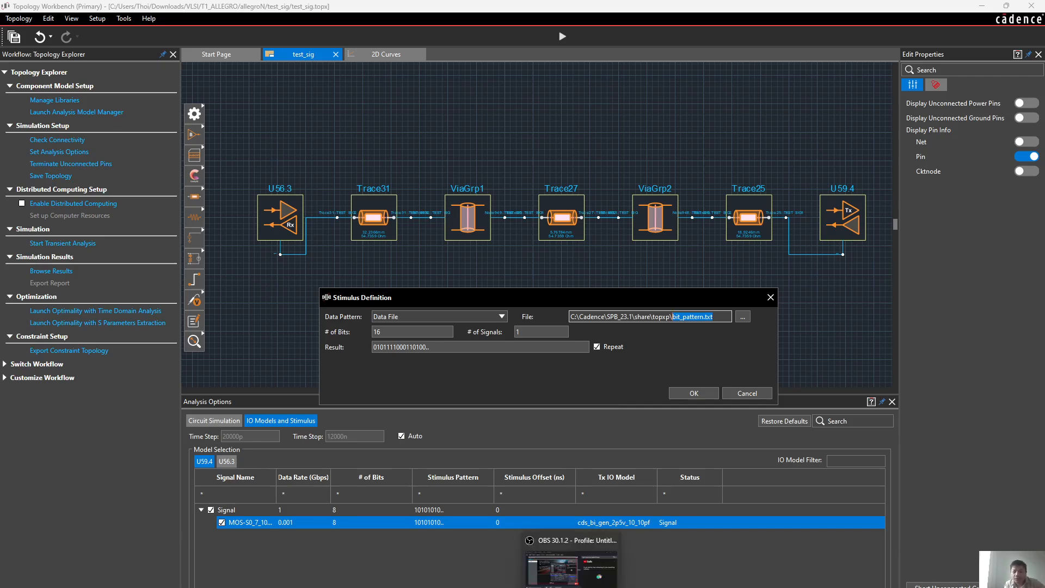
click(571, 587)
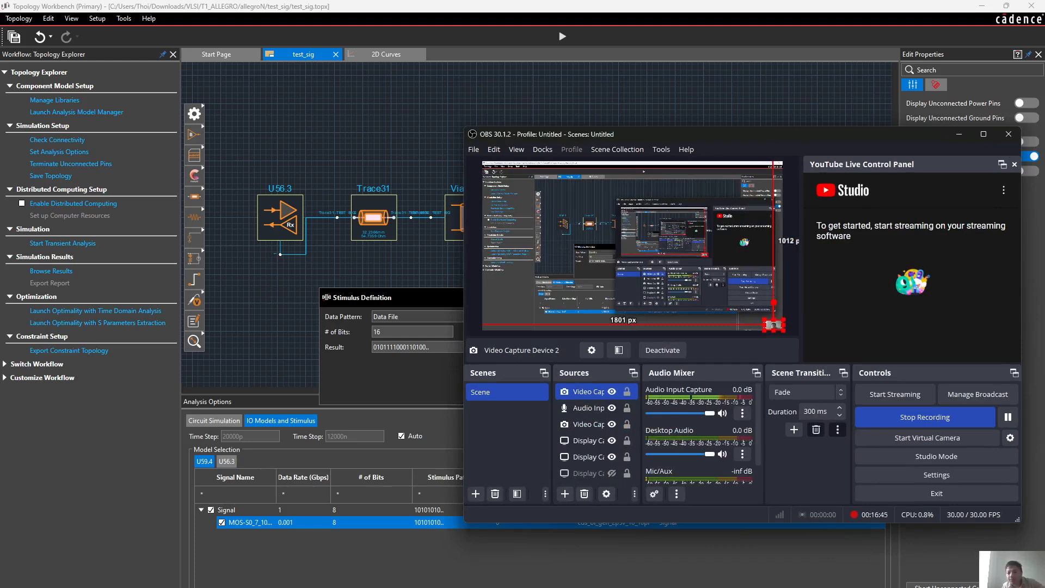